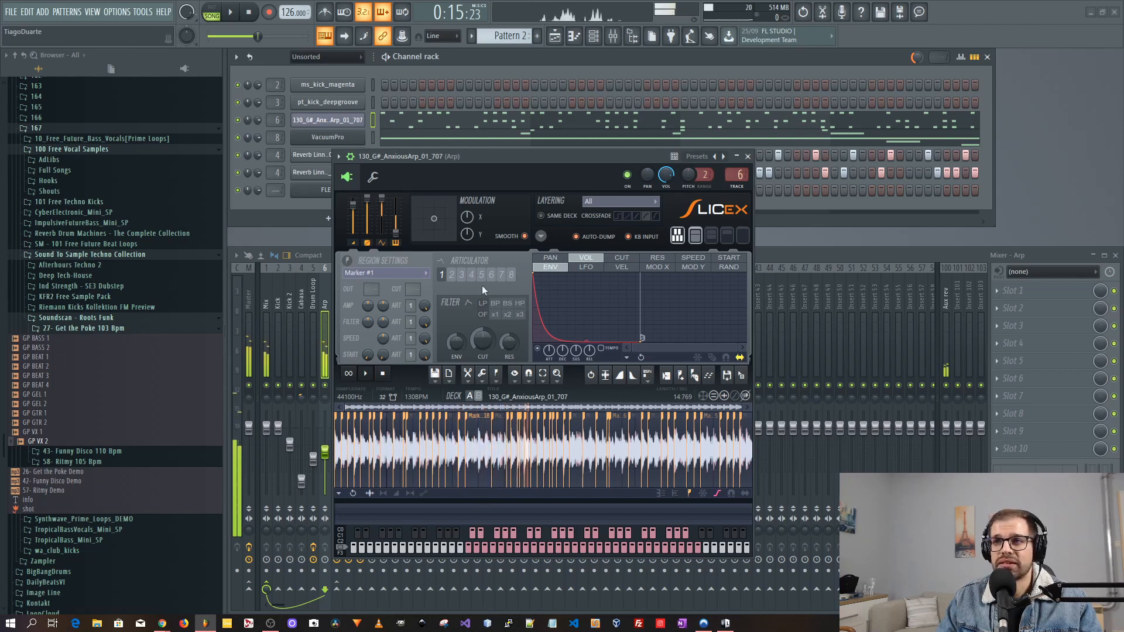
# Stop the arp sample preview and look over the Slicex, VacuumPro and FLEX instruments, closing each one
pyautogui.click(383, 374)
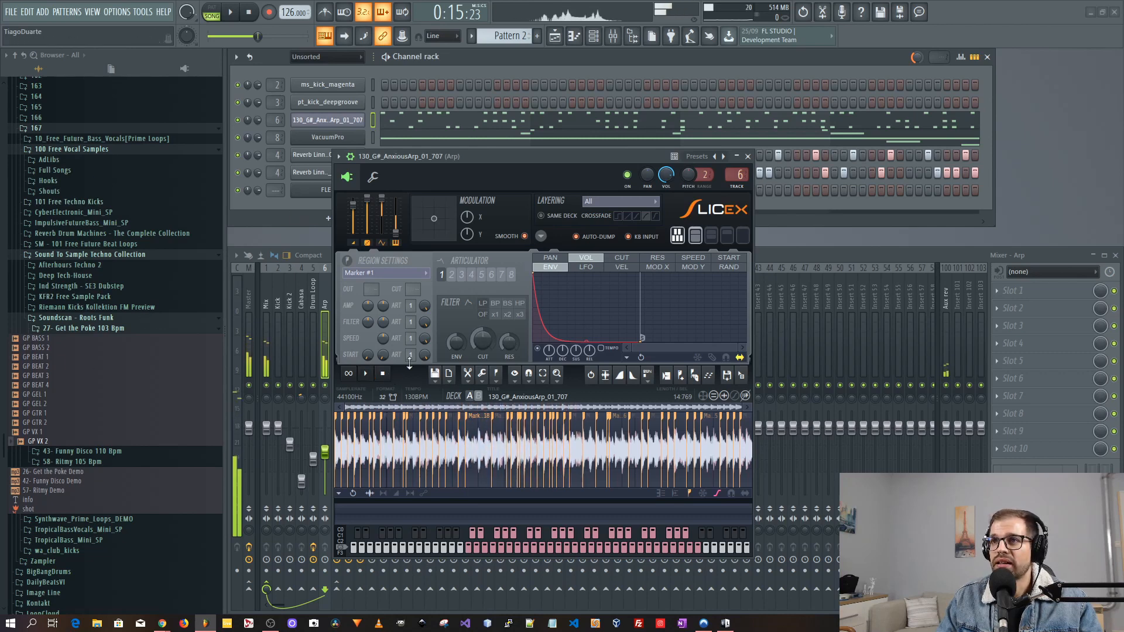
pyautogui.click(748, 156)
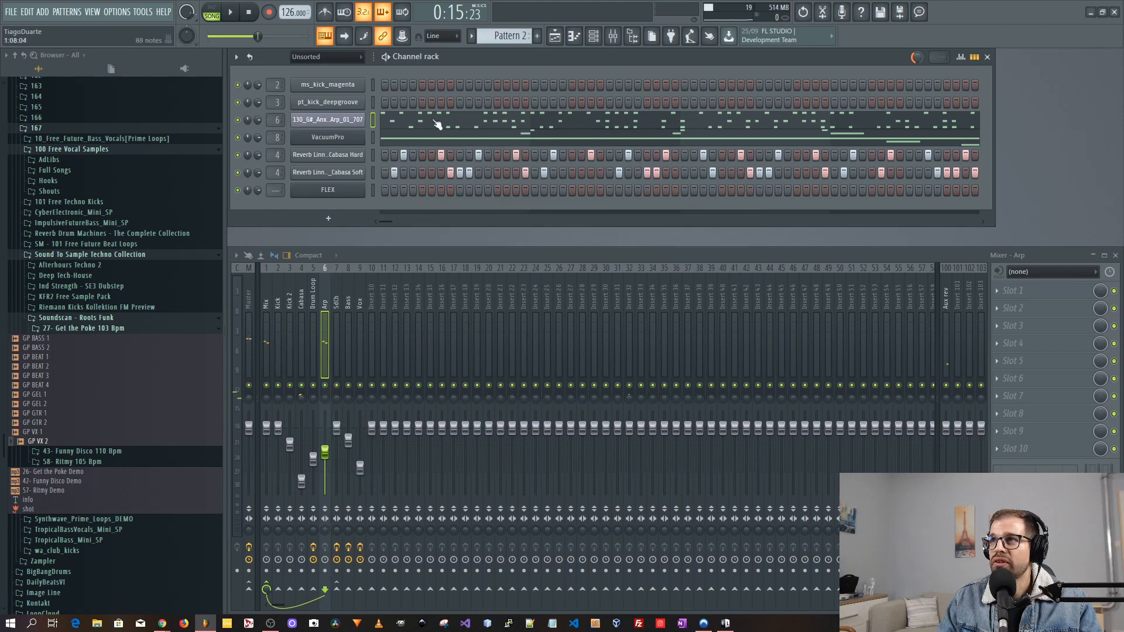
pyautogui.click(340, 140)
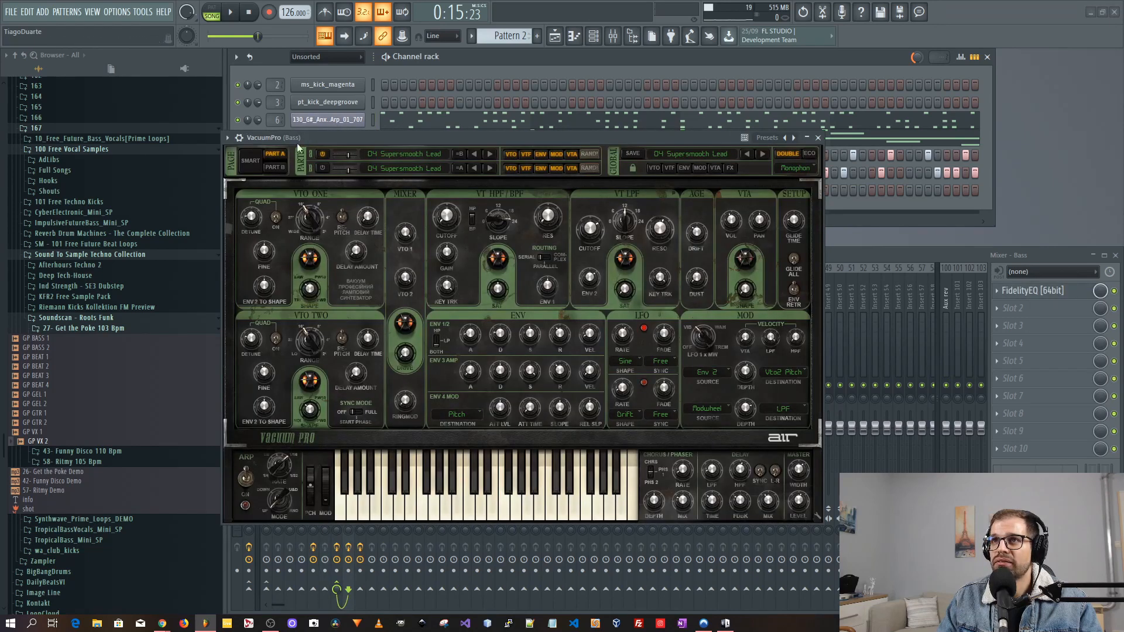
pyautogui.click(817, 139)
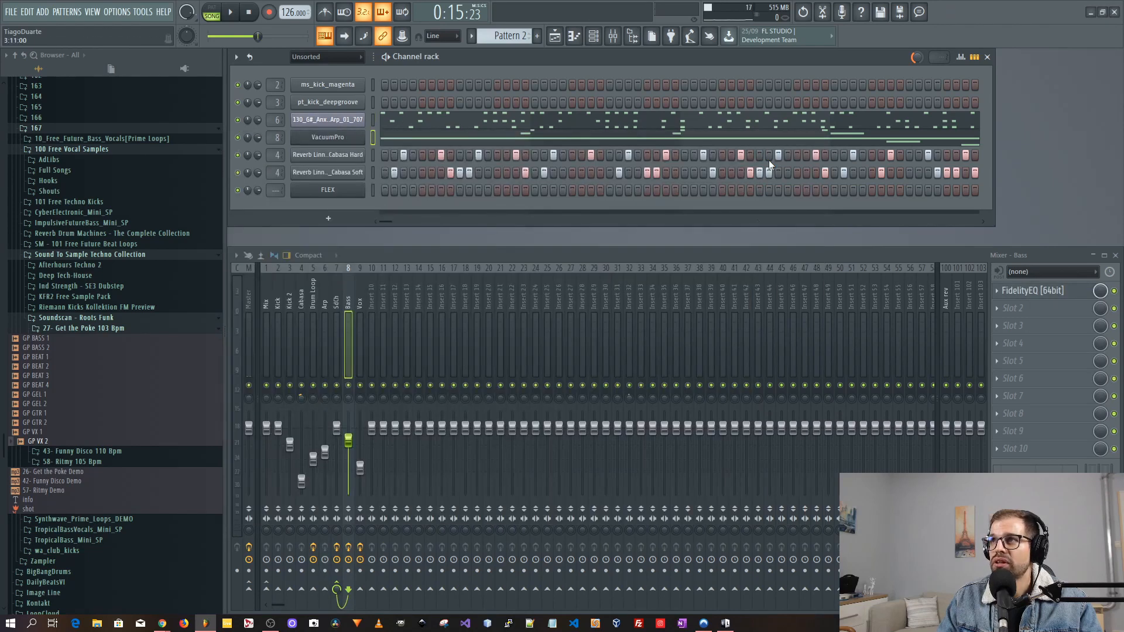
pyautogui.click(327, 190)
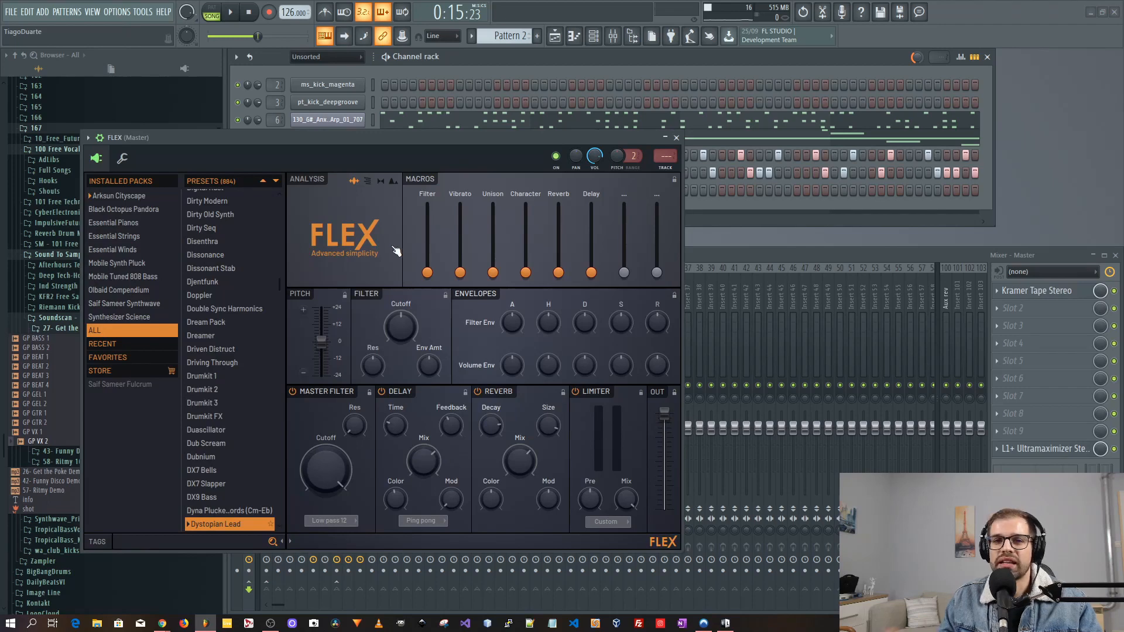
pyautogui.click(676, 138)
# Play the song briefly, then view the playlist arrangement and inspect the S25_MT_127_Beats_04B drum loop's sample settings
pyautogui.press('space')
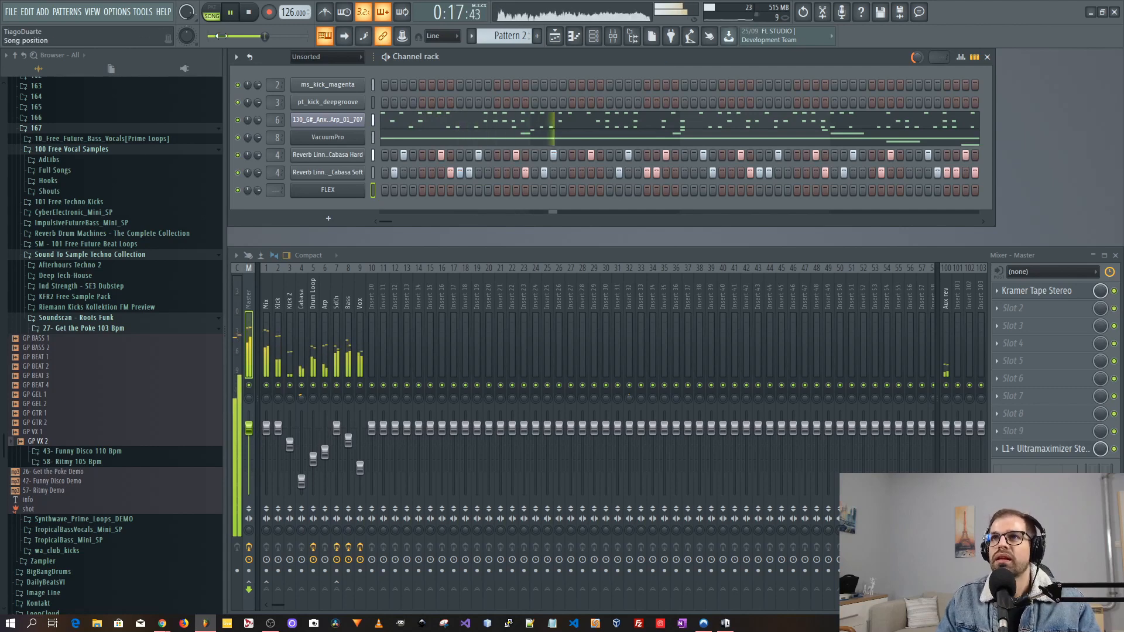
pyautogui.click(253, 14)
pyautogui.press('F5')
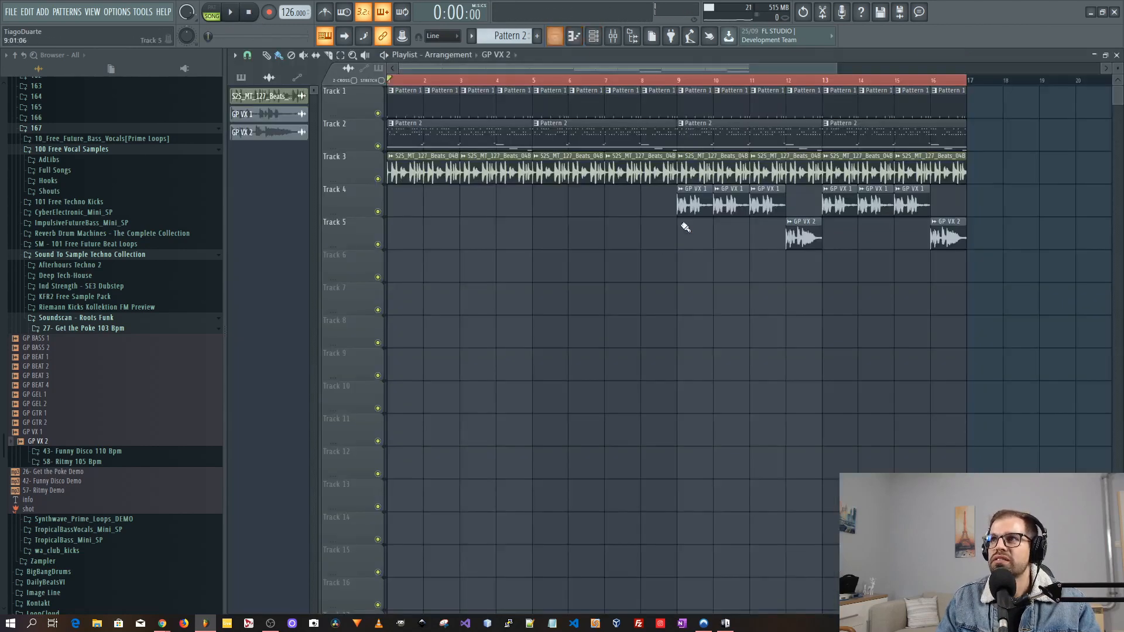
pyautogui.moveTo(630, 184); pyautogui.dragTo(989, 276)
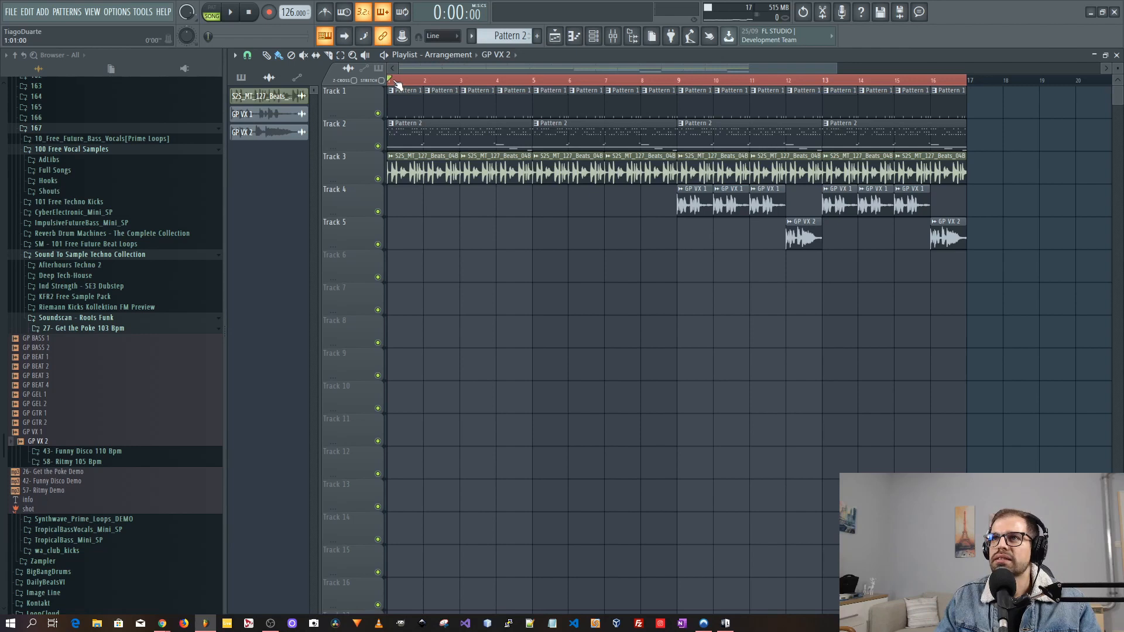
pyautogui.doubleClick(427, 172)
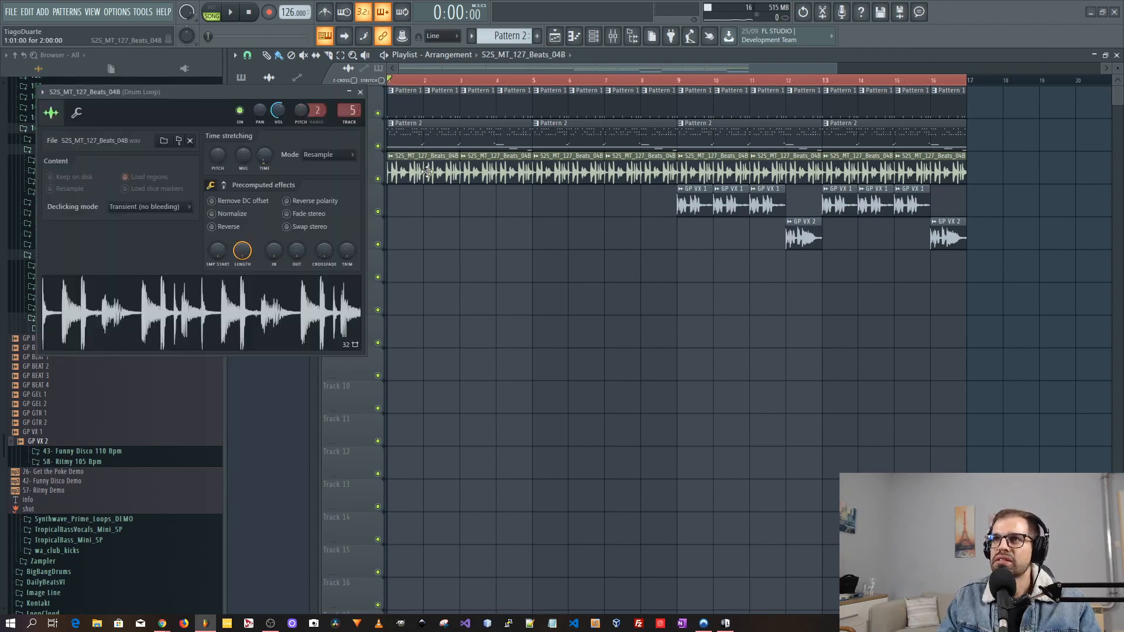
pyautogui.click(362, 92)
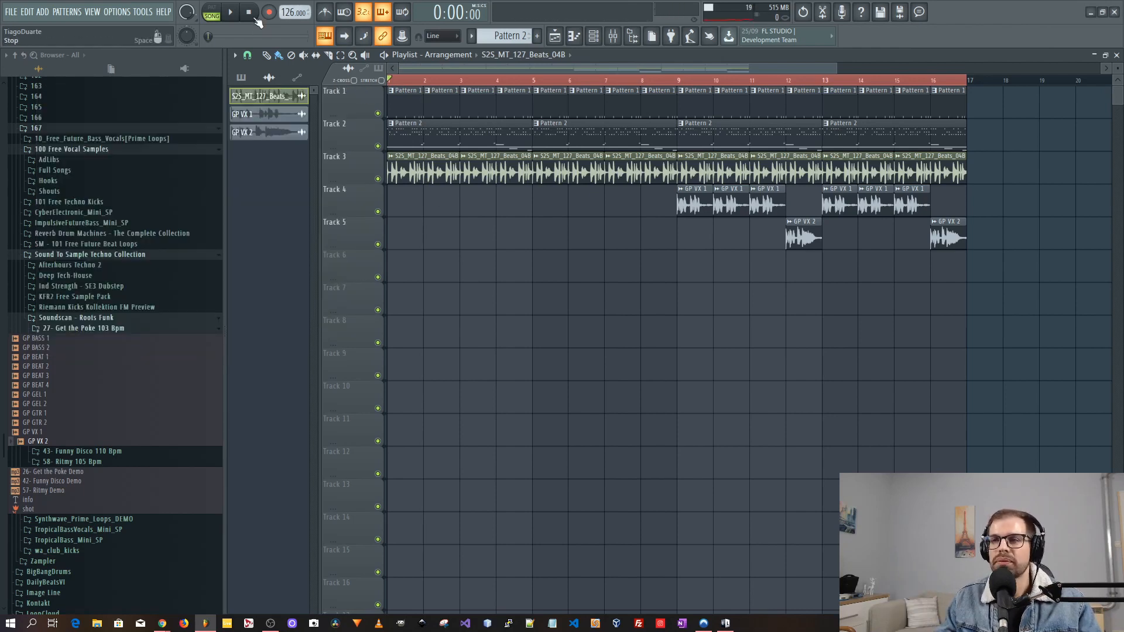
# Play the song from the start and show all channels in the Channel rack
pyautogui.press('space')
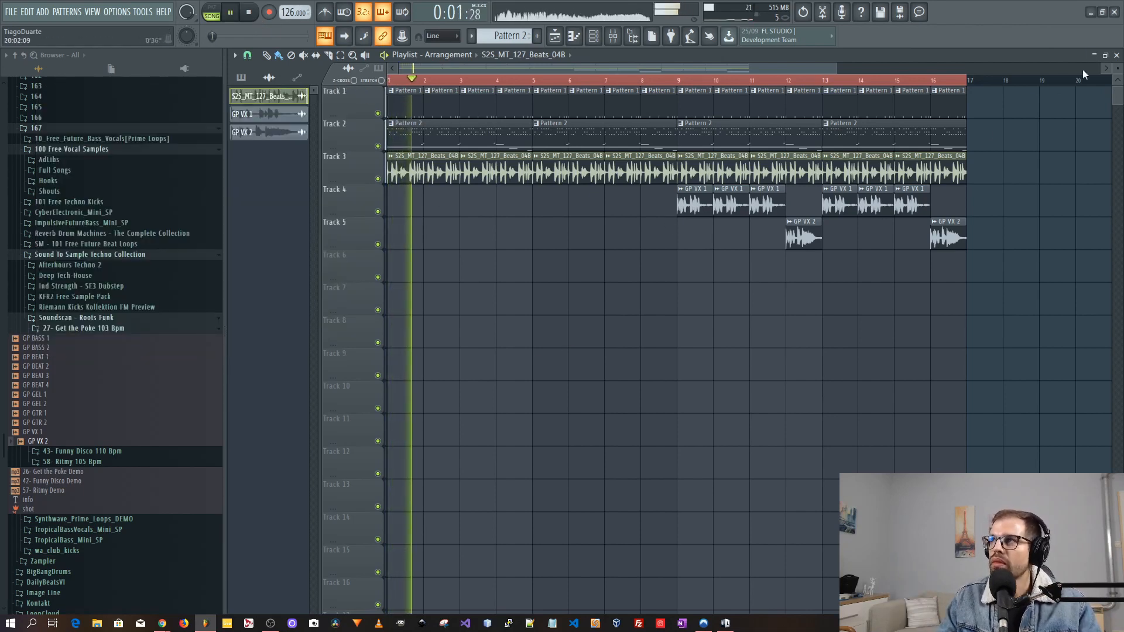
pyautogui.click(1116, 54)
pyautogui.click(325, 56)
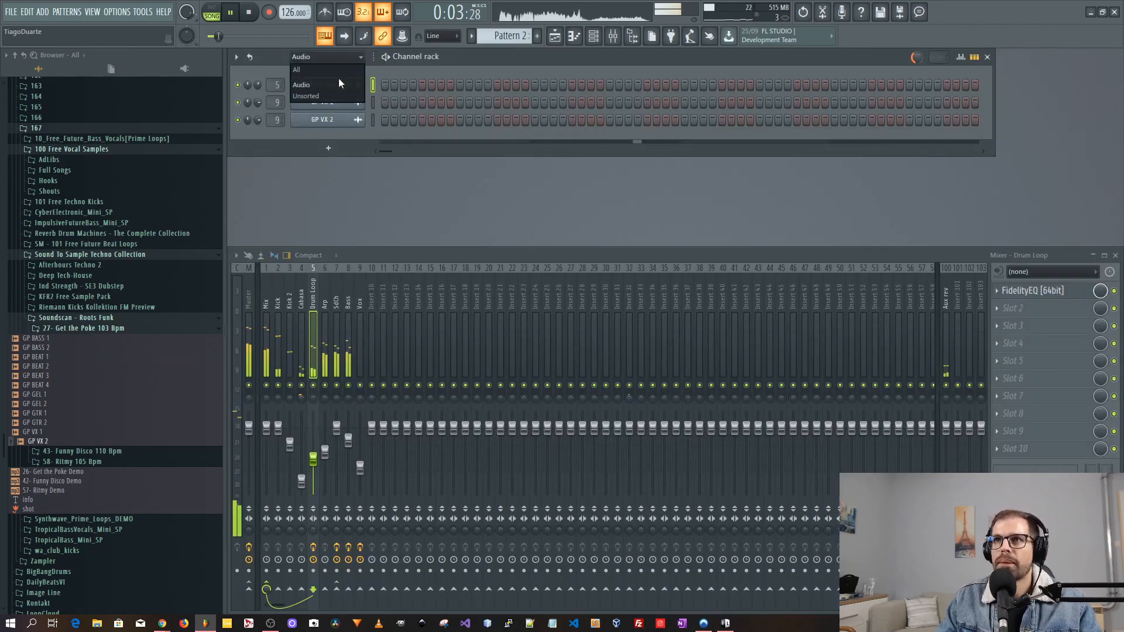
pyautogui.click(339, 71)
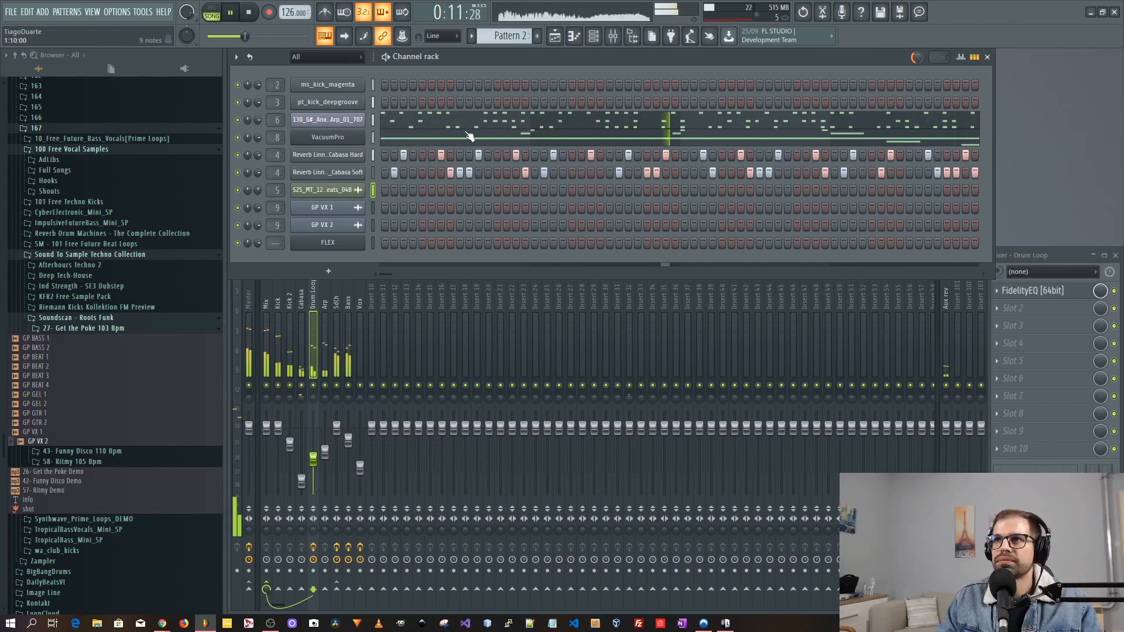
# Examine the notes of the VacuumPro bass and the AnxiousArp Slicex channel in the piano roll
pyautogui.click(410, 127)
pyautogui.scroll(-5, 489, 351)
pyautogui.scroll(4, 489, 351)
pyautogui.press('Escape')
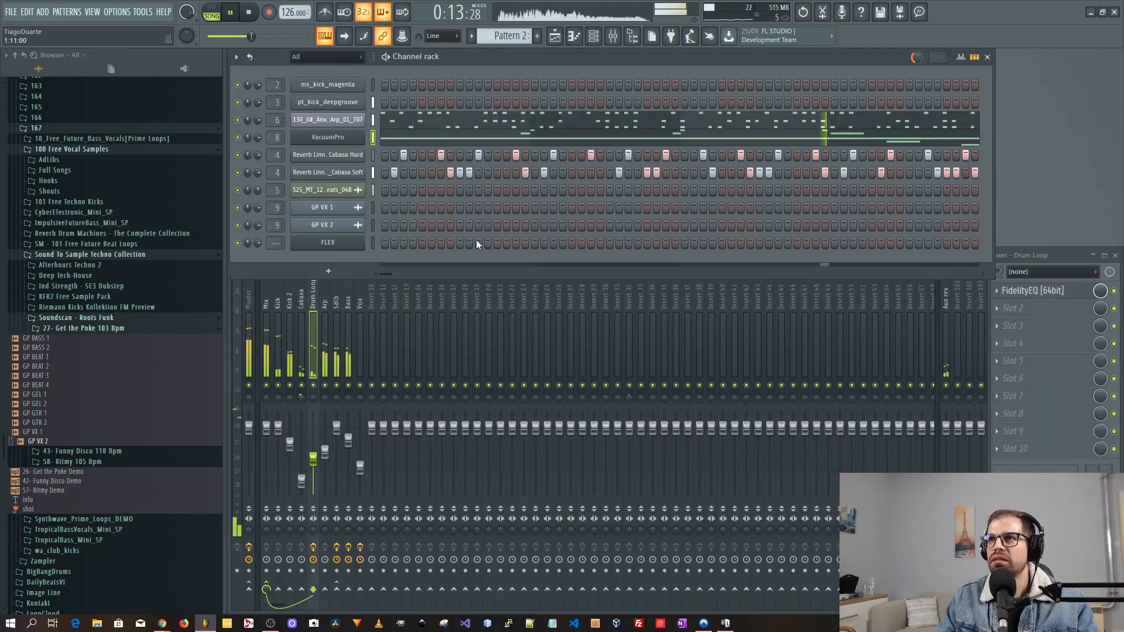
pyautogui.click(482, 121)
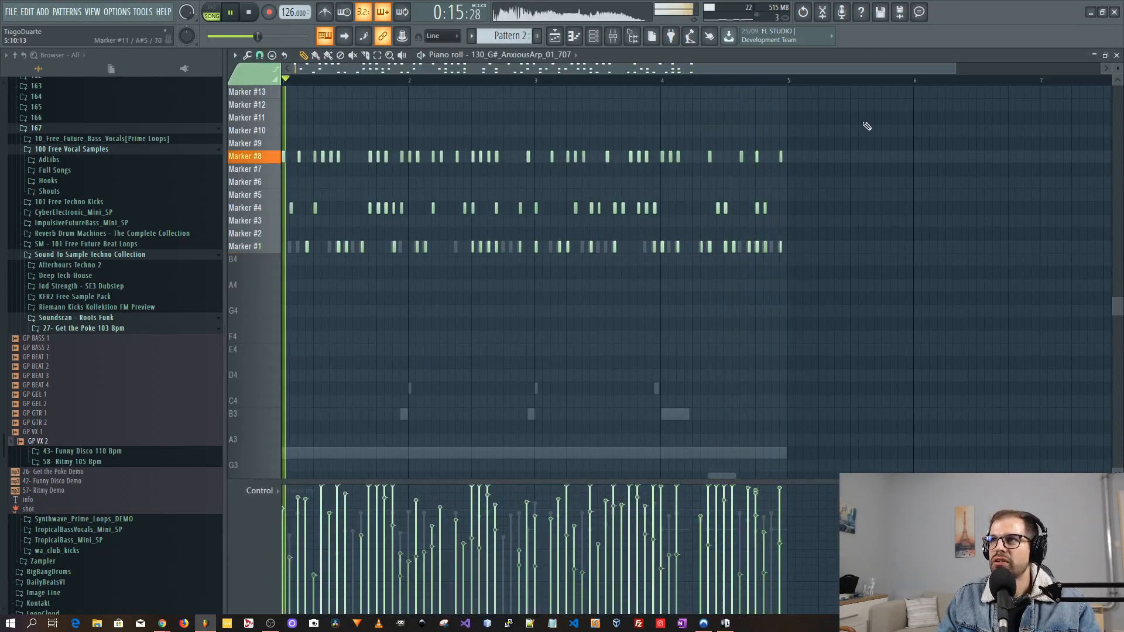
pyautogui.moveTo(861, 113); pyautogui.dragTo(225, 310)
pyautogui.press('Escape')
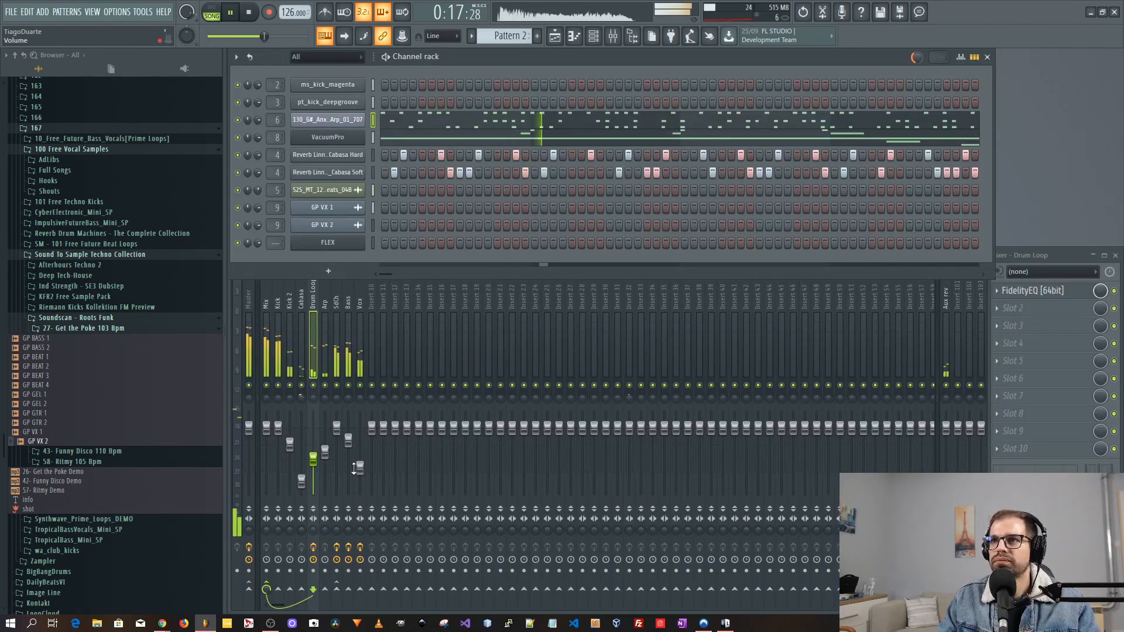
# Lower the volume of the Vox mixer track slightly and return to the Channel rack
pyautogui.moveTo(360, 469); pyautogui.dragTo(361, 478)
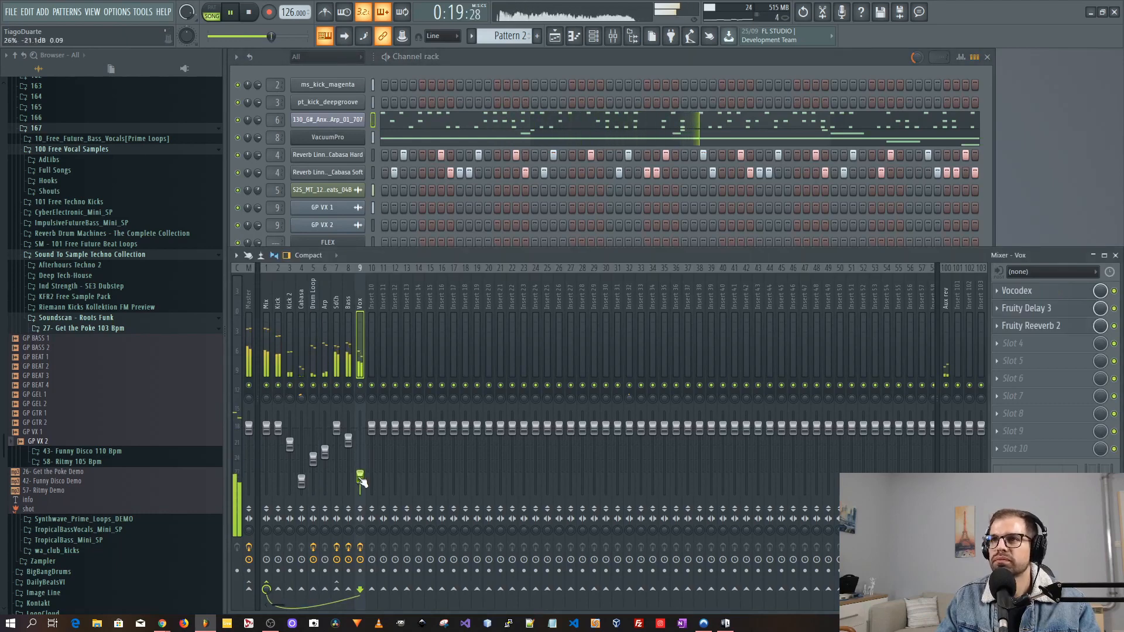
pyautogui.click(507, 65)
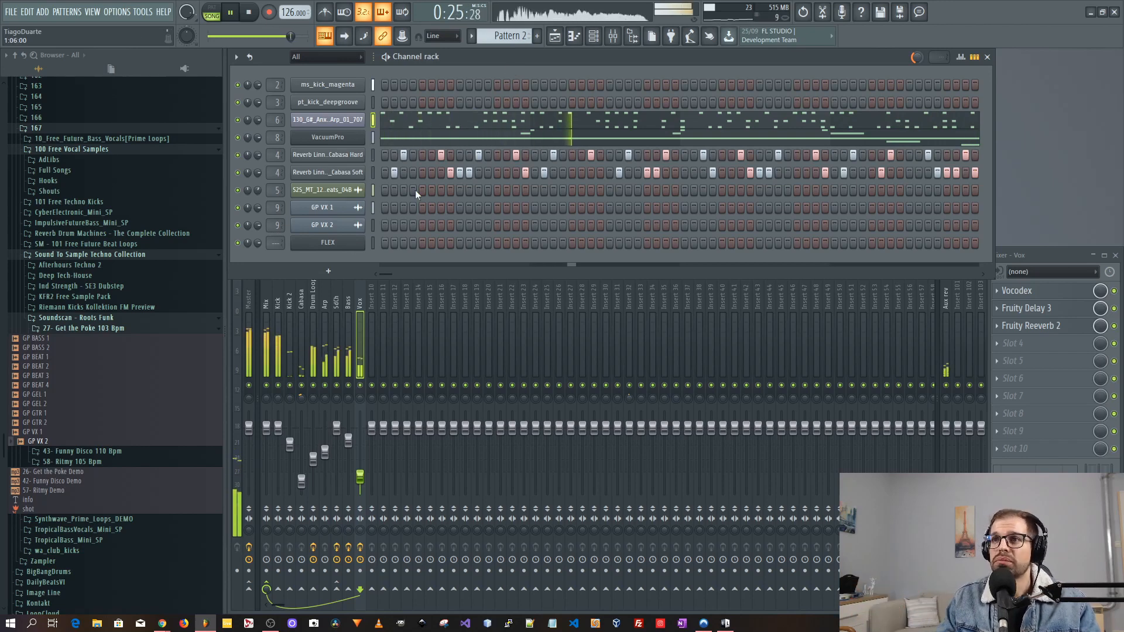
# Solo the Kick mixer track and bring Kick 2, Cabasa, Drum Loop and Arp back in one by one
pyautogui.rightClick(278, 386)
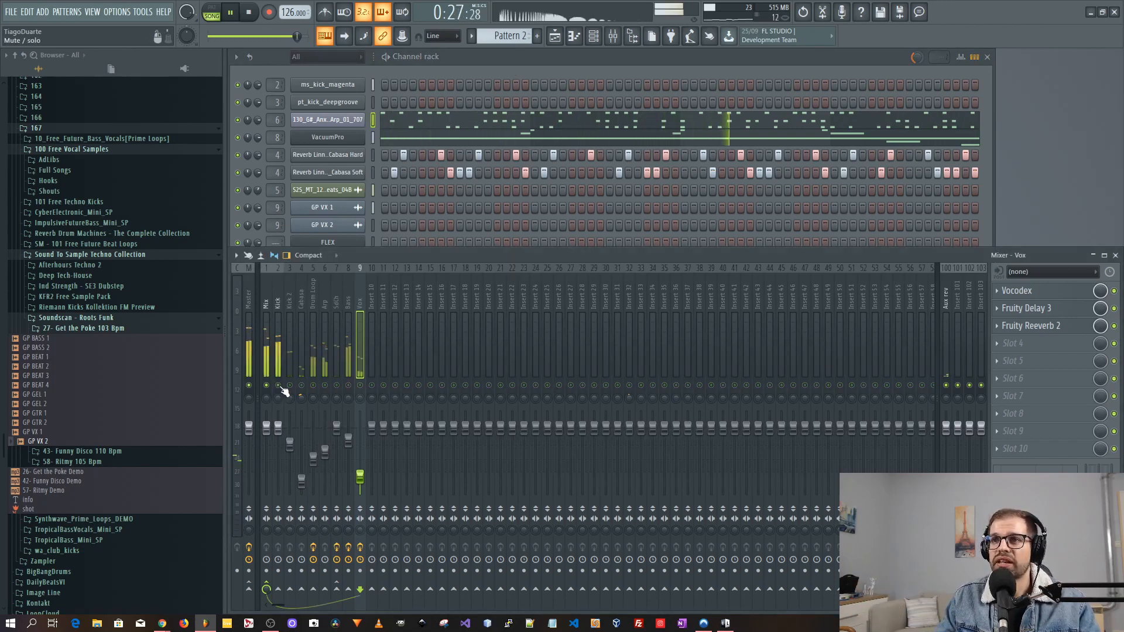
pyautogui.click(289, 386)
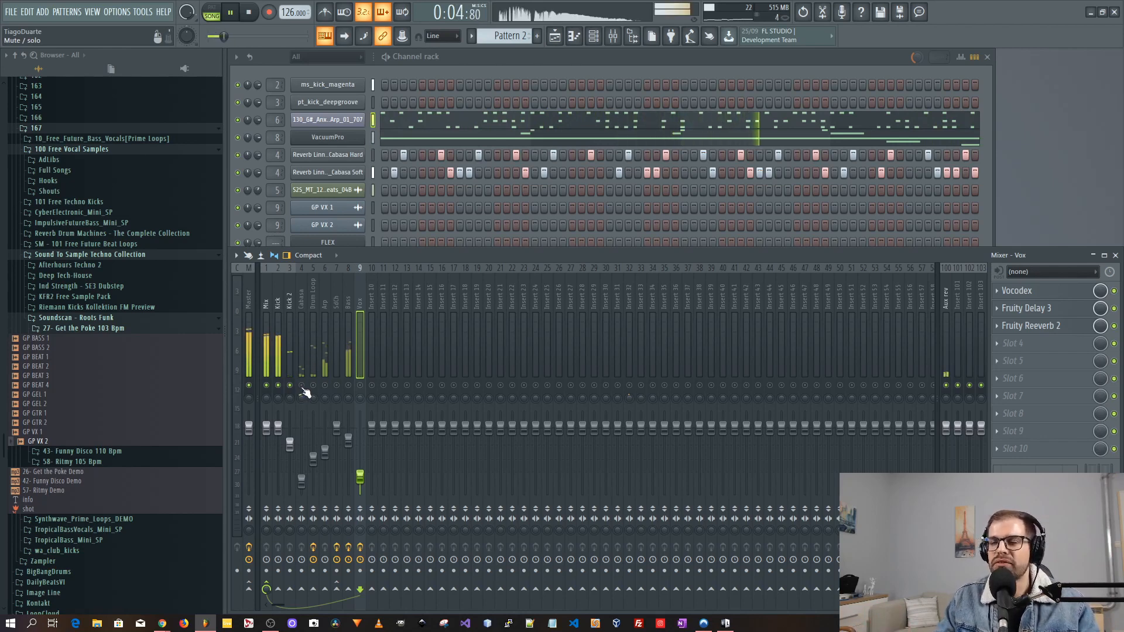
pyautogui.click(301, 362)
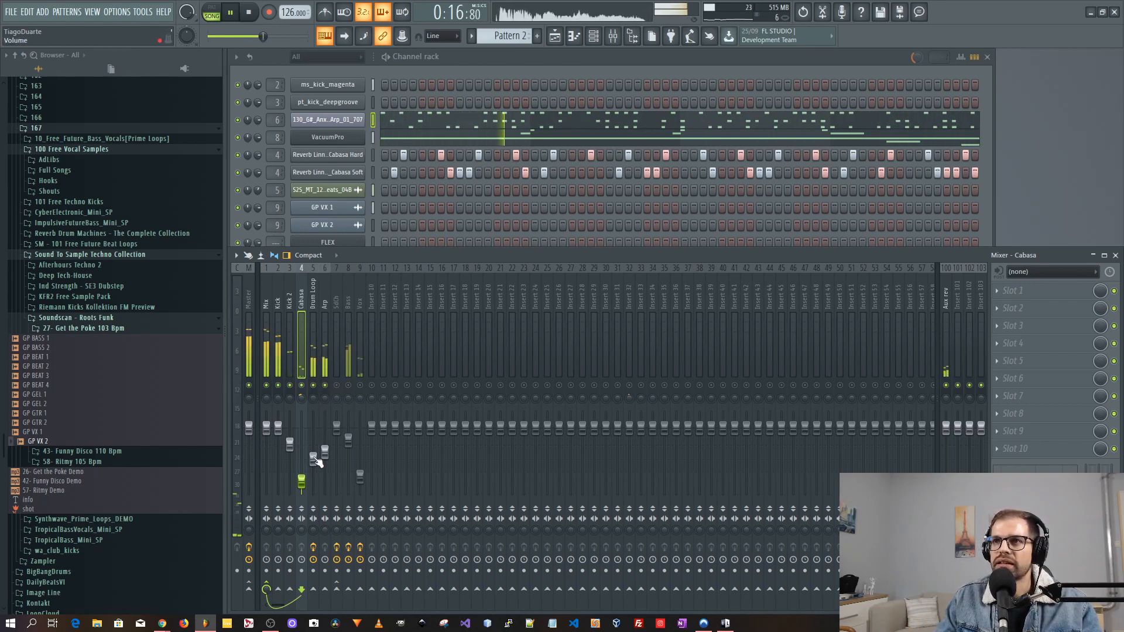
pyautogui.click(321, 363)
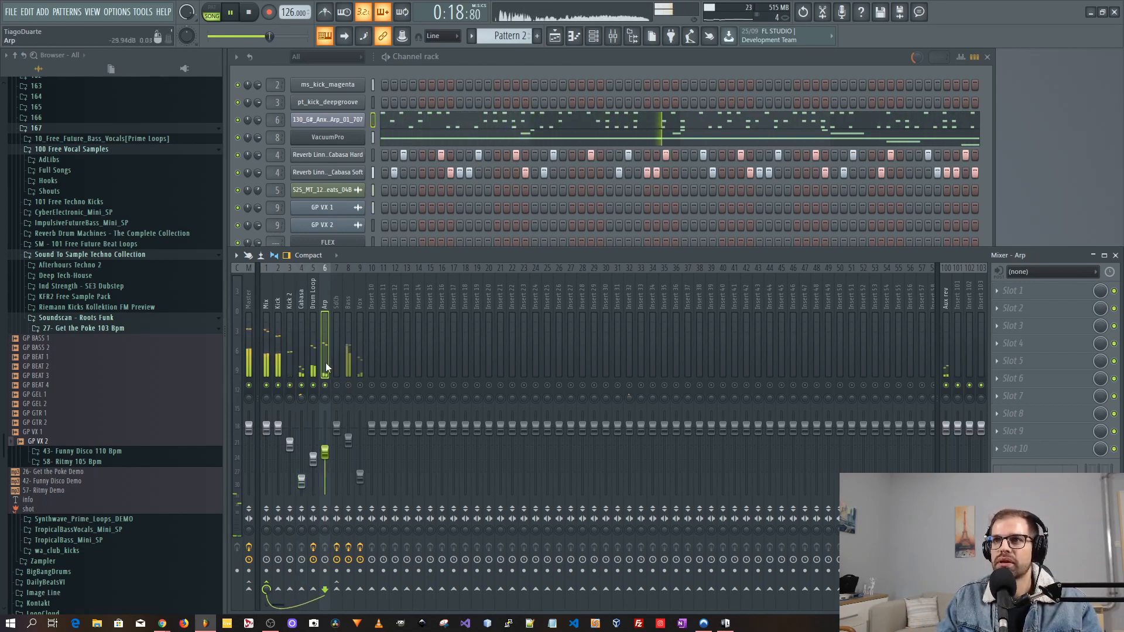
# Try the arp's Slicex master pitch at -1200 cents and reset it to its default
pyautogui.click(326, 123)
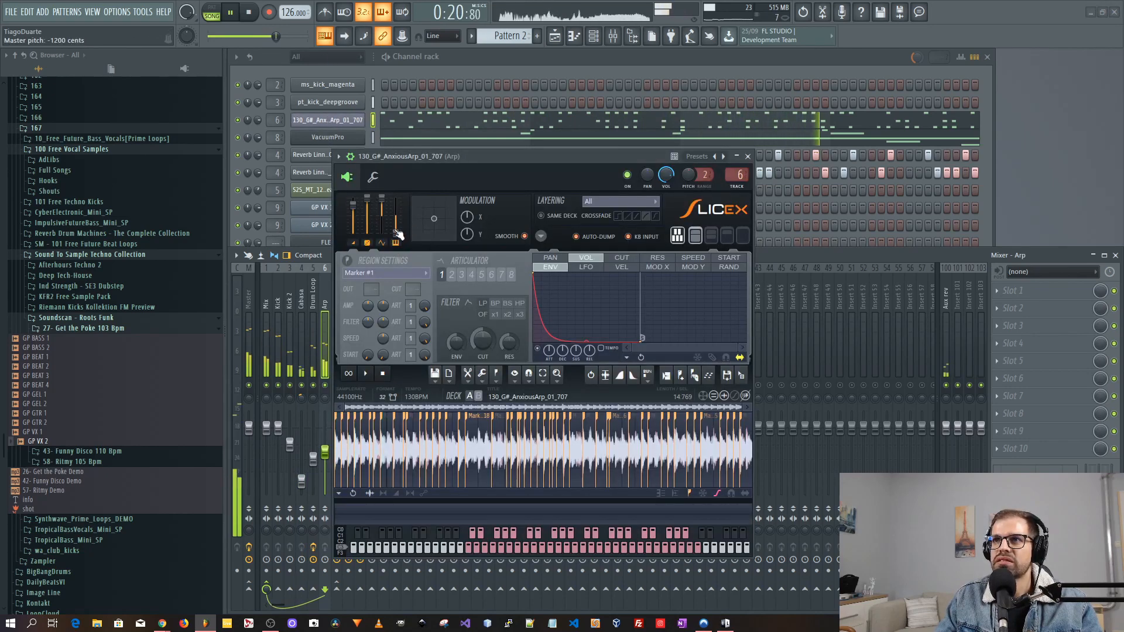
pyautogui.click(747, 157)
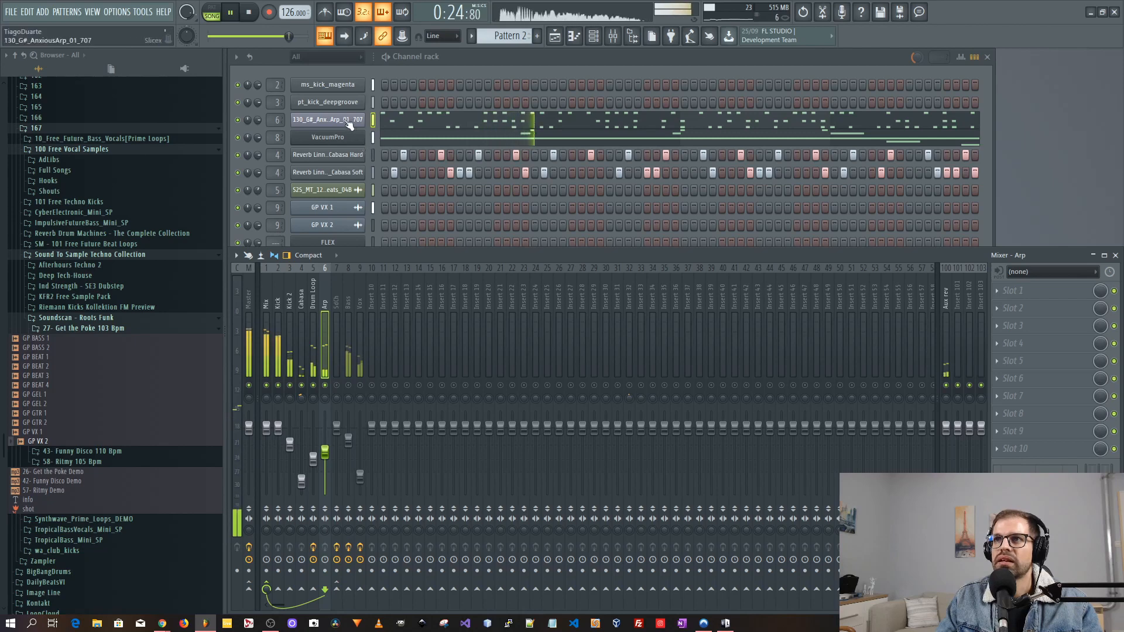
pyautogui.click(326, 119)
pyautogui.rightClick(396, 233)
pyautogui.click(413, 237)
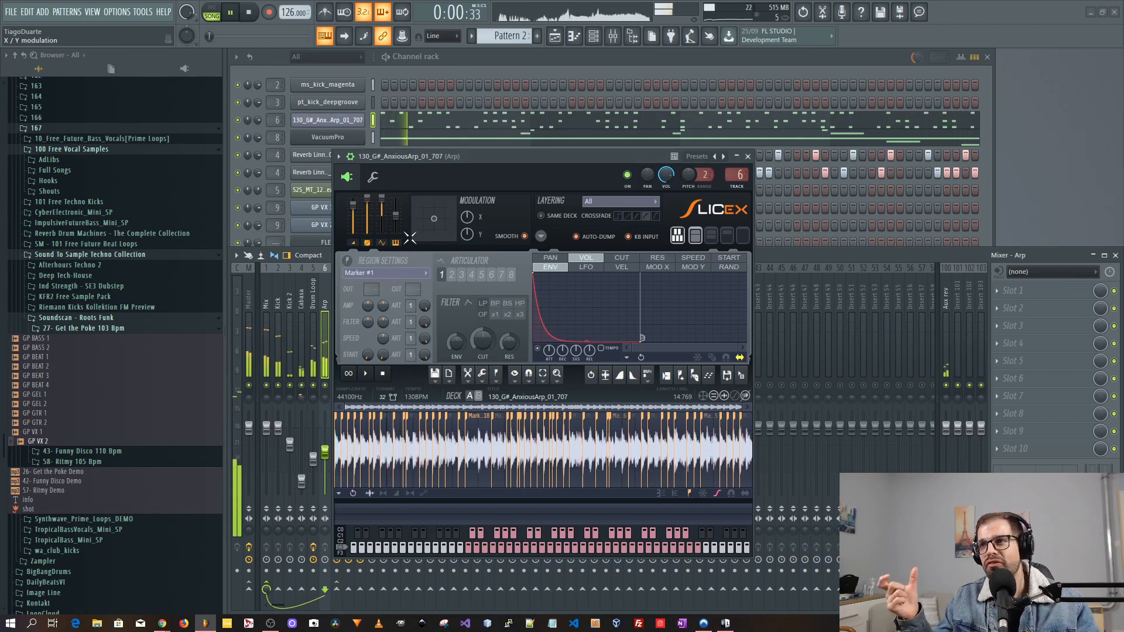
# Try the arp's Slicex master pitch at +1200 cents, reset it to its default and close Slicex
pyautogui.moveTo(396, 214); pyautogui.dragTo(399, 203)
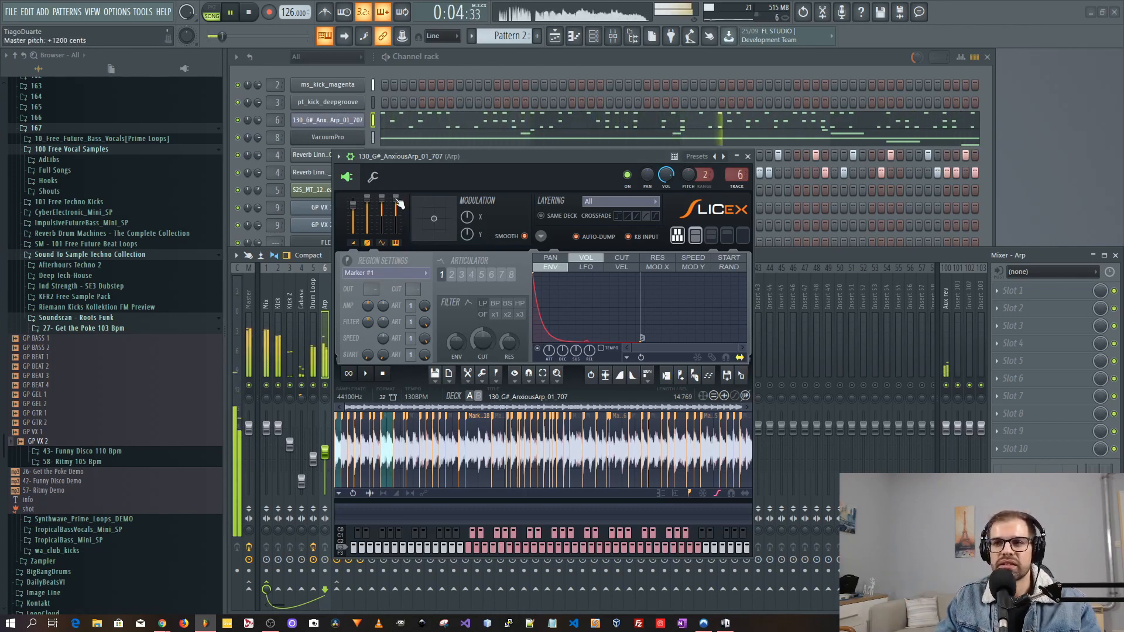
pyautogui.rightClick(398, 203)
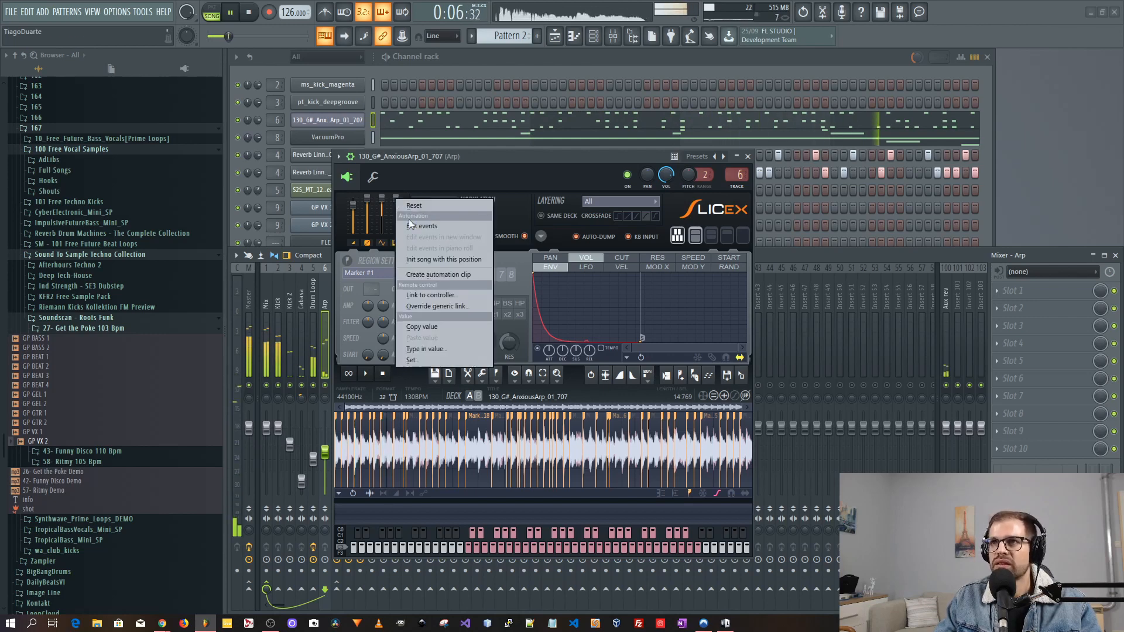
pyautogui.click(426, 206)
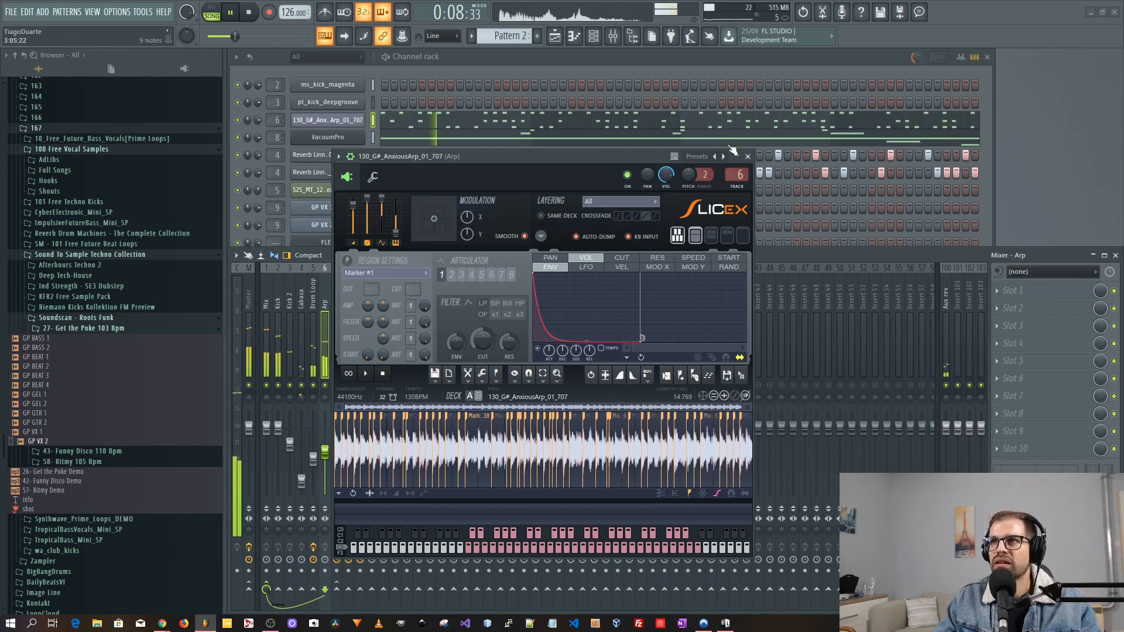
pyautogui.click(327, 120)
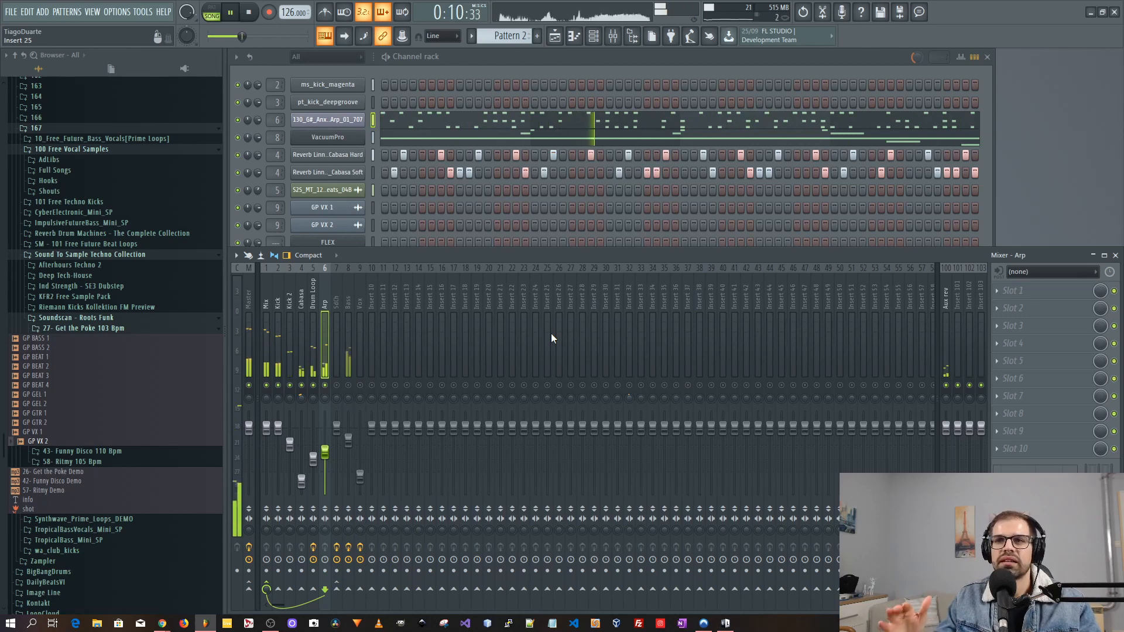
# Unmute the Bass and SdCh mixer tracks
pyautogui.click(349, 386)
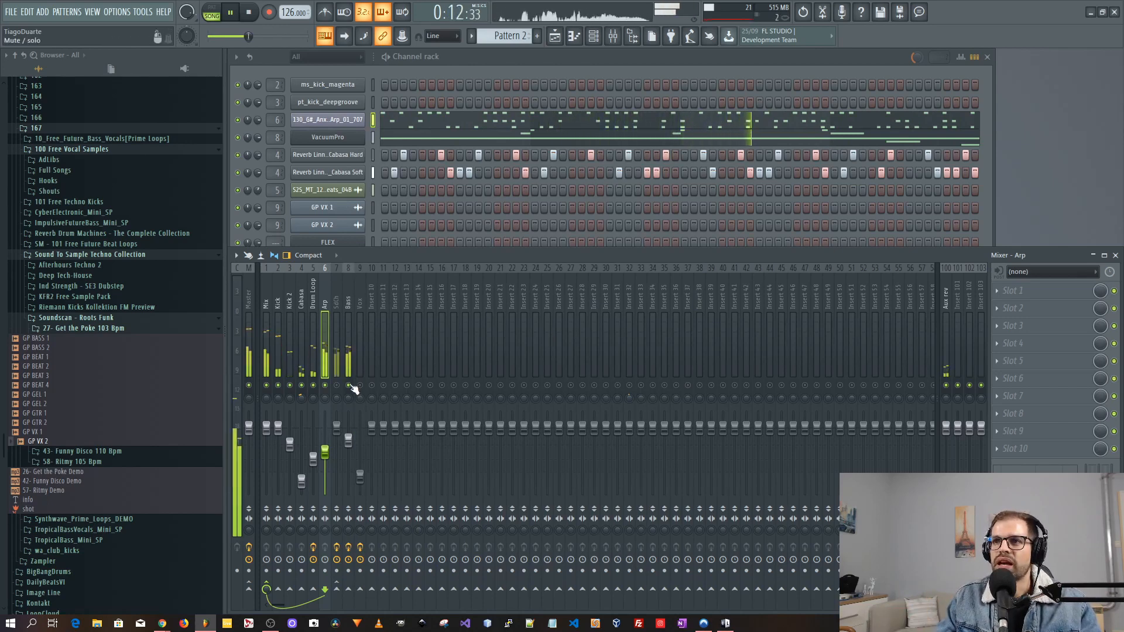
pyautogui.click(337, 385)
# View the Fruity Limiter on the SdCh track and sidechain the Kick track to SdCh
pyautogui.click(336, 357)
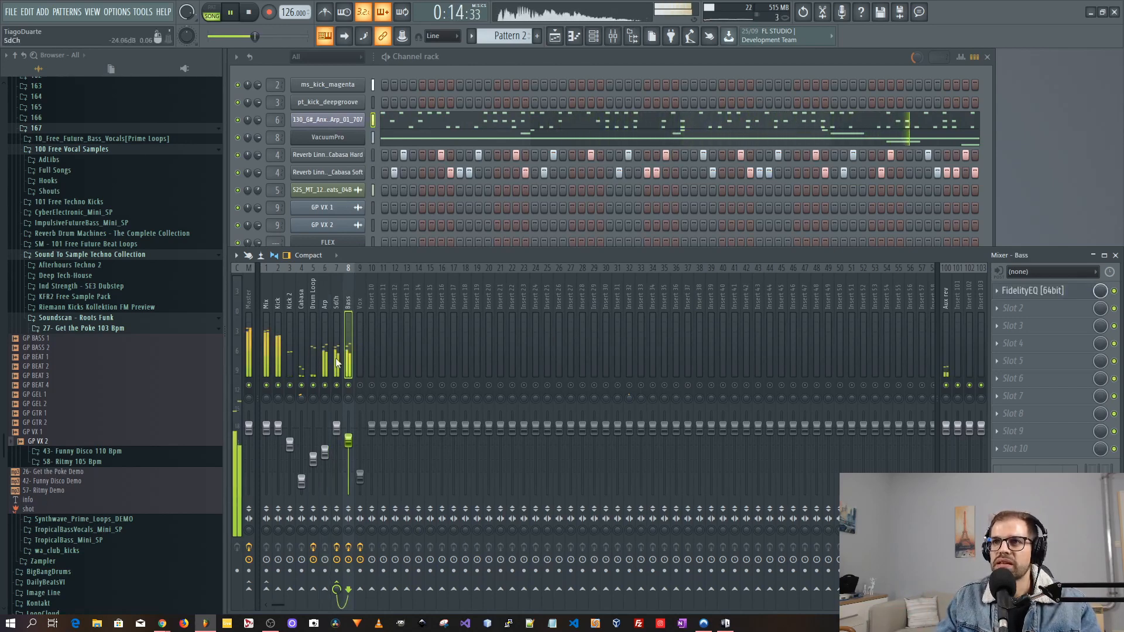
pyautogui.click(1035, 290)
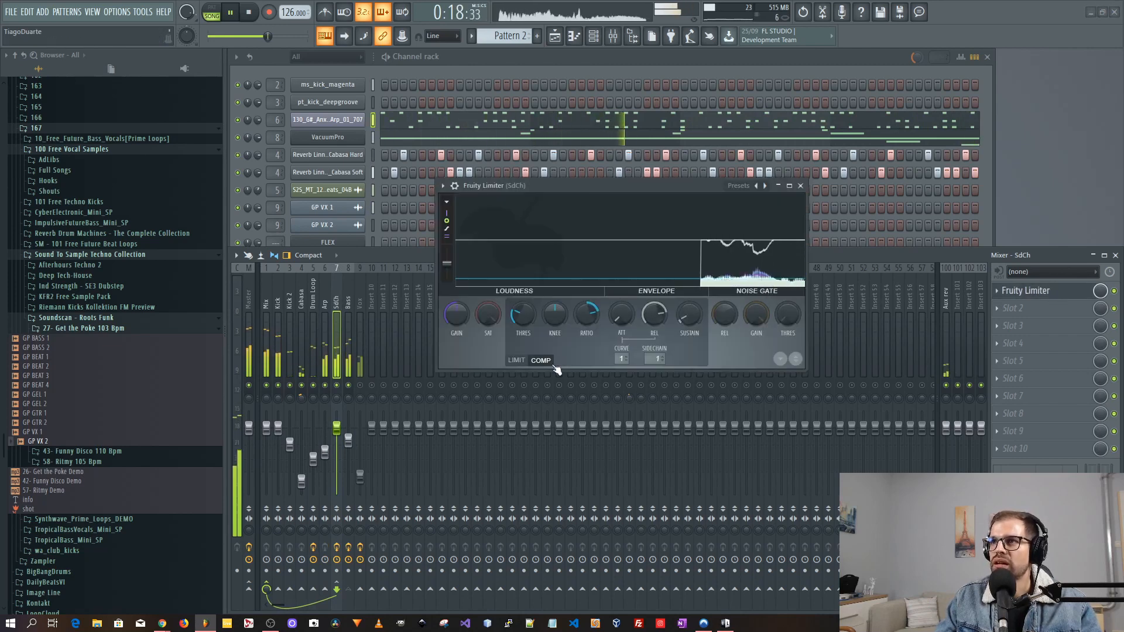
pyautogui.click(278, 307)
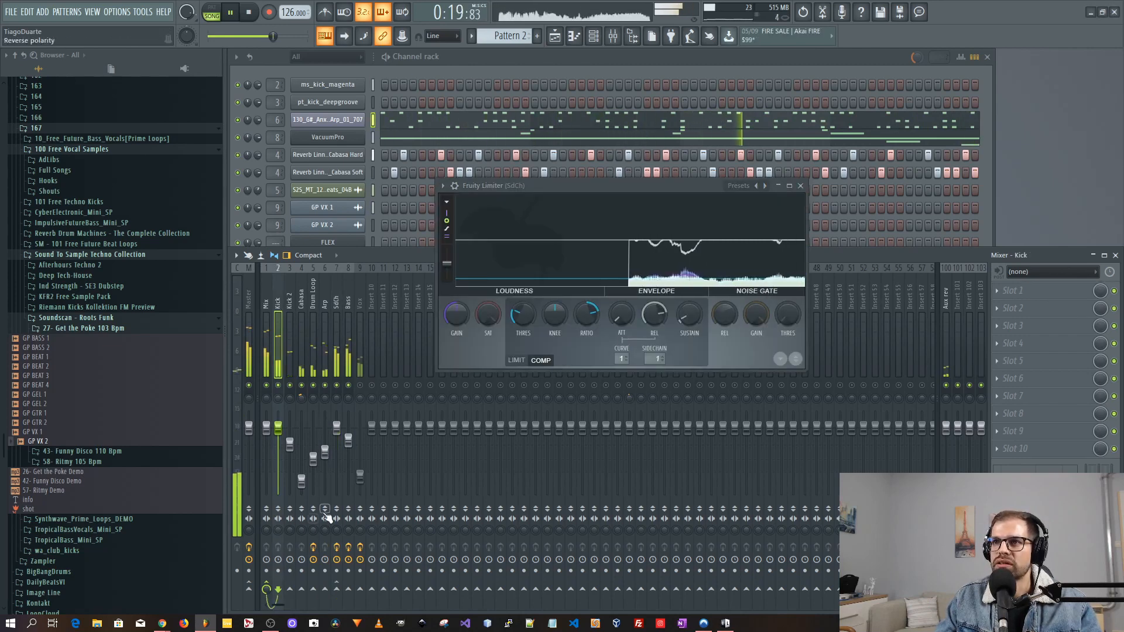
pyautogui.rightClick(338, 589)
pyautogui.click(384, 585)
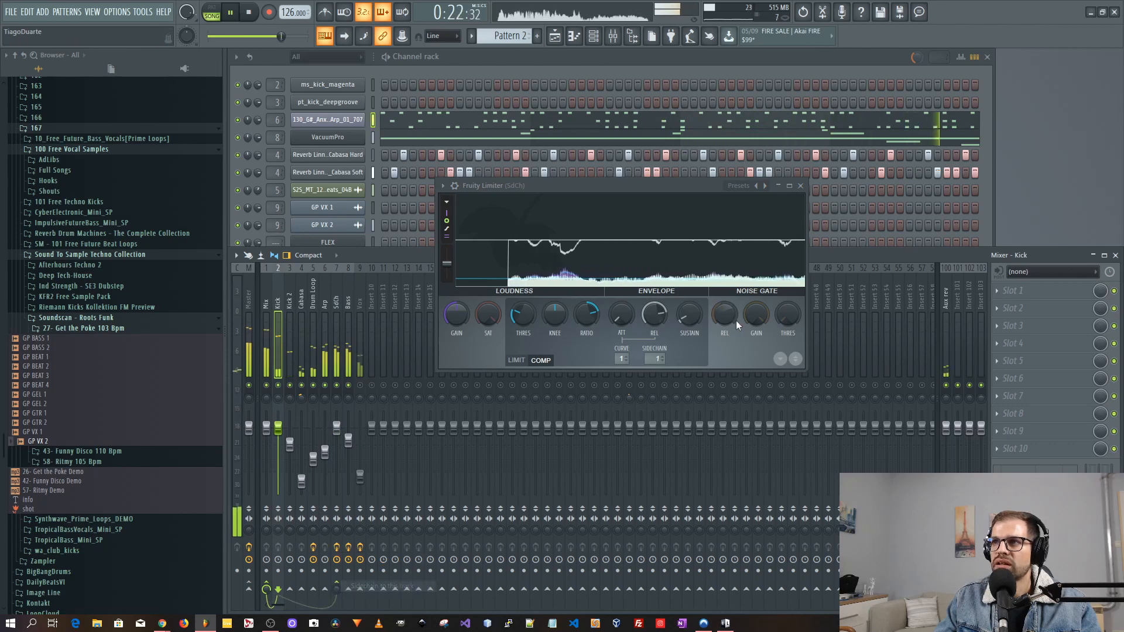
pyautogui.click(801, 185)
# Select the Vox mixer track, unmute it, and toggle its solo until all mixer tracks are active
pyautogui.click(361, 387)
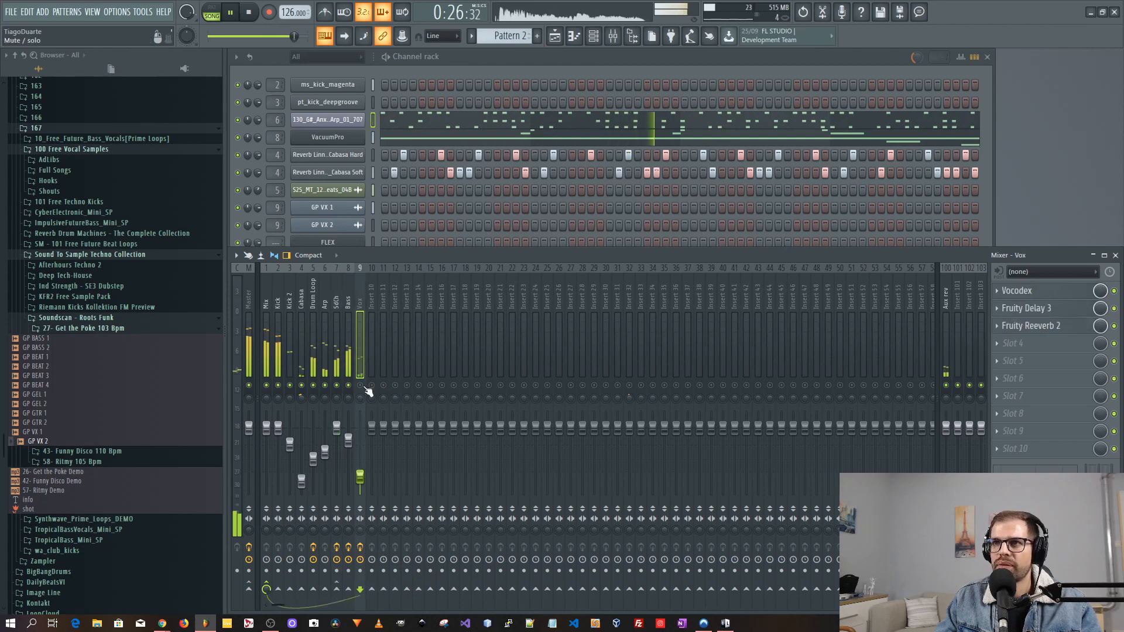
pyautogui.rightClick(361, 387)
pyautogui.rightClick(362, 387)
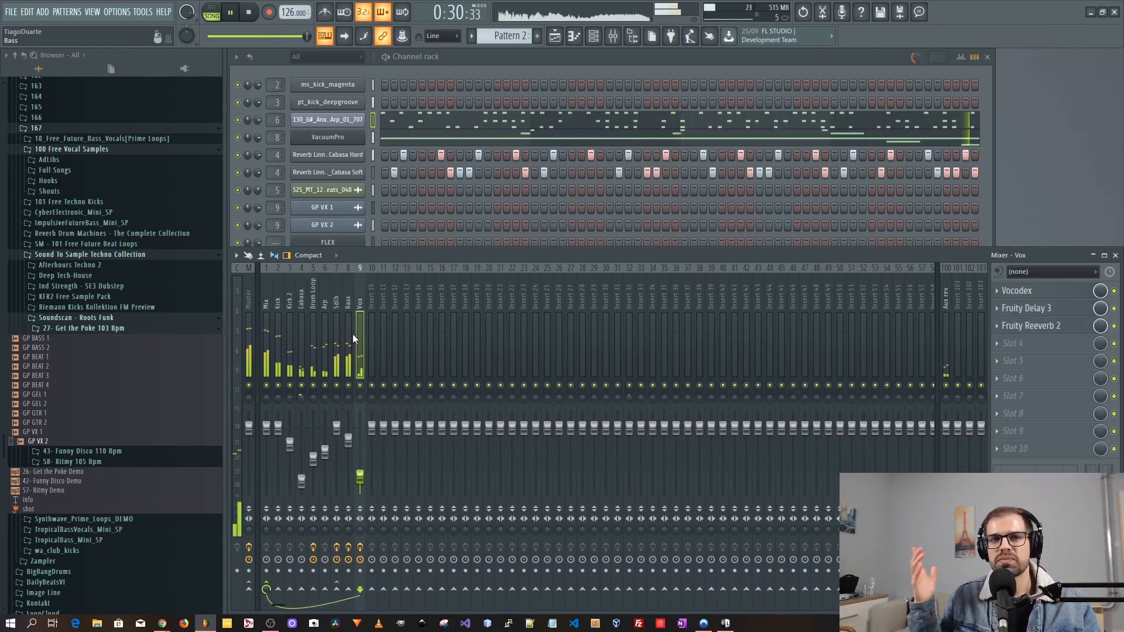
# Filter FLEX's presets by the Pluck type, load the Angular Concept preset and close FLEX
pyautogui.click(452, 56)
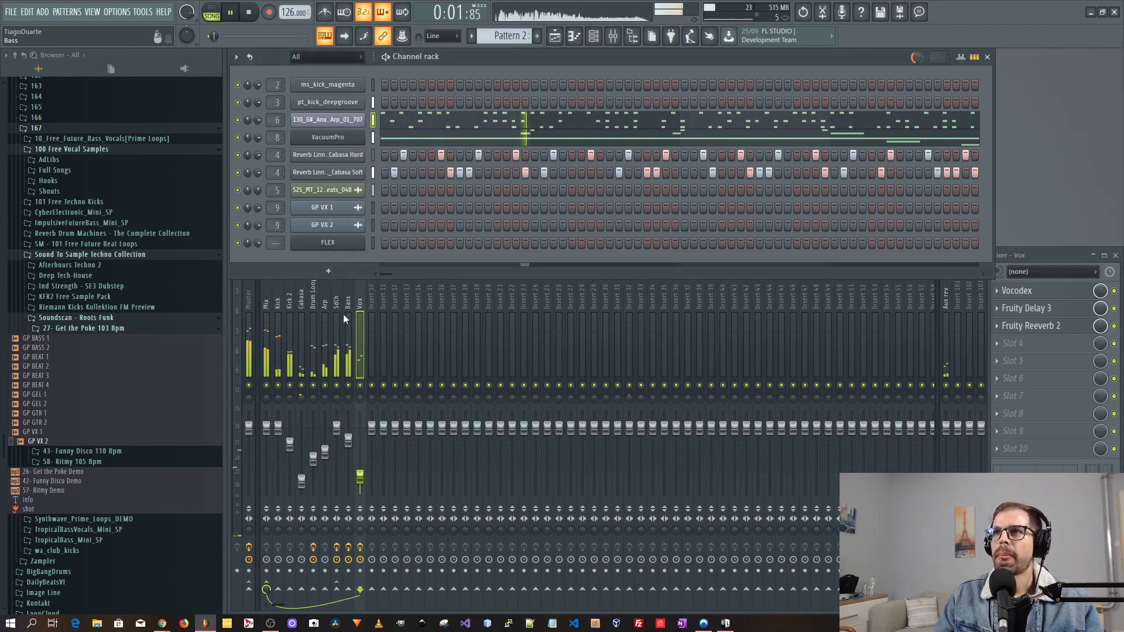
pyautogui.click(326, 243)
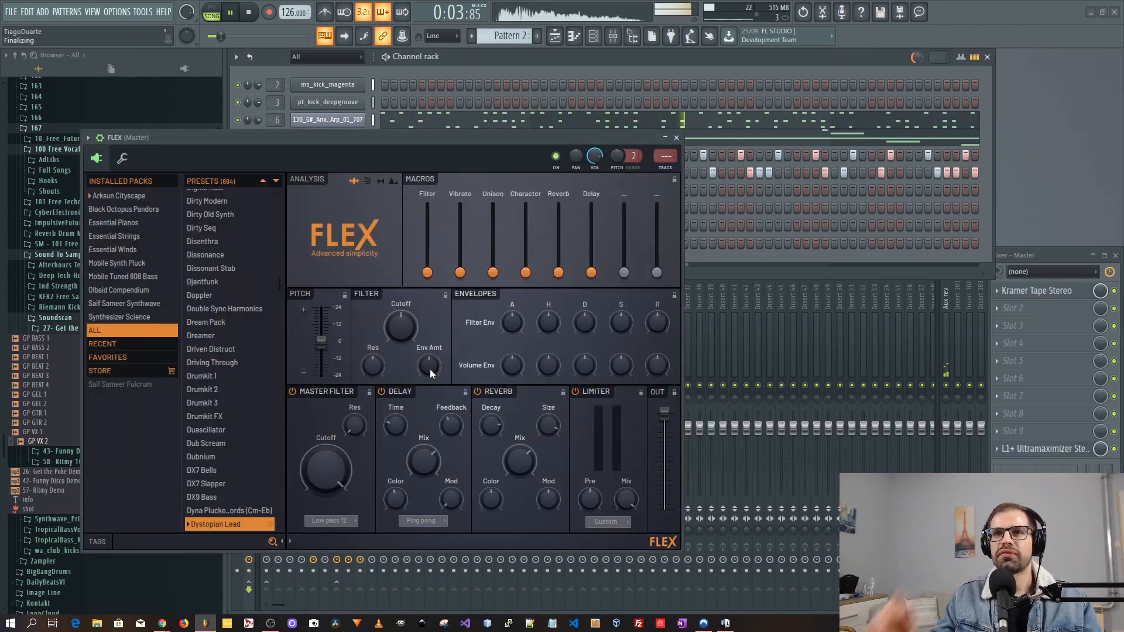
pyautogui.click(109, 542)
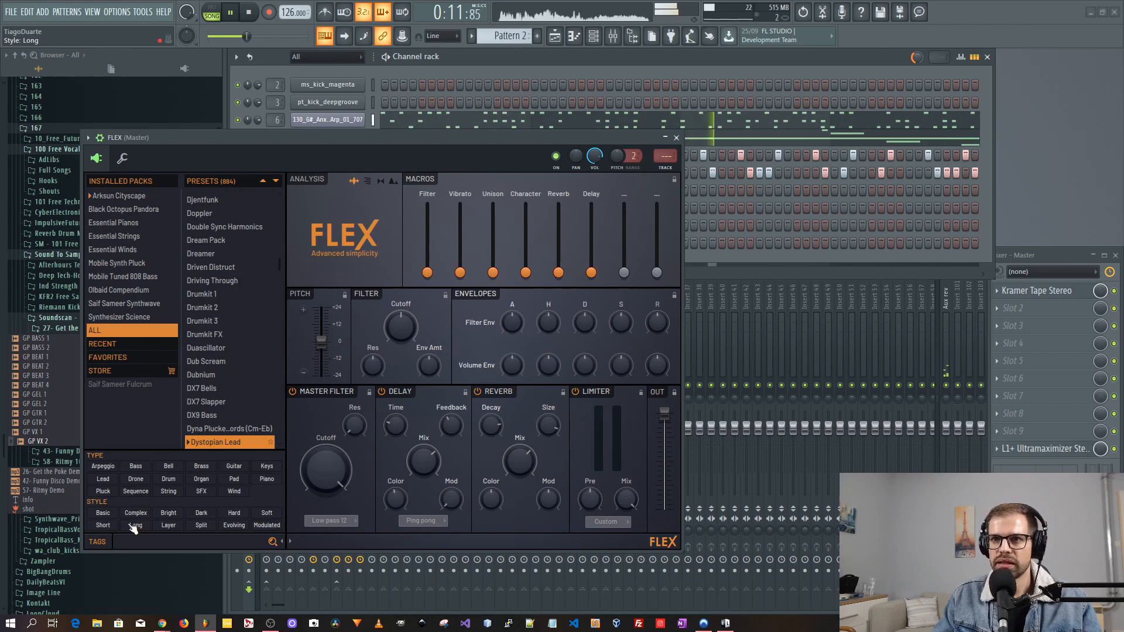
pyautogui.click(103, 491)
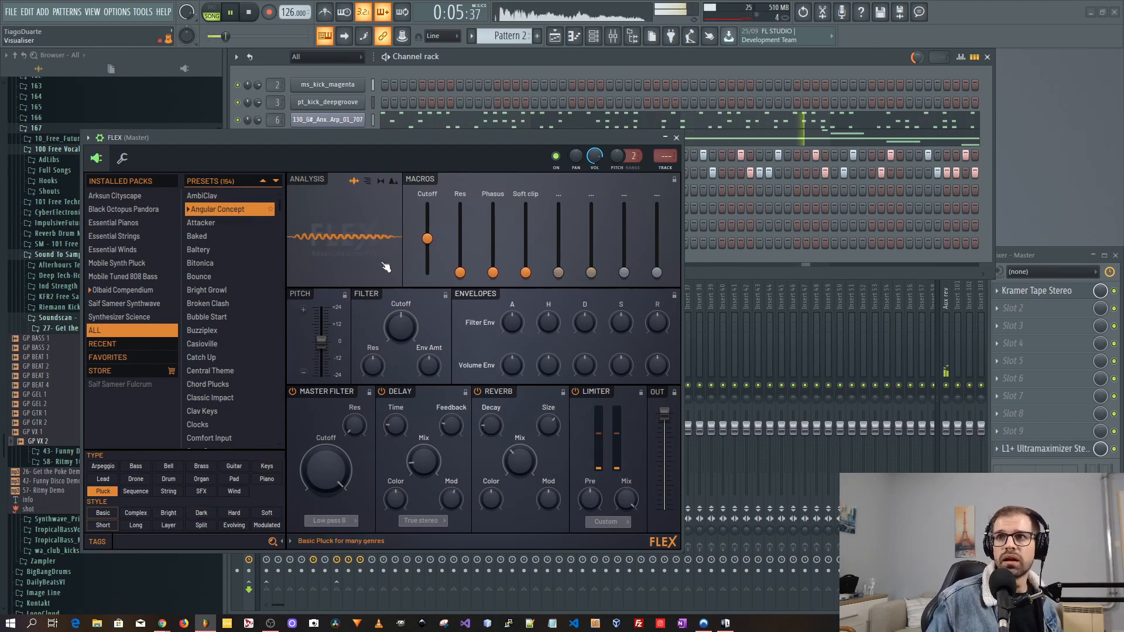
pyautogui.click(676, 138)
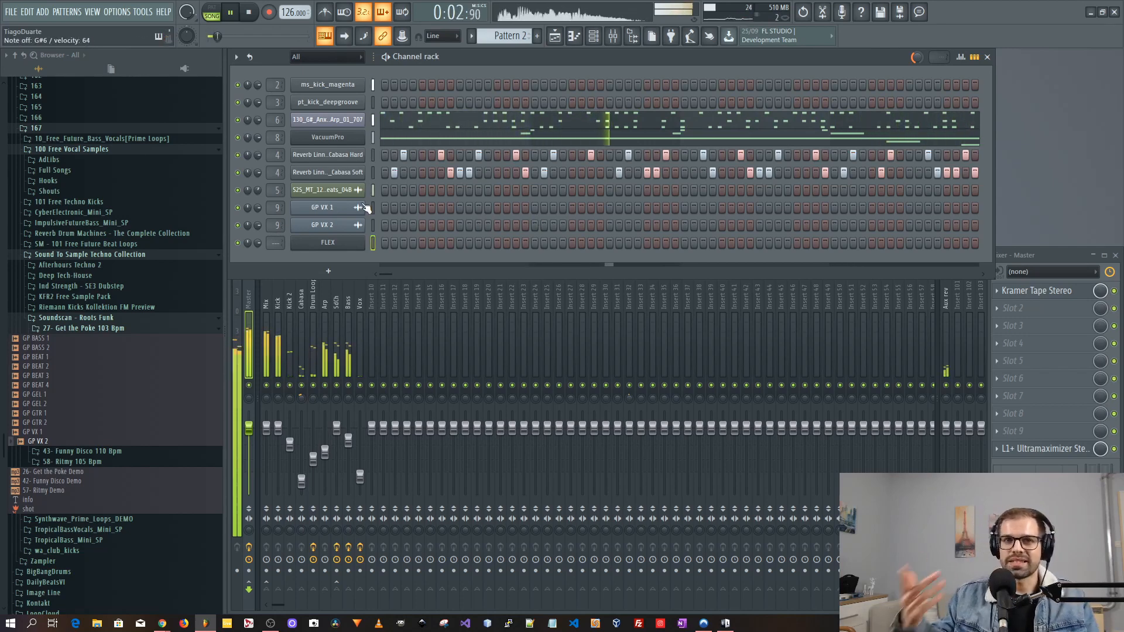
# Open the FLEX channel in the piano roll and place a short G#5 note early in bar 1
pyautogui.rightClick(351, 244)
pyautogui.click(392, 242)
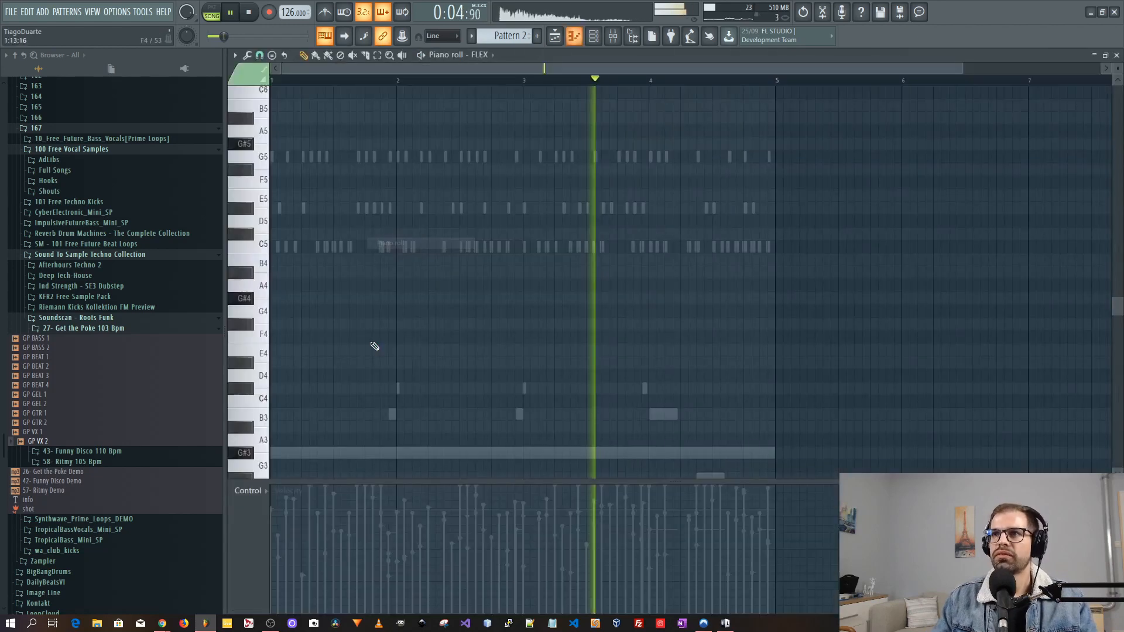
pyautogui.scroll(4, 253, 263)
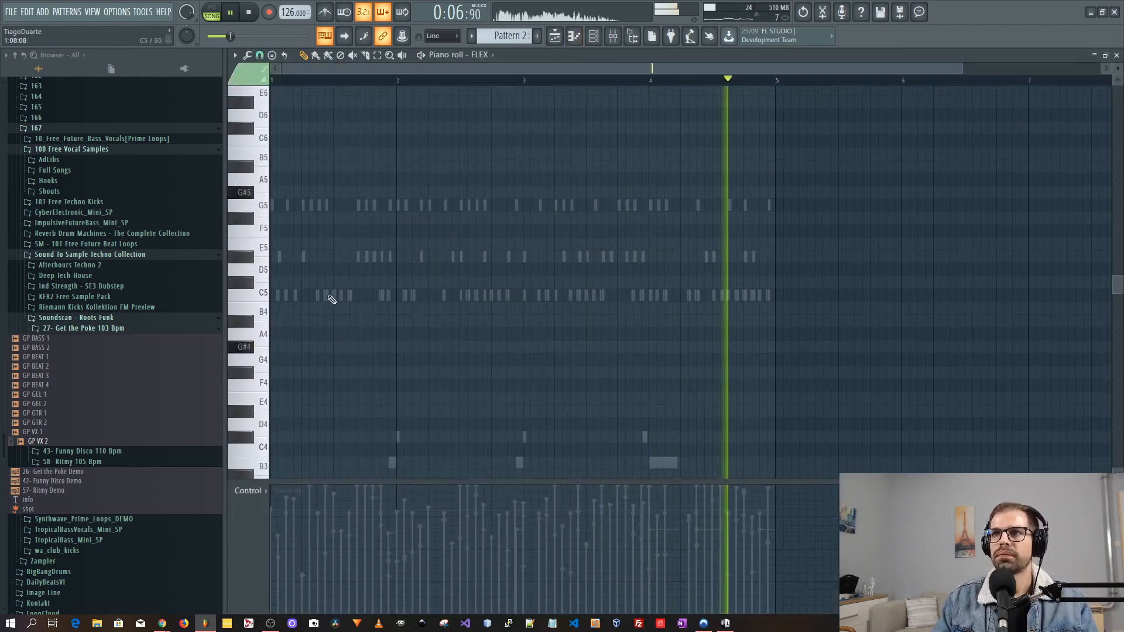
pyautogui.scroll(3, 257, 232)
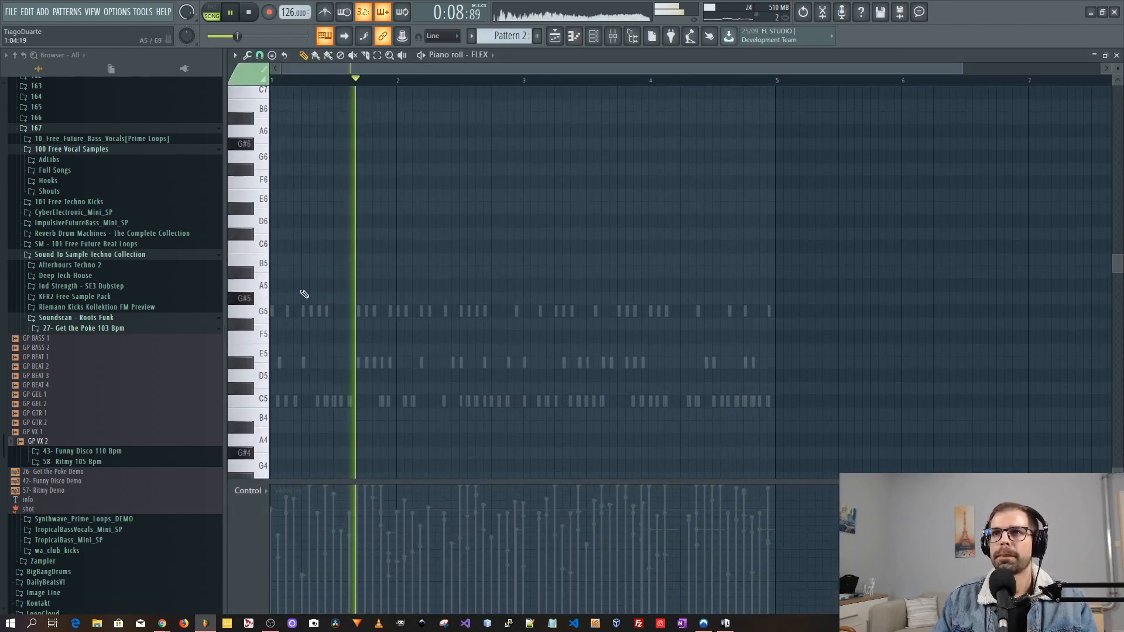
pyautogui.click(290, 298)
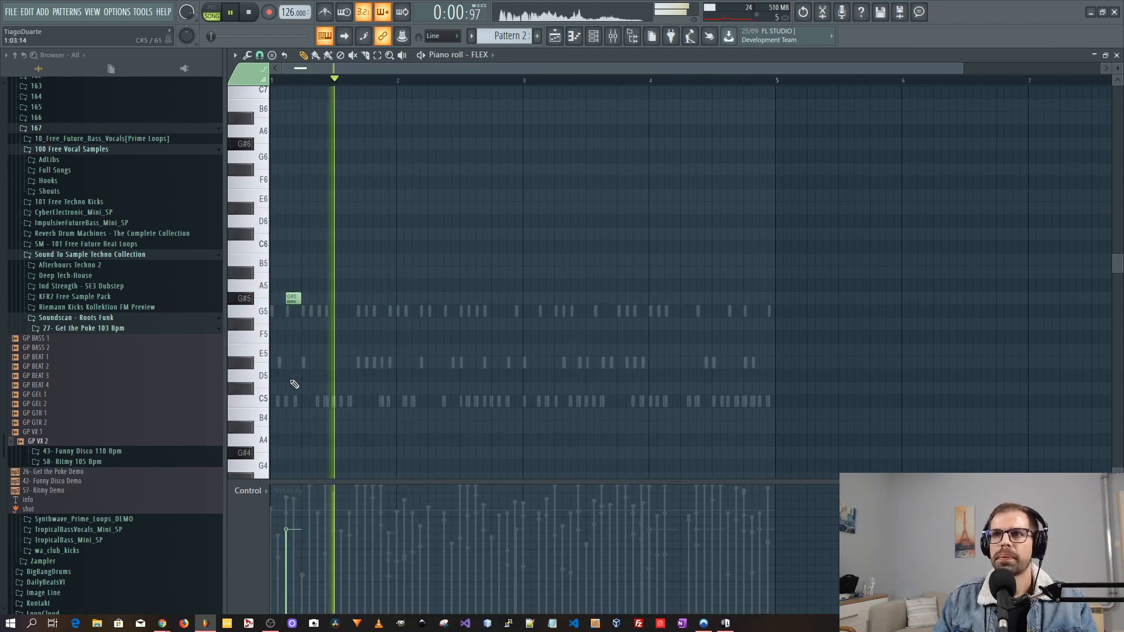
# Add consecutive G#5 and B5 notes in the second half of bar 2 and a G#5 early in bar 3, then play the song
pyautogui.moveTo(375, 330); pyautogui.dragTo(506, 346)
pyautogui.scroll(5, 429, 316)
pyautogui.moveTo(430, 324); pyautogui.dragTo(806, 333)
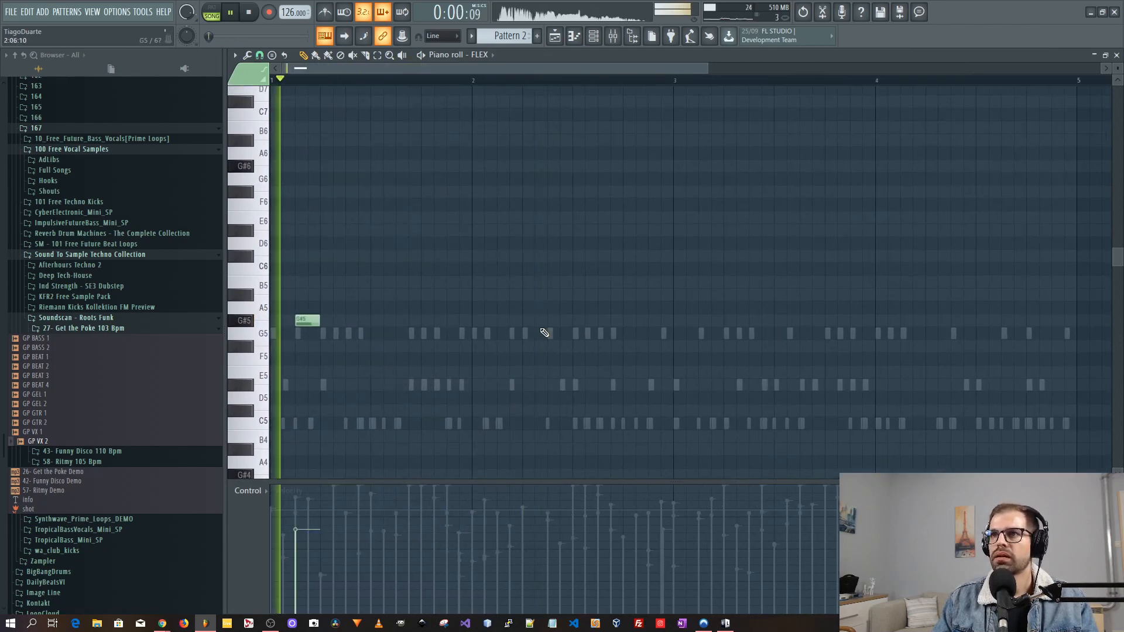
pyautogui.scroll(-3, 450, 313)
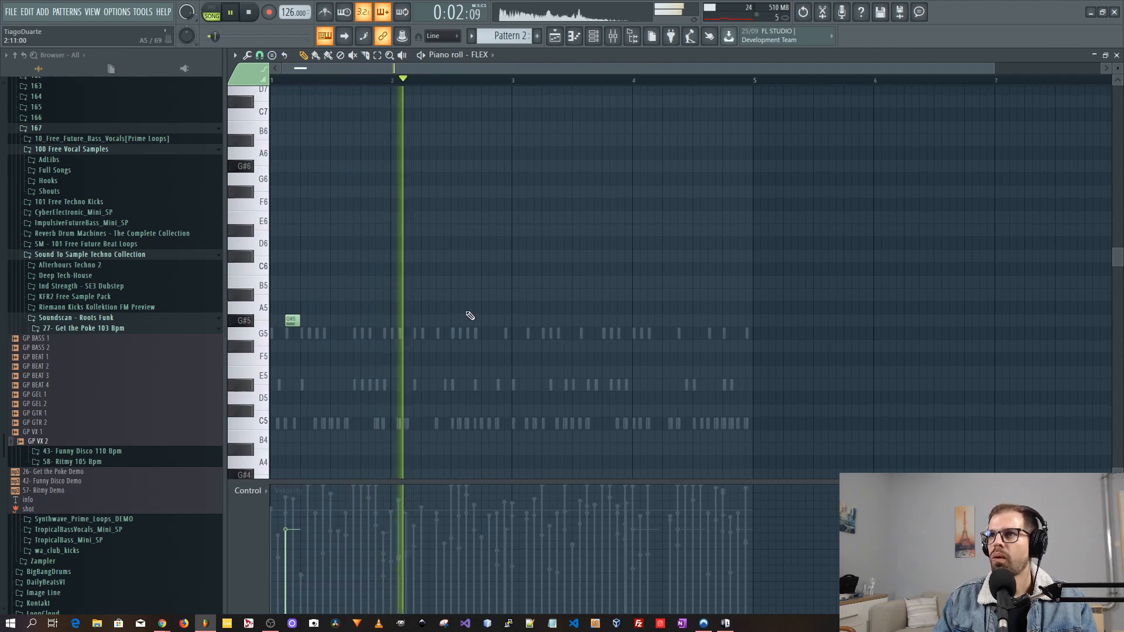
pyautogui.click(470, 320)
pyautogui.press('space')
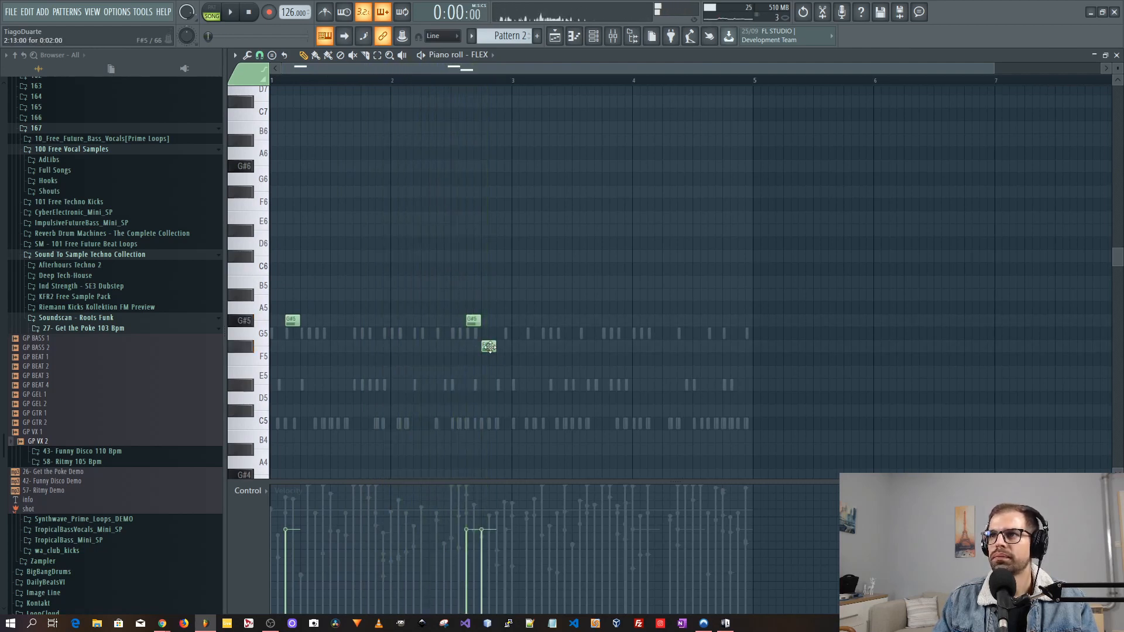
pyautogui.moveTo(485, 373); pyautogui.dragTo(487, 305)
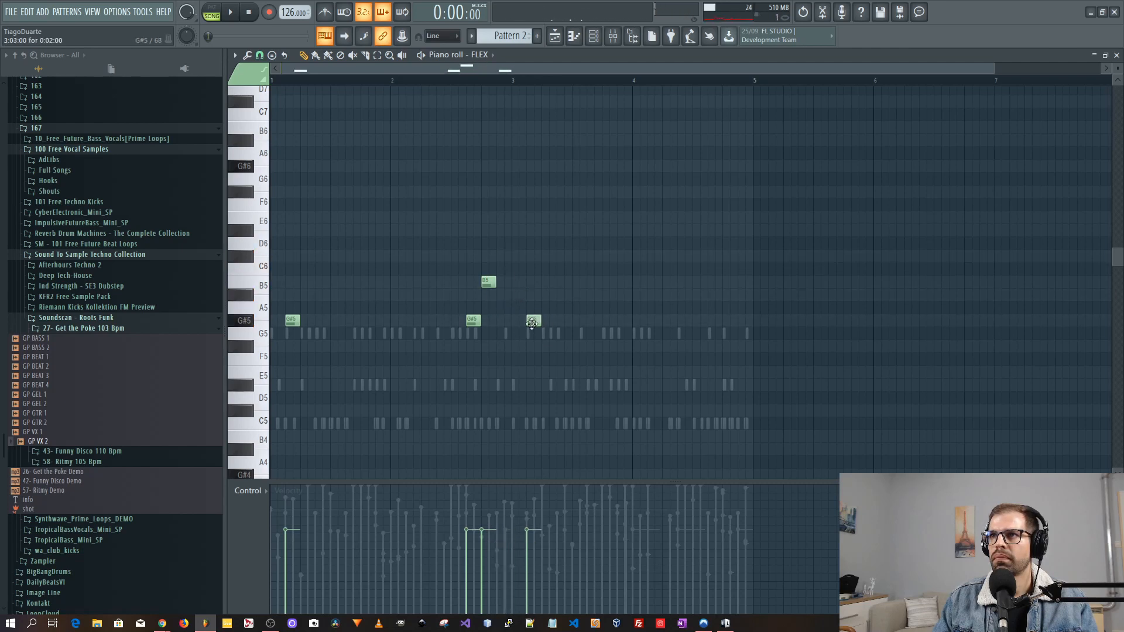
pyautogui.press('space')
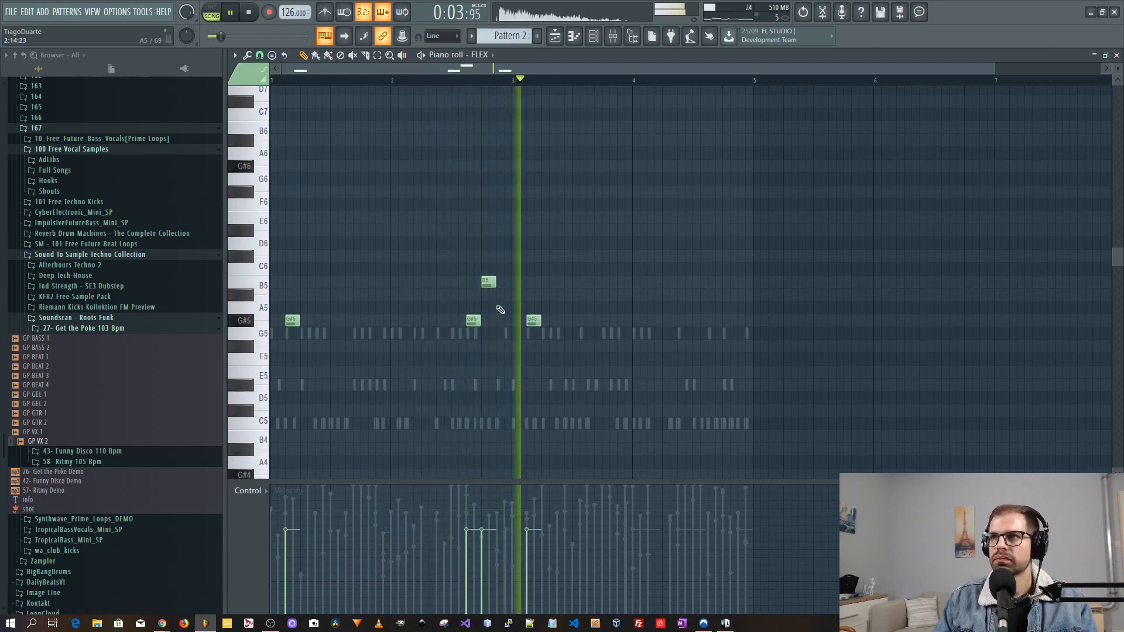
# Add descending C#6, B5 and A#5 notes near the end of bar 4 and shift the three together slightly earlier
pyautogui.click(711, 256)
pyautogui.click(727, 281)
pyautogui.click(741, 294)
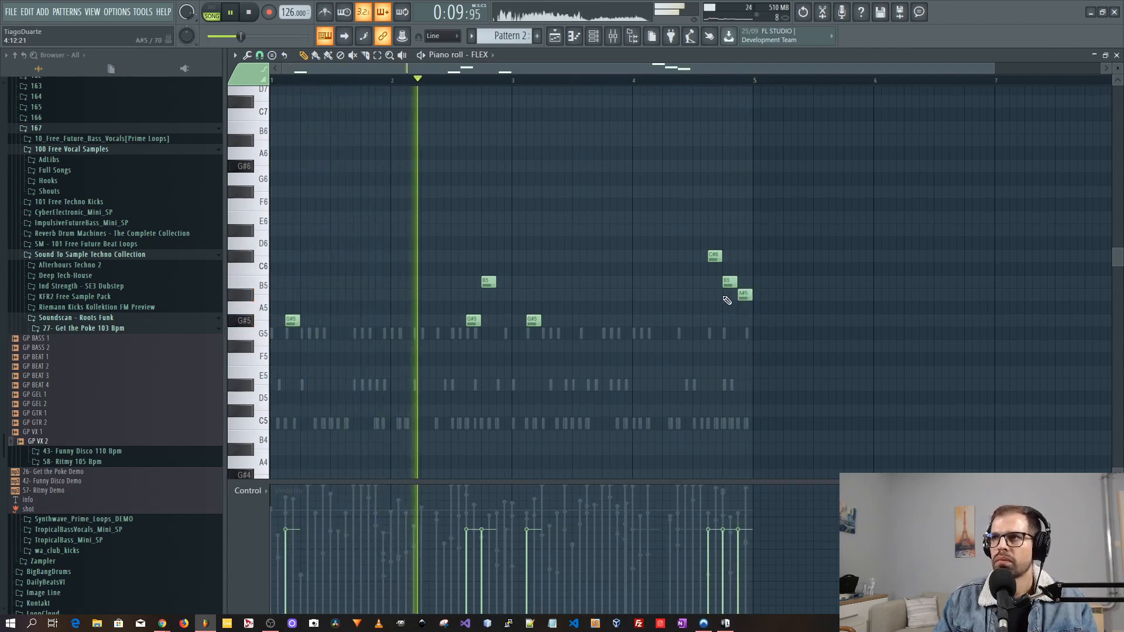
pyautogui.moveTo(780, 313); pyautogui.dragTo(689, 238)
pyautogui.moveTo(728, 284); pyautogui.dragTo(708, 285)
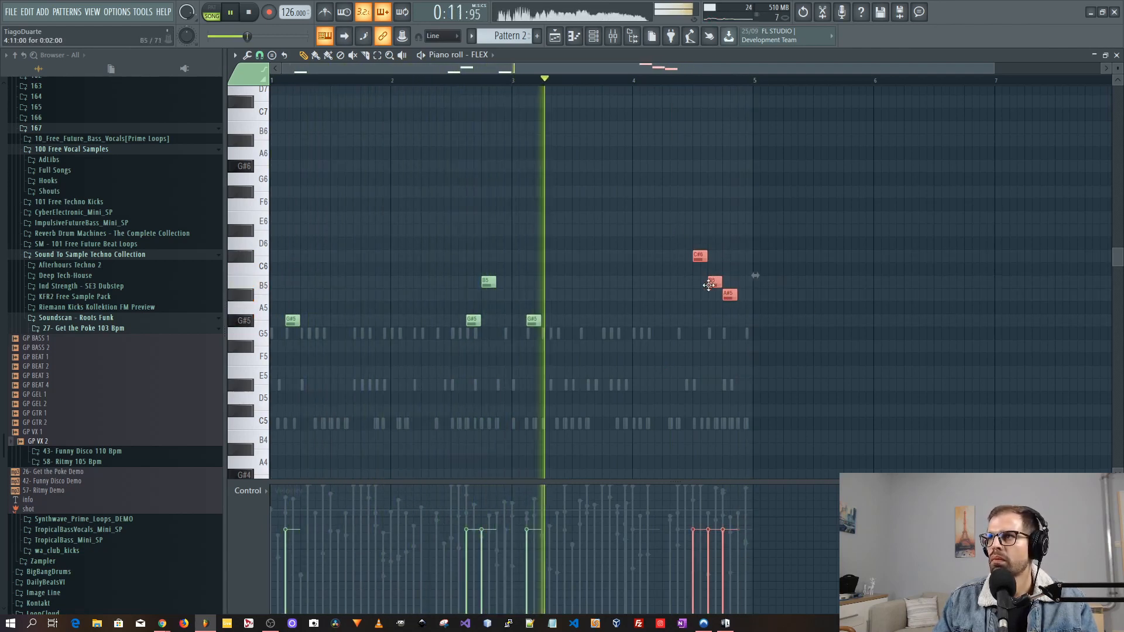
pyautogui.keyDown('ctrl'); pyautogui.click(675, 357); pyautogui.keyUp('ctrl')
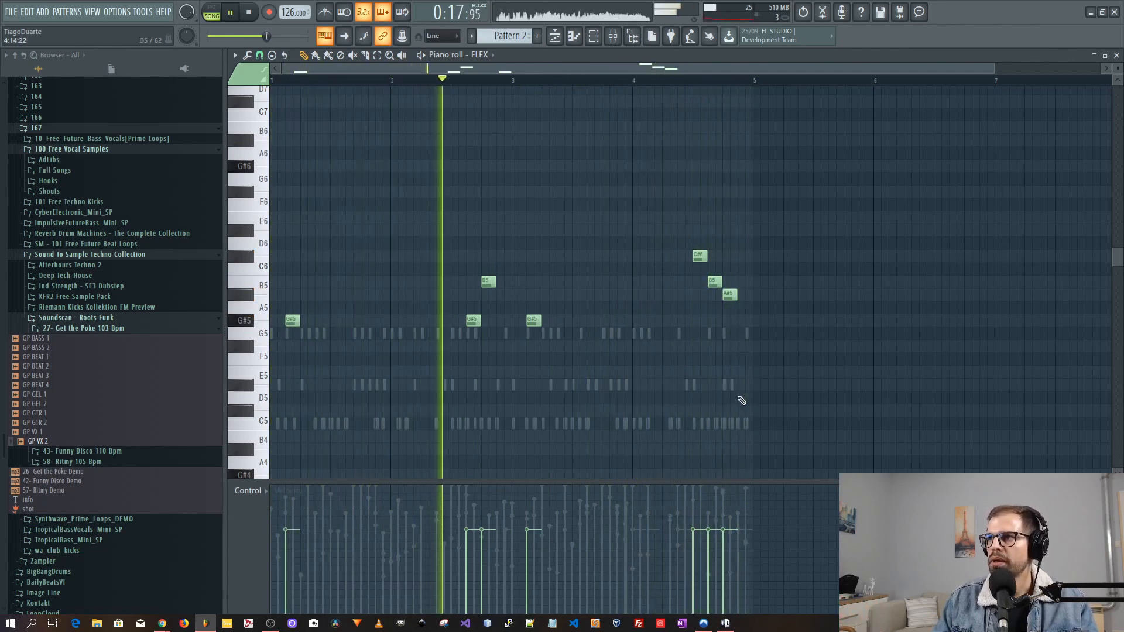
# Add a D#5 note at the very end of bar 4, directly following the A#5 note
pyautogui.scroll(-1, 738, 463)
pyautogui.click(743, 436)
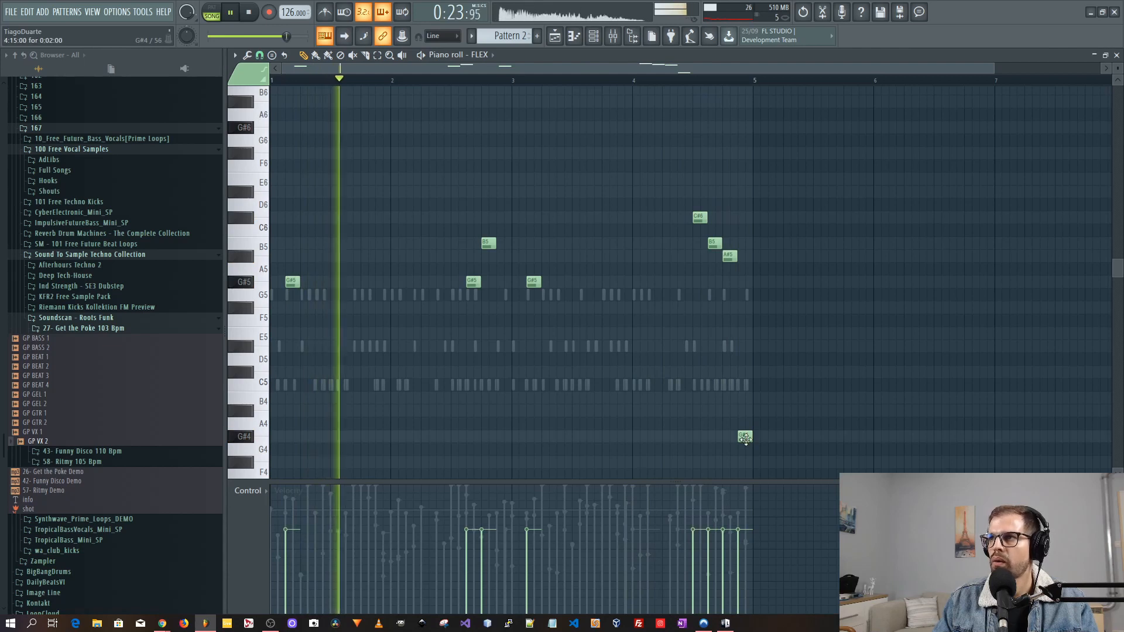
pyautogui.moveTo(745, 439); pyautogui.dragTo(744, 348)
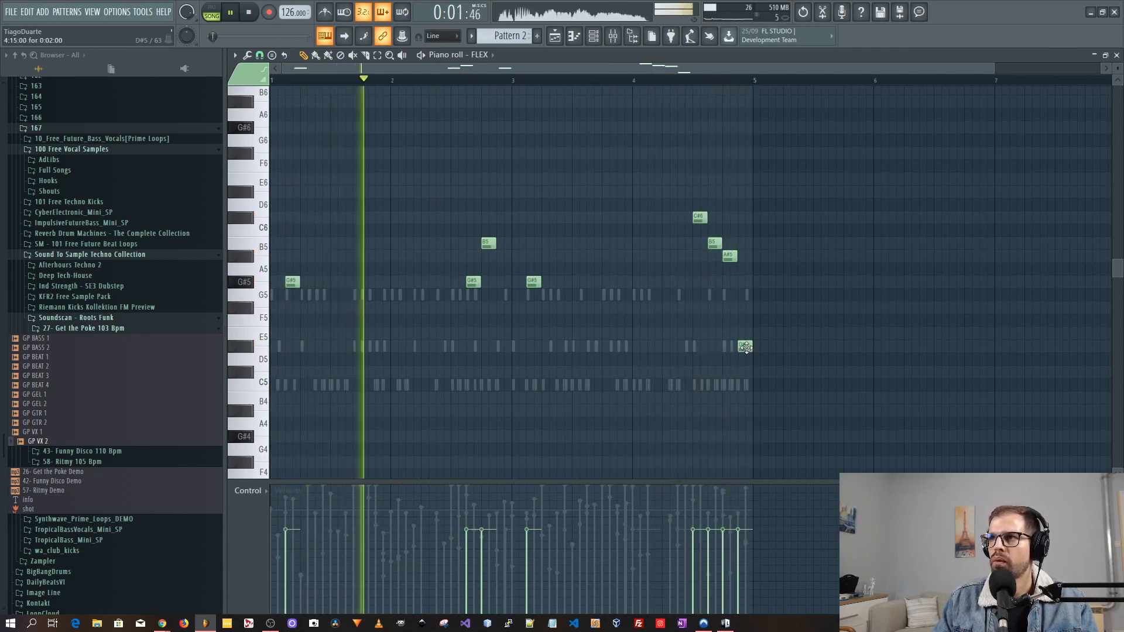
# Lower the velocities of the last three notes in bar 4 (B5, A#5 and D#5) below the other notes
pyautogui.click(744, 596)
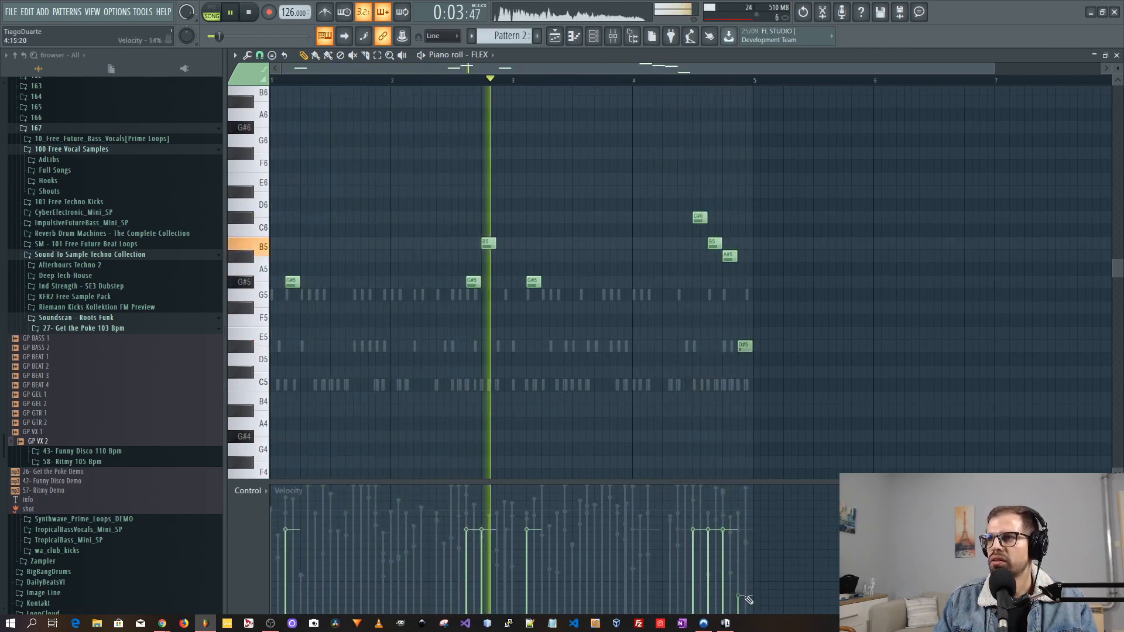
pyautogui.click(714, 579)
pyautogui.click(723, 555)
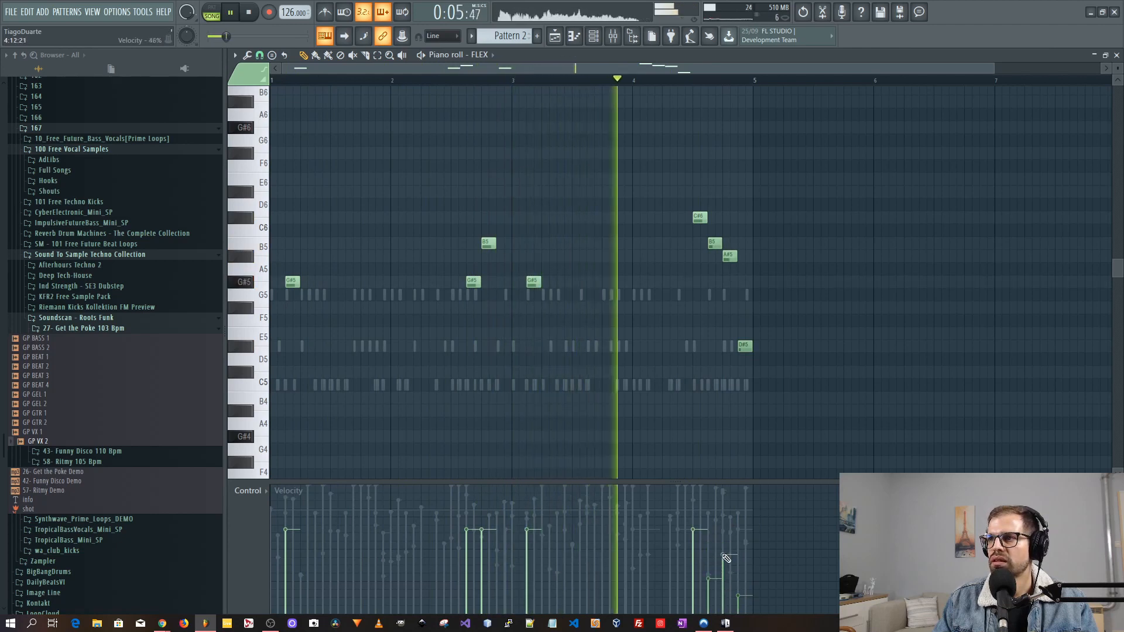
pyautogui.click(723, 583)
pyautogui.click(709, 548)
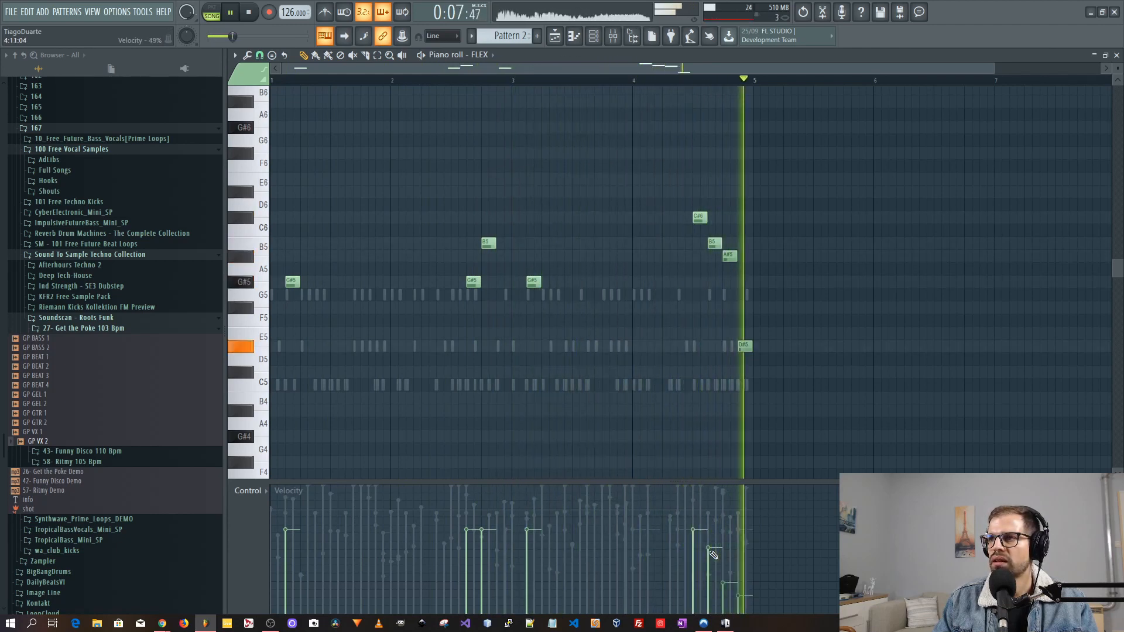
pyautogui.click(709, 552)
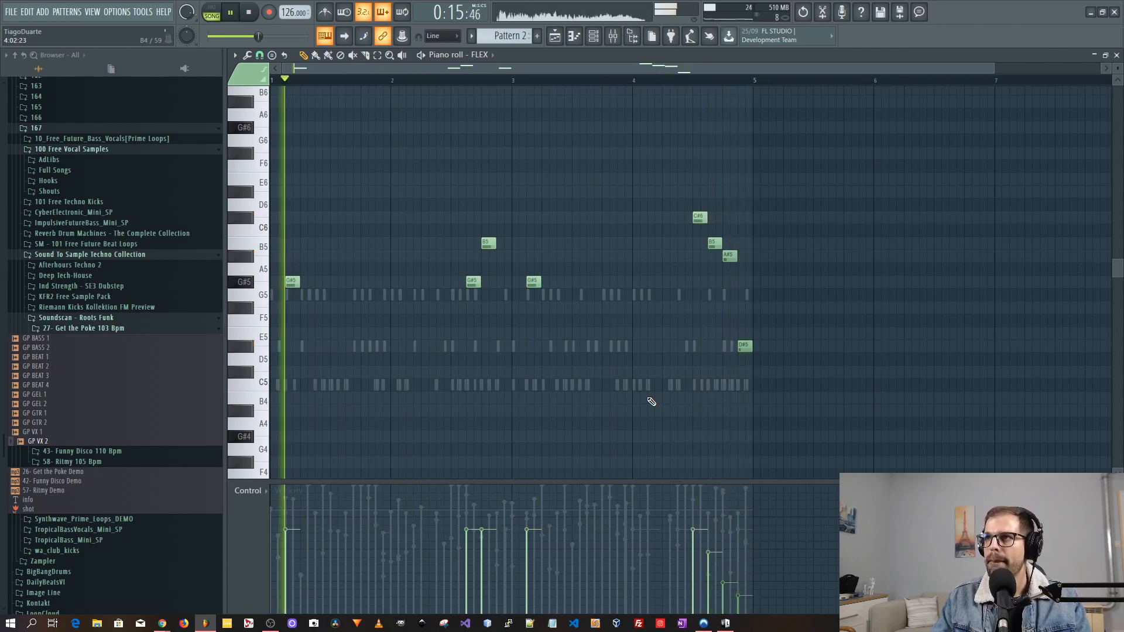
pyautogui.moveTo(739, 561); pyautogui.dragTo(724, 538)
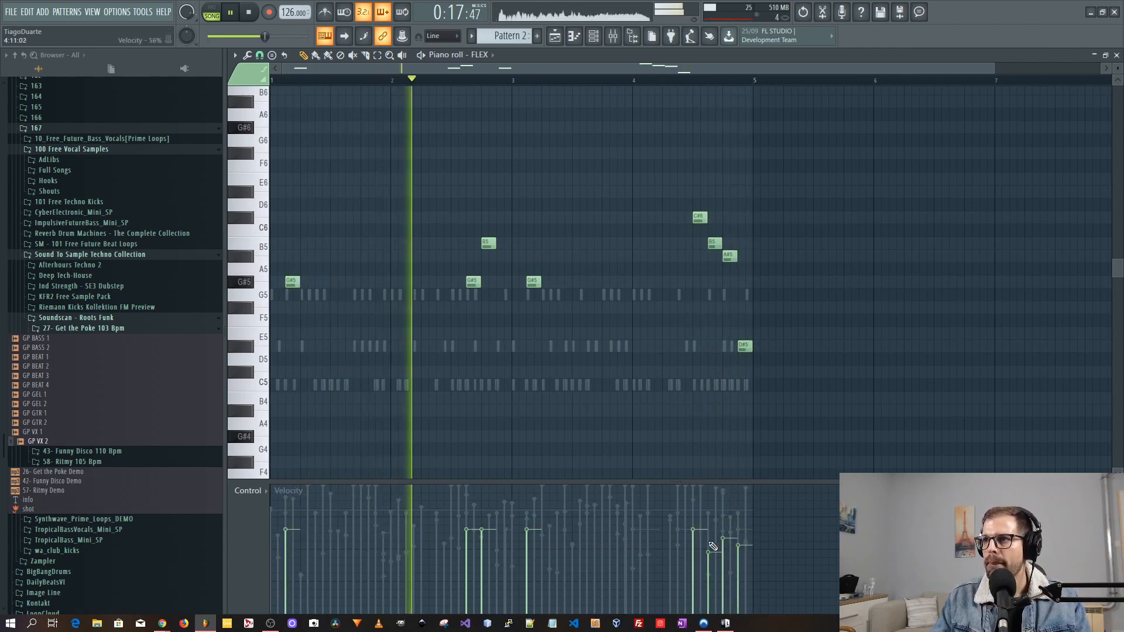
# Leave the piano roll, return to the channel rack and route the FLEX channel to mixer track 10
pyautogui.press('F7')
pyautogui.rightClick(729, 437)
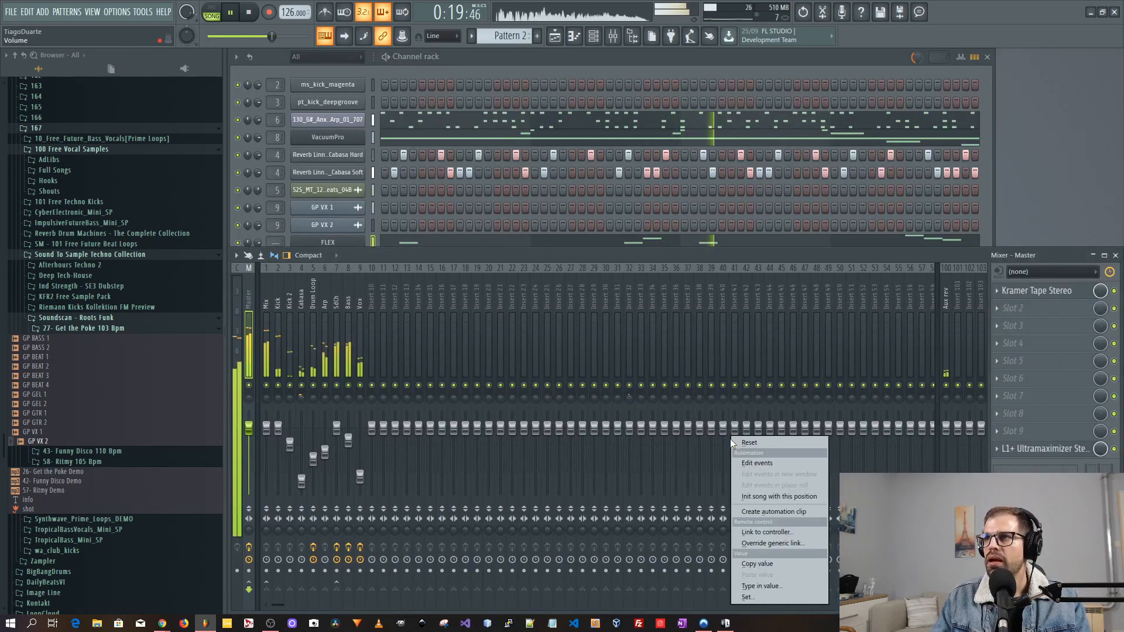
pyautogui.click(439, 233)
pyautogui.click(482, 70)
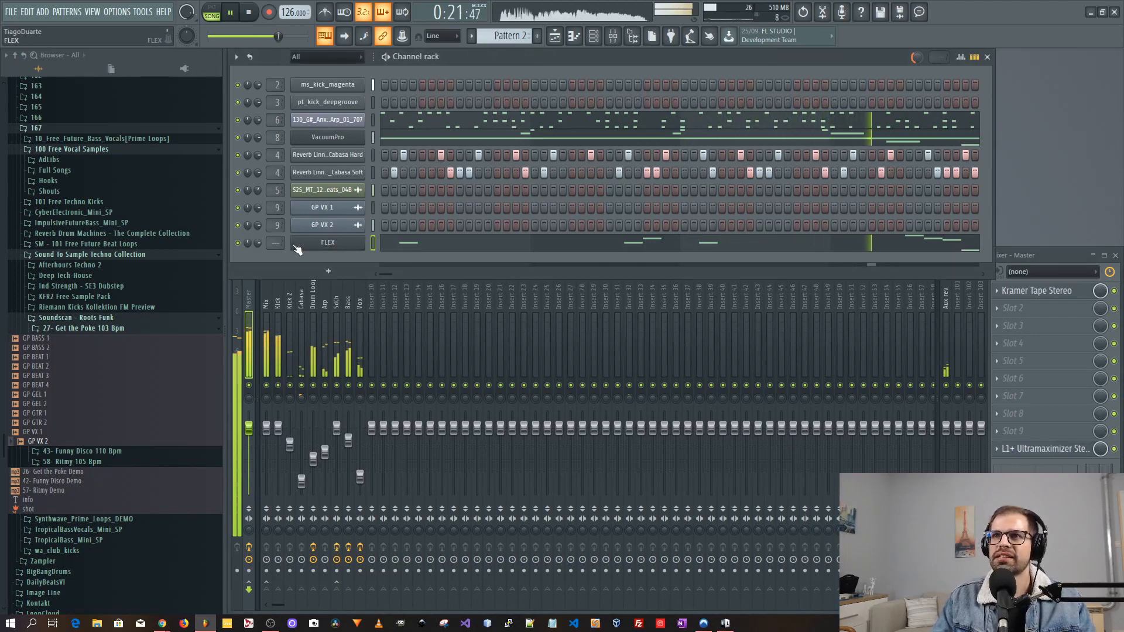
pyautogui.moveTo(275, 242)
pyautogui.mouseDown()
pyautogui.moveTo(275, 232)
pyautogui.moveTo(275, 242)
pyautogui.mouseUp()
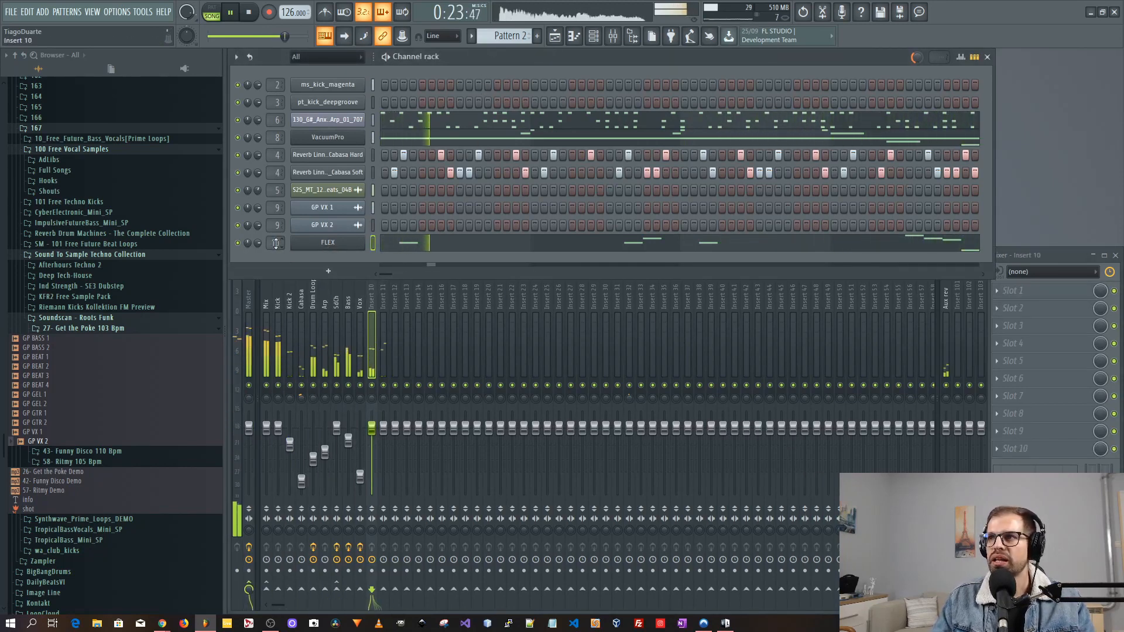
# Open FLEX, set its delay mode to Ping pong and raise the Cutoff macro to 100%
pyautogui.click(327, 242)
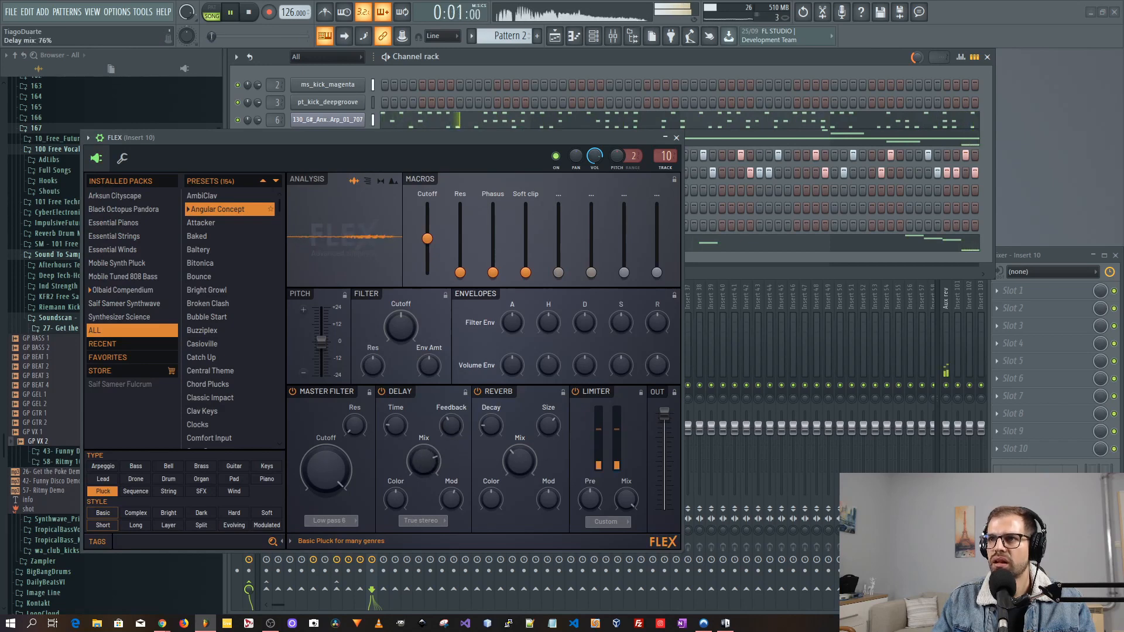
pyautogui.click(427, 524)
pyautogui.click(430, 557)
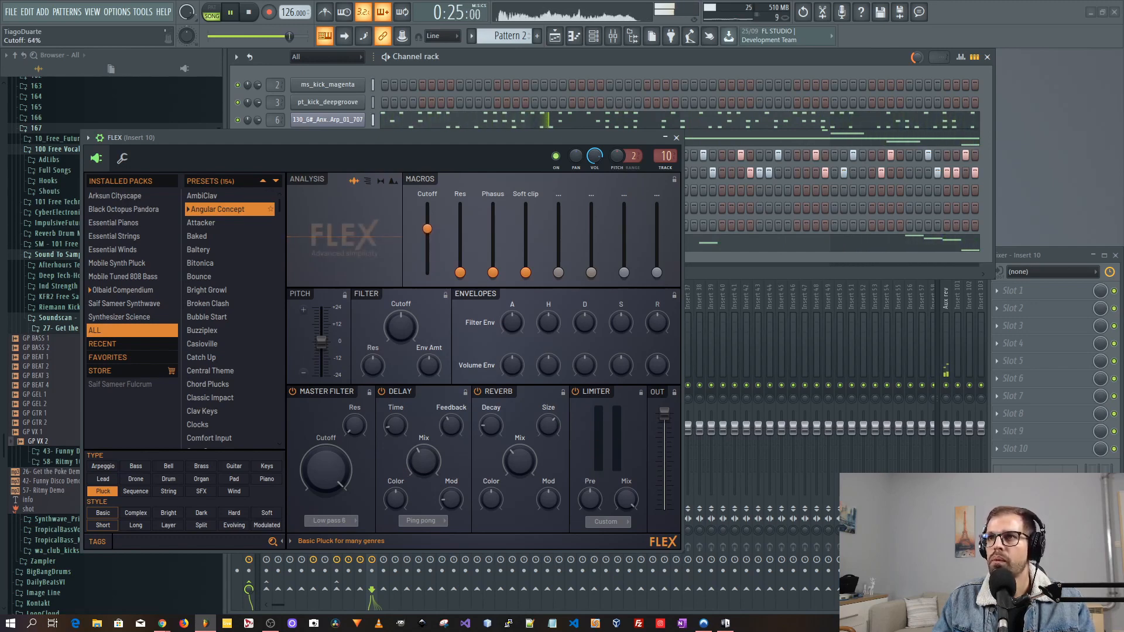
pyautogui.moveTo(427, 224); pyautogui.dragTo(427, 204)
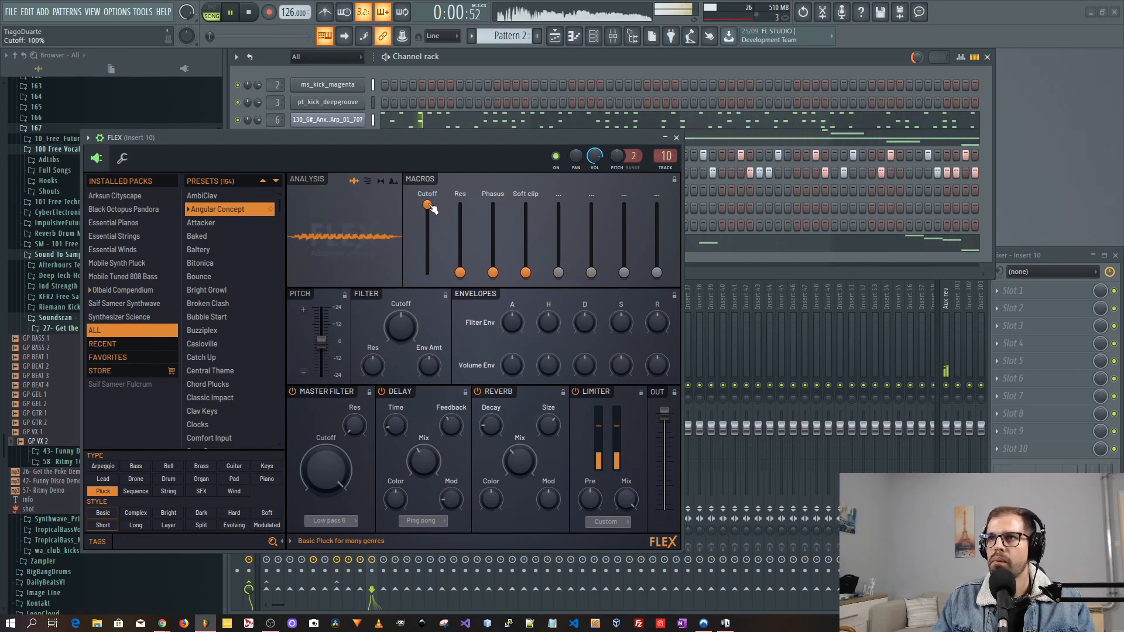
# Show the playlist with a narrower browser, create an automation clip for FLEX's Cutoff macro and close the plugin window
pyautogui.moveTo(500, 136); pyautogui.dragTo(779, 152)
pyautogui.click(555, 36)
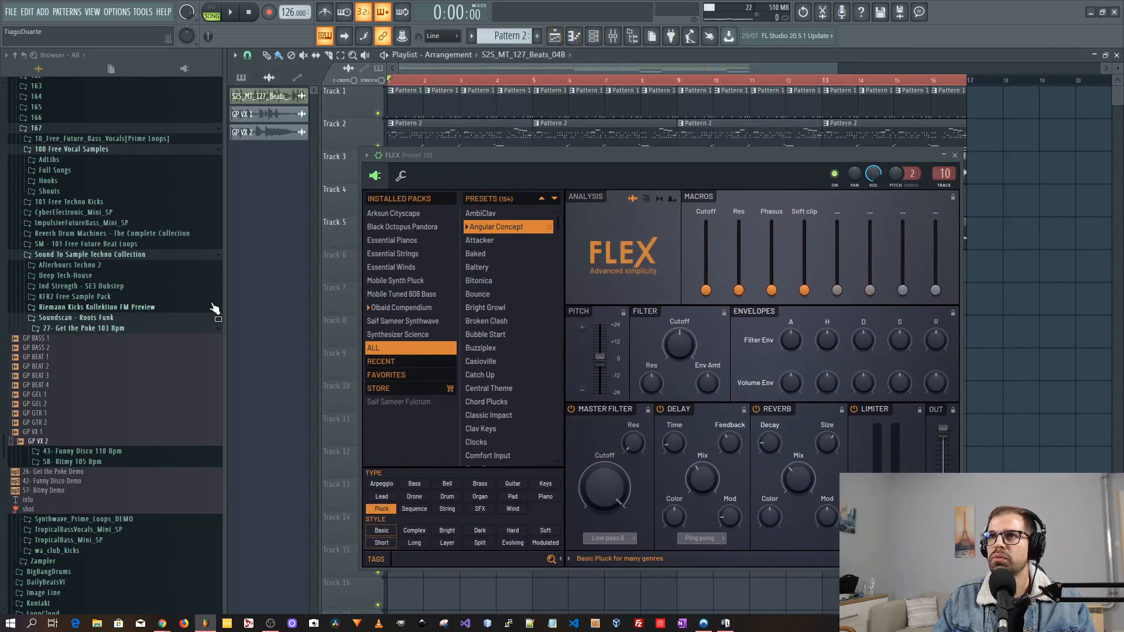
pyautogui.moveTo(224, 303); pyautogui.dragTo(142, 300)
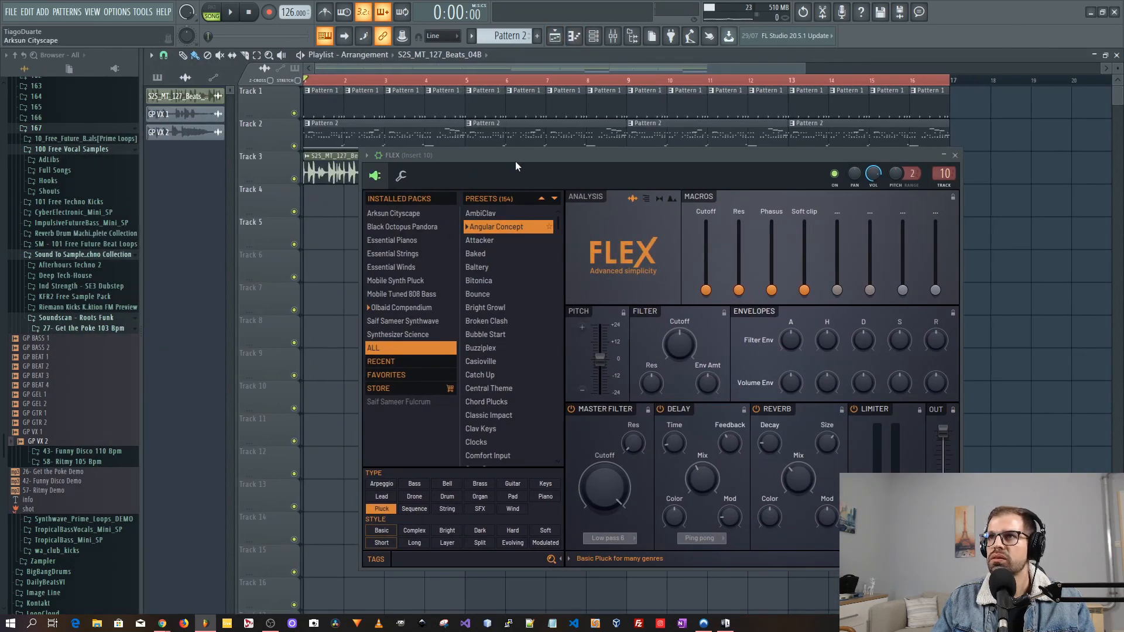
pyautogui.moveTo(515, 163); pyautogui.dragTo(578, 164)
pyautogui.rightClick(769, 293)
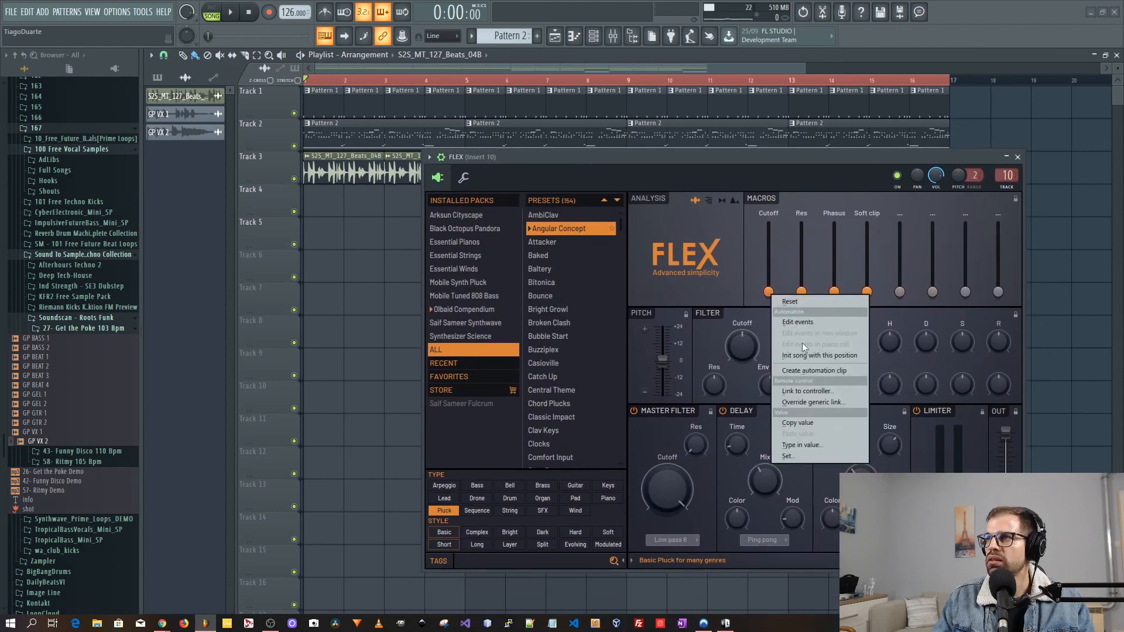
pyautogui.click(825, 370)
pyautogui.click(1017, 157)
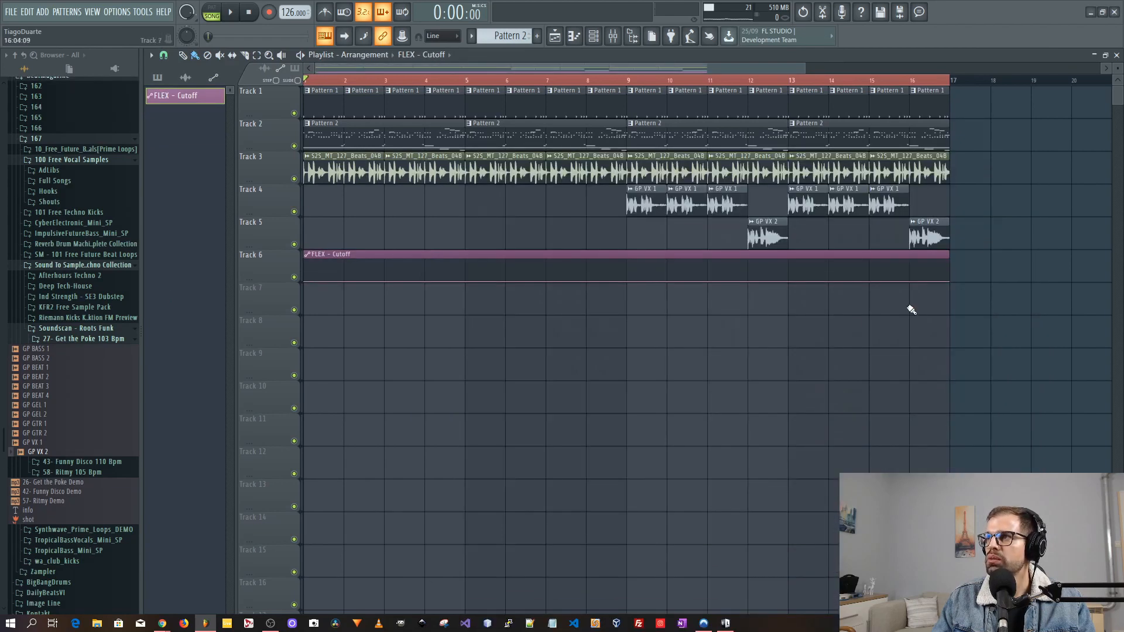
# Raise the FLEX Cutoff clip's end point to the top, bend the ramp into a slow-starting curve and play the song
pyautogui.moveTo(951, 283); pyautogui.dragTo(955, 250)
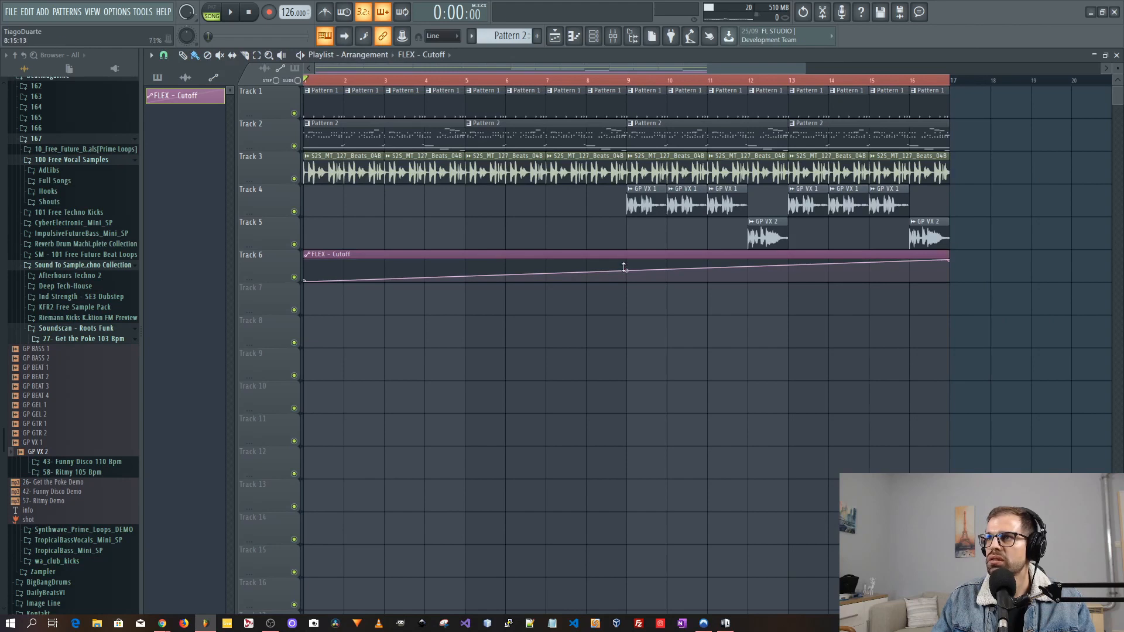
pyautogui.moveTo(626, 272); pyautogui.dragTo(626, 278)
pyautogui.press('space')
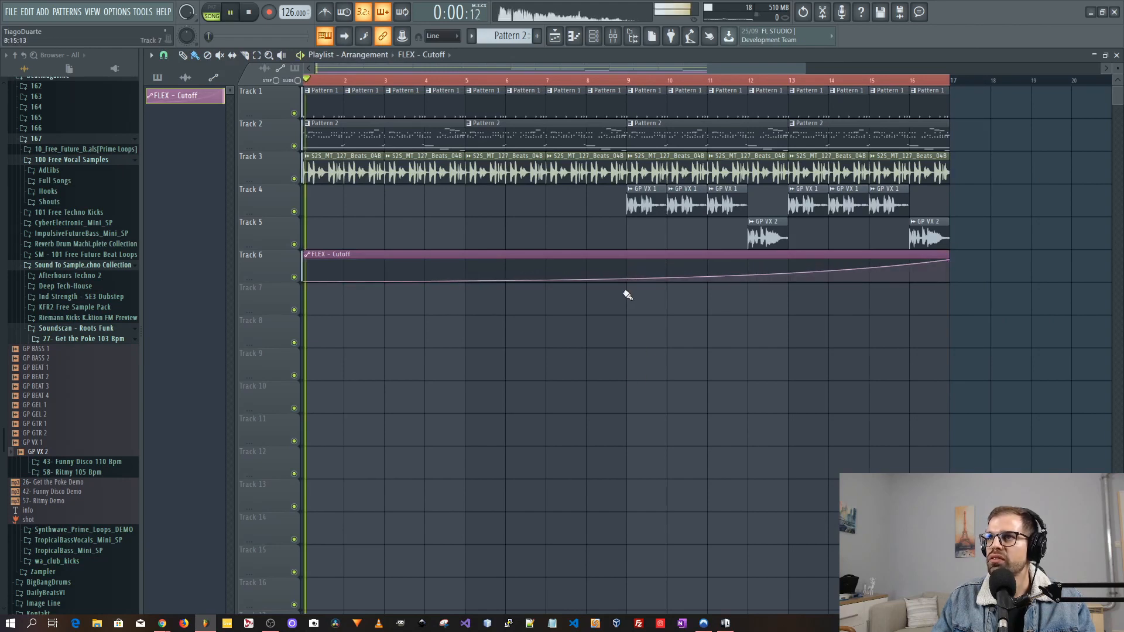
# Select Pattern 2, hide the playlist and rename mixer track 10 as Bell
pyautogui.click(351, 138)
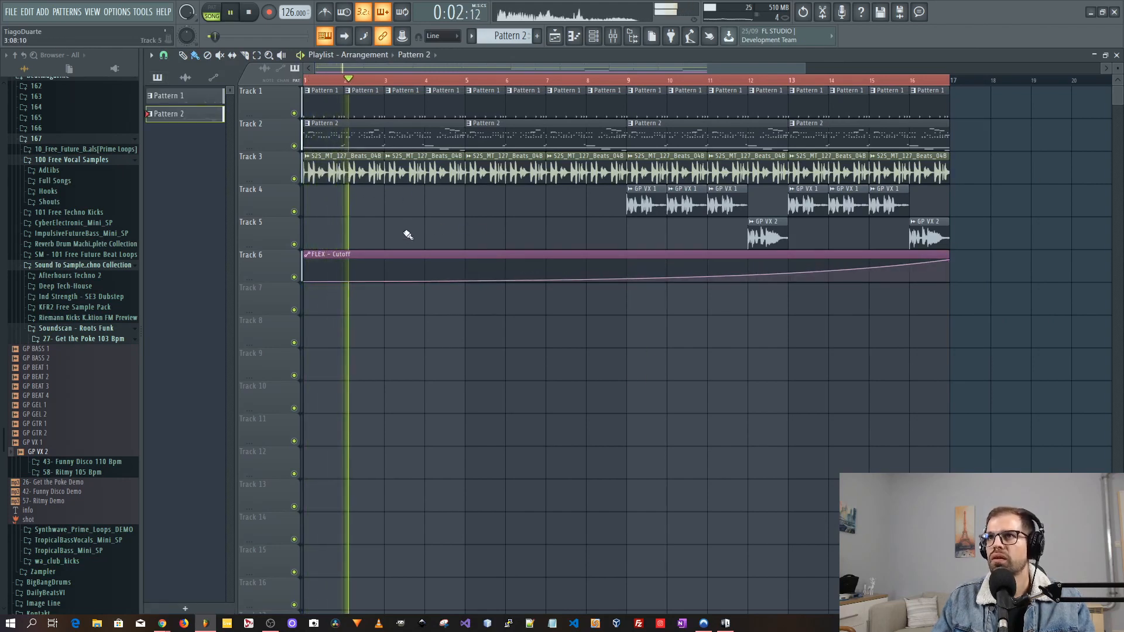
pyautogui.press('F5')
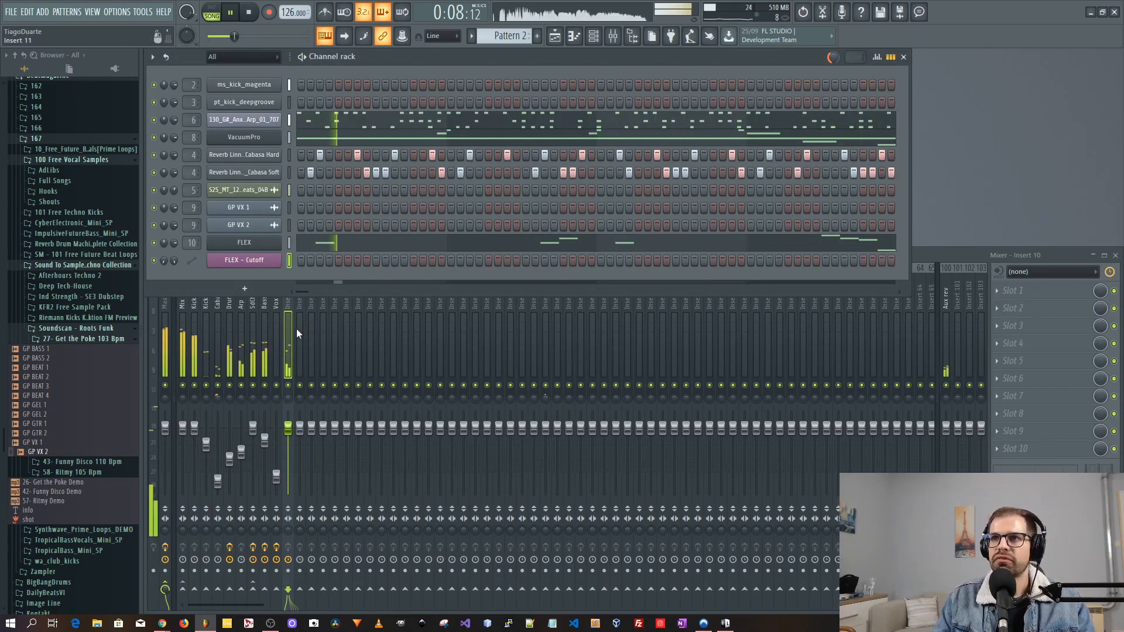
pyautogui.doubleClick(290, 306)
pyautogui.write('Bel')
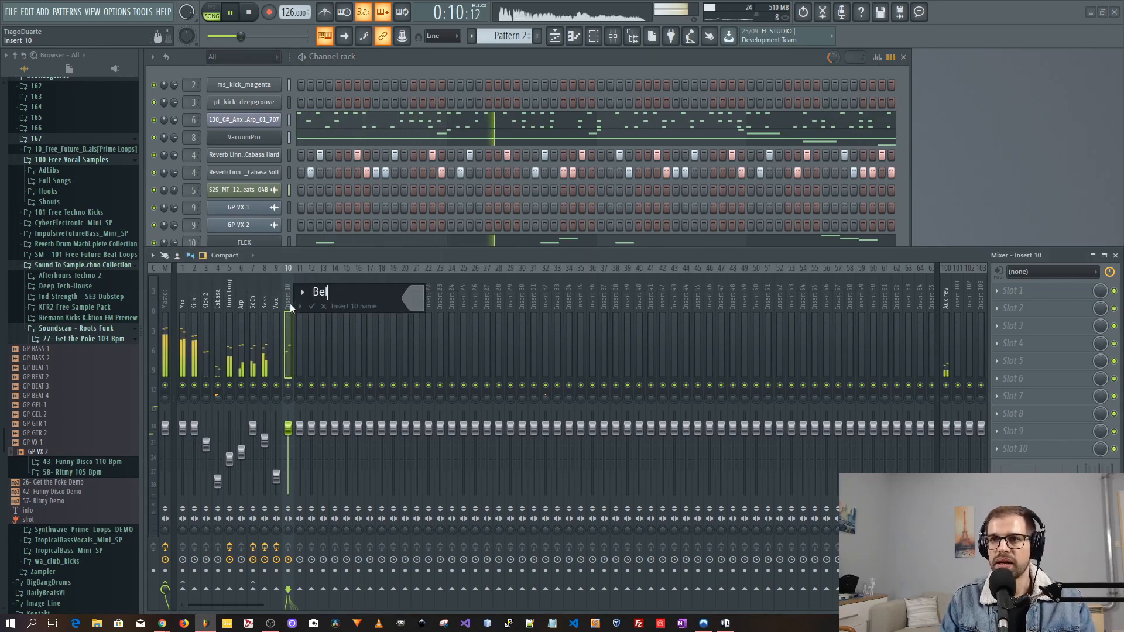
pyautogui.write('l')
pyautogui.press('Return')
# Load Fruity Reeverb 2 into the first effect slot of the Bell mixer track
pyautogui.click(1002, 292)
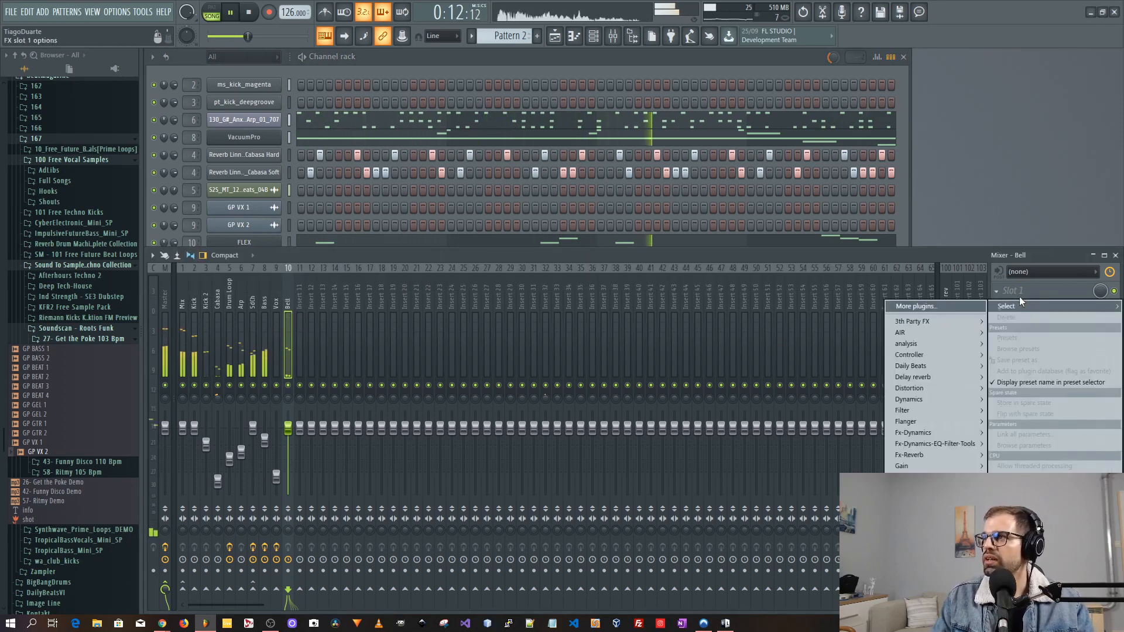
pyautogui.moveTo(926, 379)
pyautogui.click(845, 422)
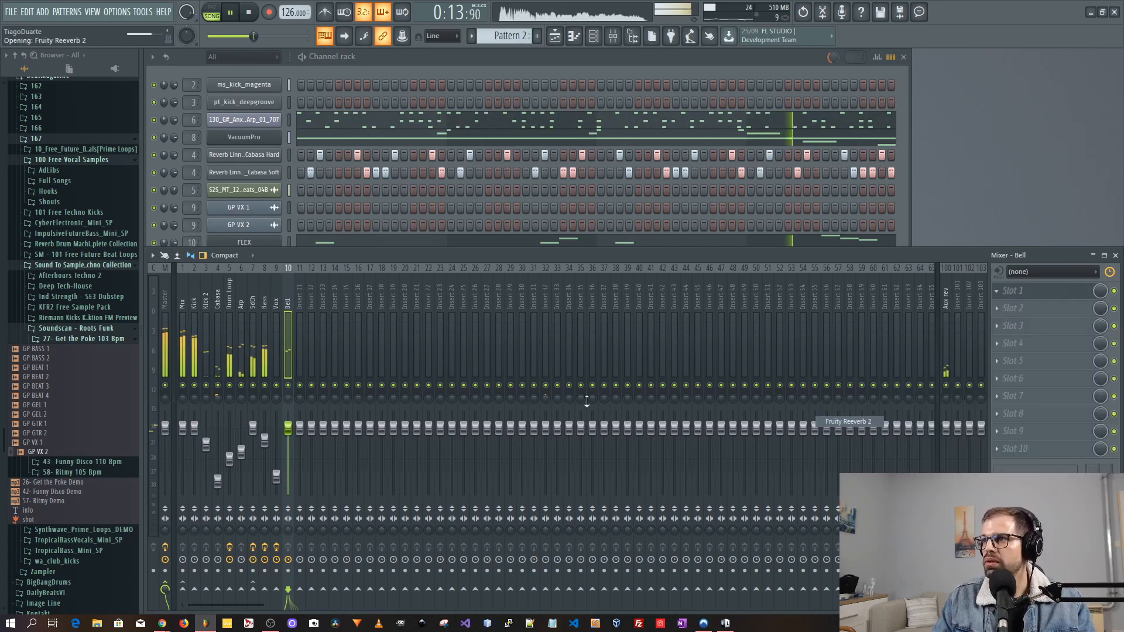
# Set the reverb's decay to 4.6 sec and stereo separation to 52%, raise its wet level and low cut, and close it
pyautogui.moveTo(495, 346); pyautogui.dragTo(495, 345)
pyautogui.moveTo(570, 371); pyautogui.dragTo(568, 364)
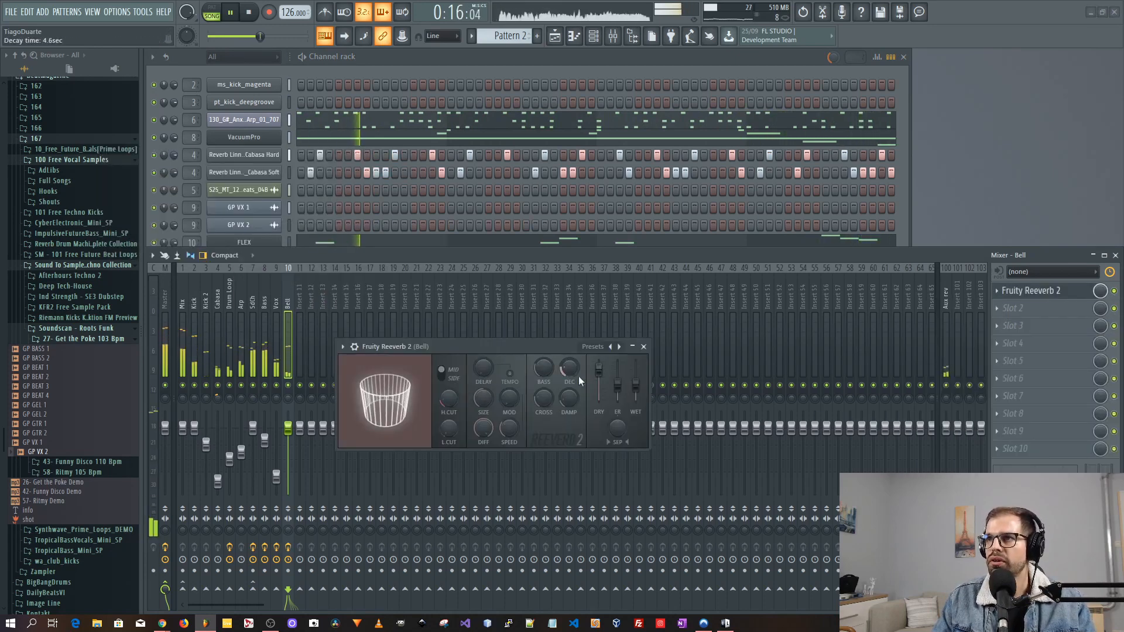
pyautogui.moveTo(636, 385); pyautogui.dragTo(636, 379)
pyautogui.moveTo(449, 429); pyautogui.dragTo(427, 418)
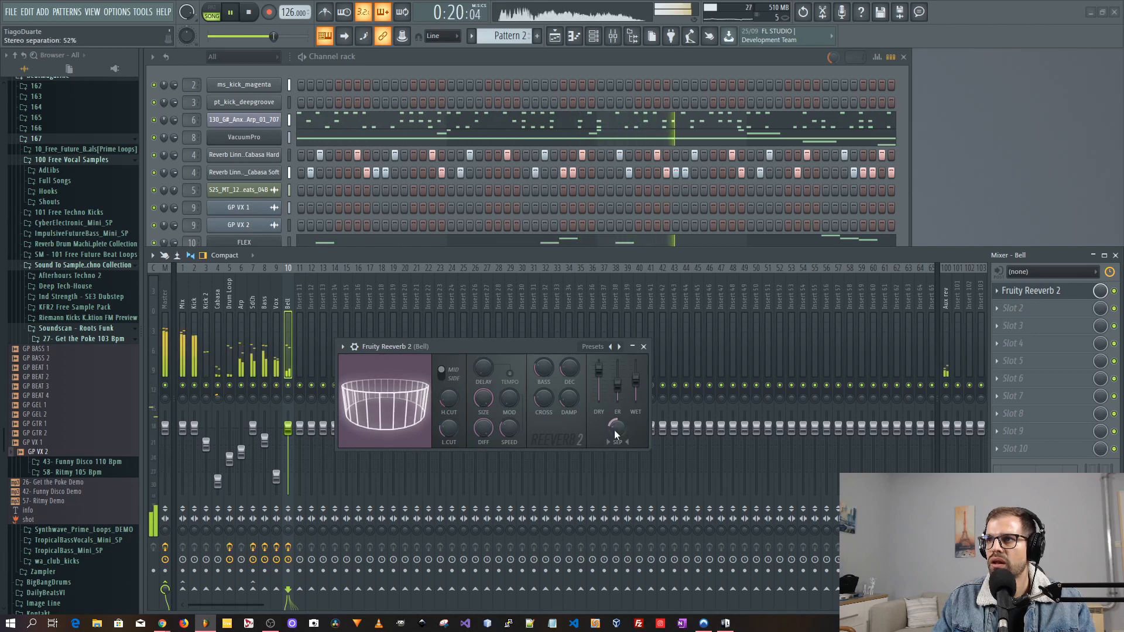
pyautogui.click(644, 346)
# Lower the Bell track's volume fader in two stages while the song plays
pyautogui.moveTo(287, 428); pyautogui.dragTo(287, 444)
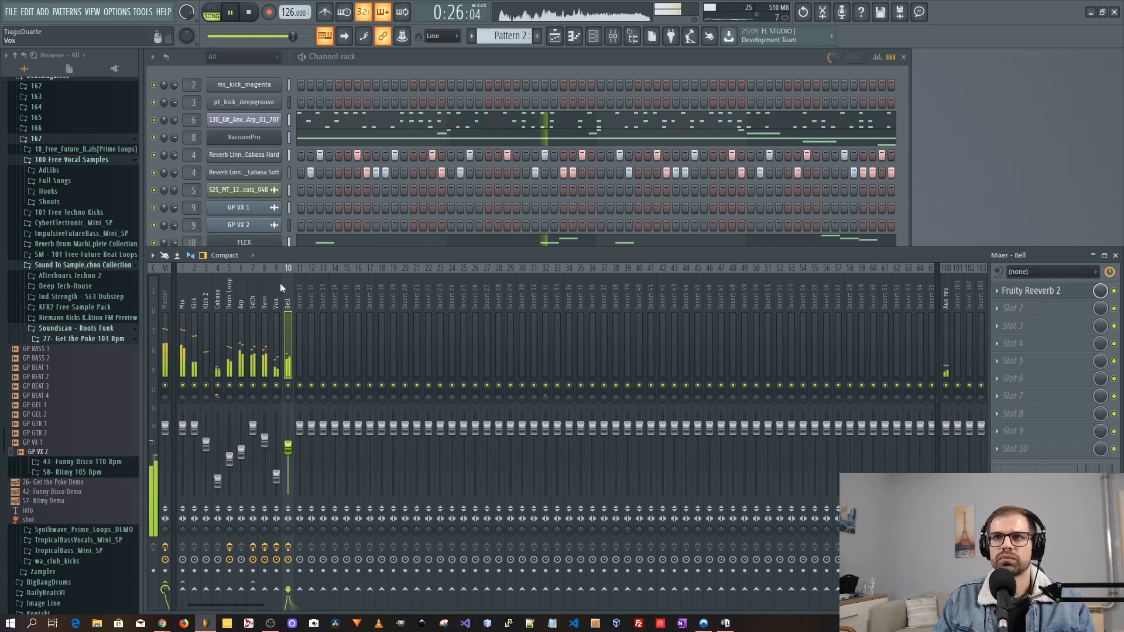
pyautogui.click(393, 61)
pyautogui.moveTo(295, 447); pyautogui.dragTo(293, 462)
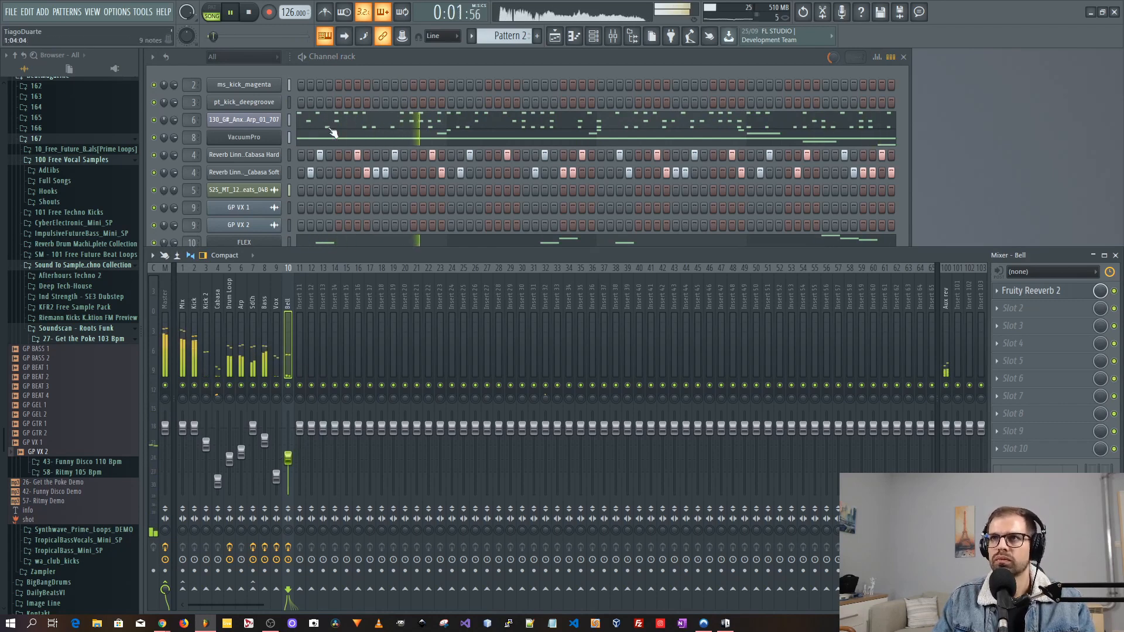
# Return to the channel rack and add a second FLEX instrument channel
pyautogui.click(378, 62)
pyautogui.click(244, 288)
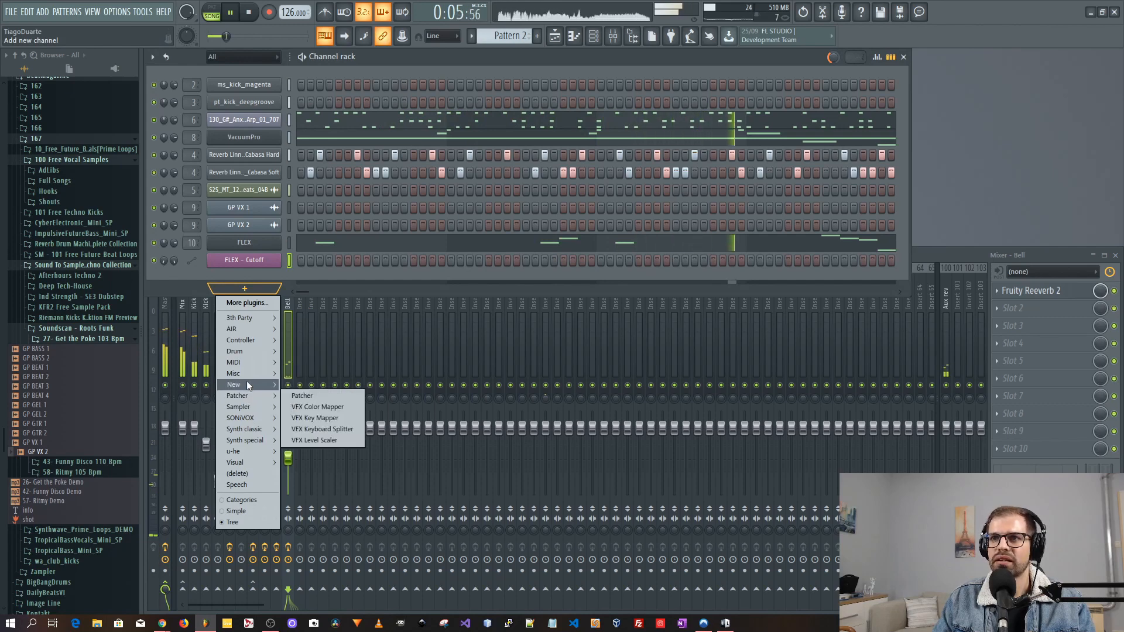
pyautogui.click(300, 384)
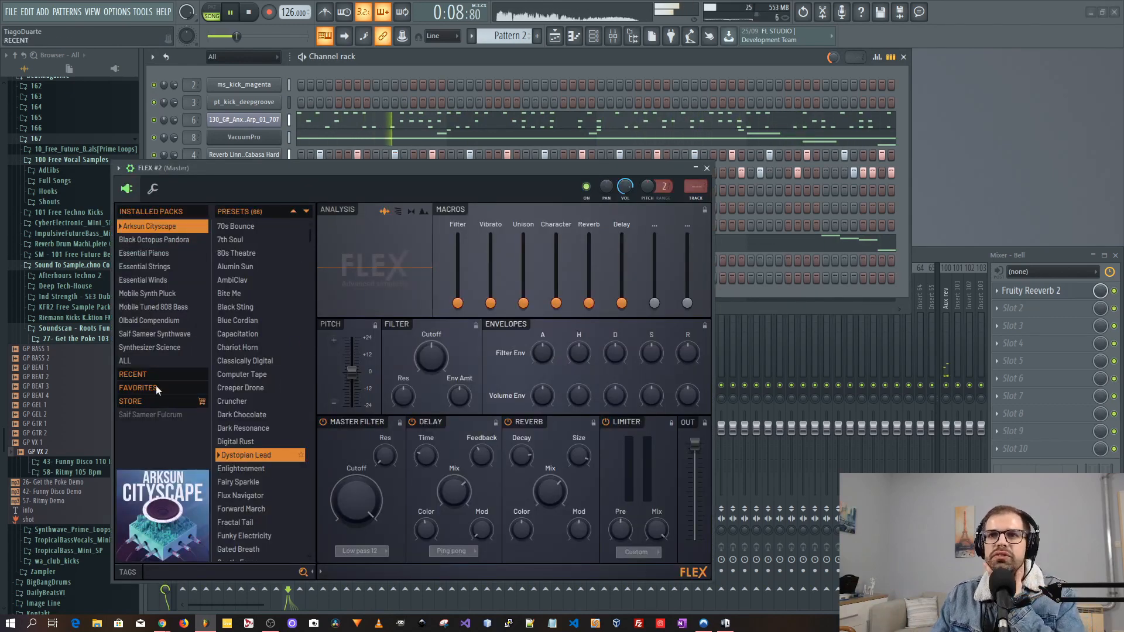
# List the presets of all packs in the new FLEX, show the tags and filter by the SFX type
pyautogui.click(142, 361)
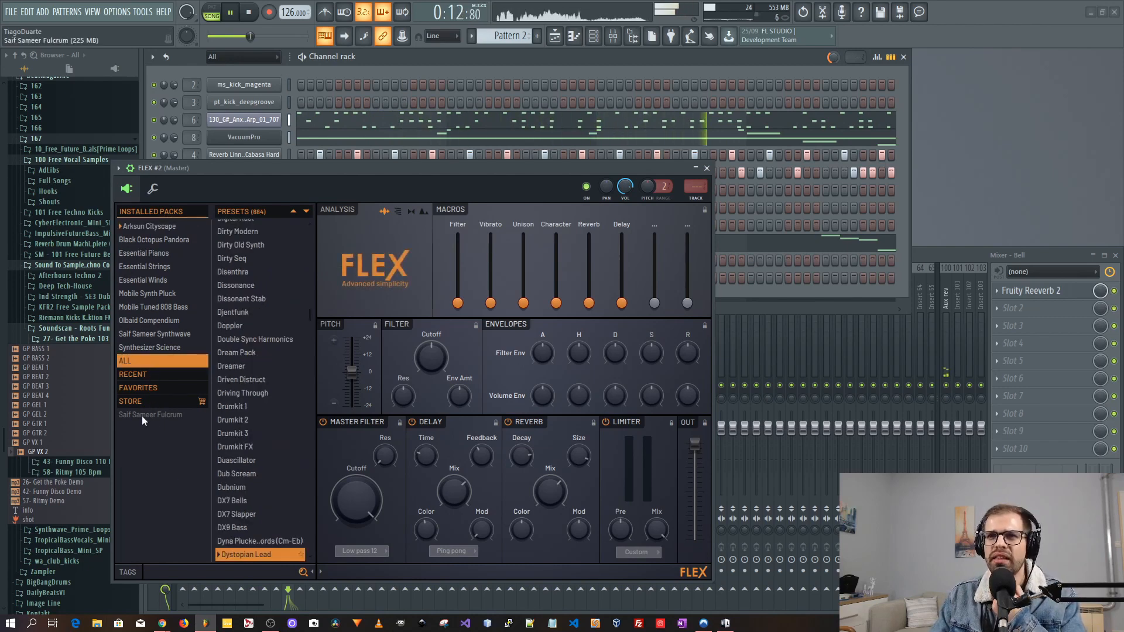
pyautogui.click(158, 415)
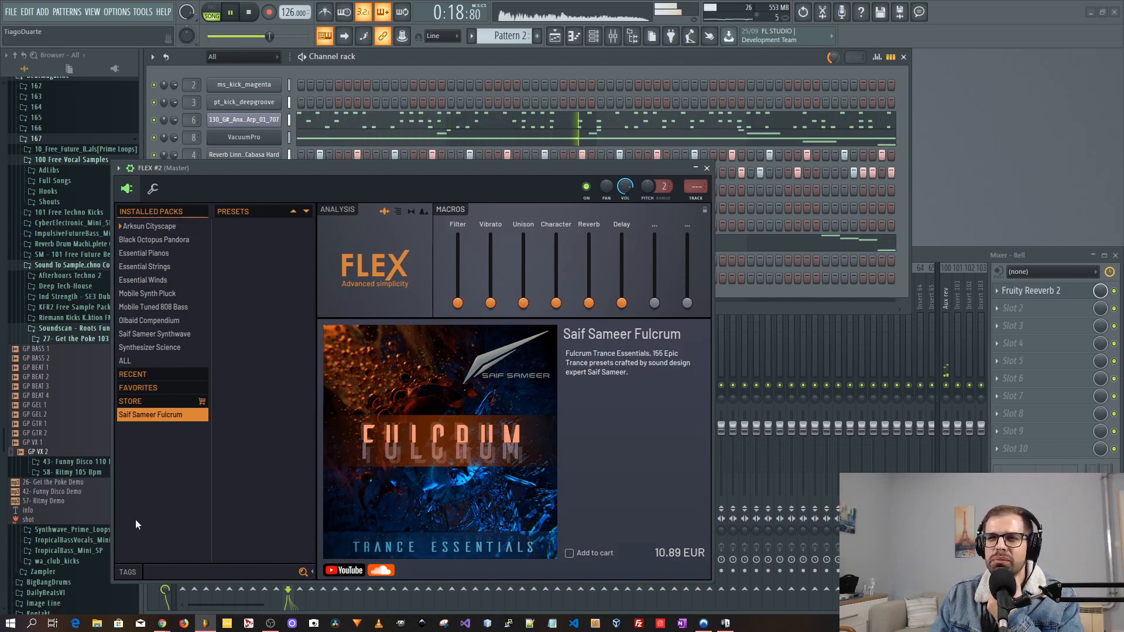
pyautogui.click(129, 361)
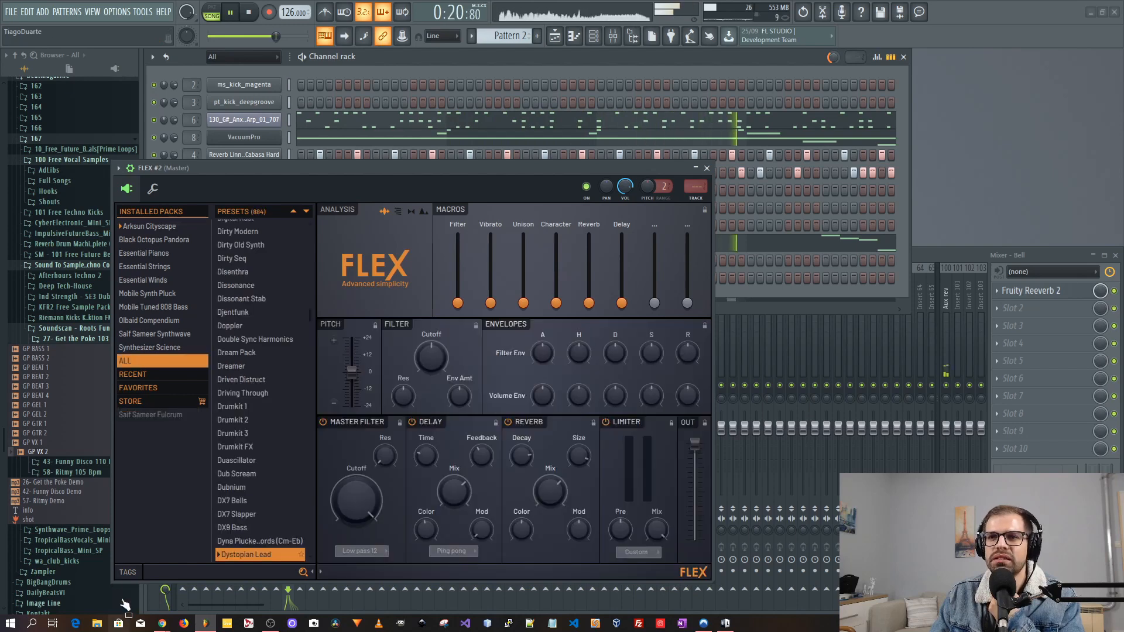
pyautogui.click(156, 560)
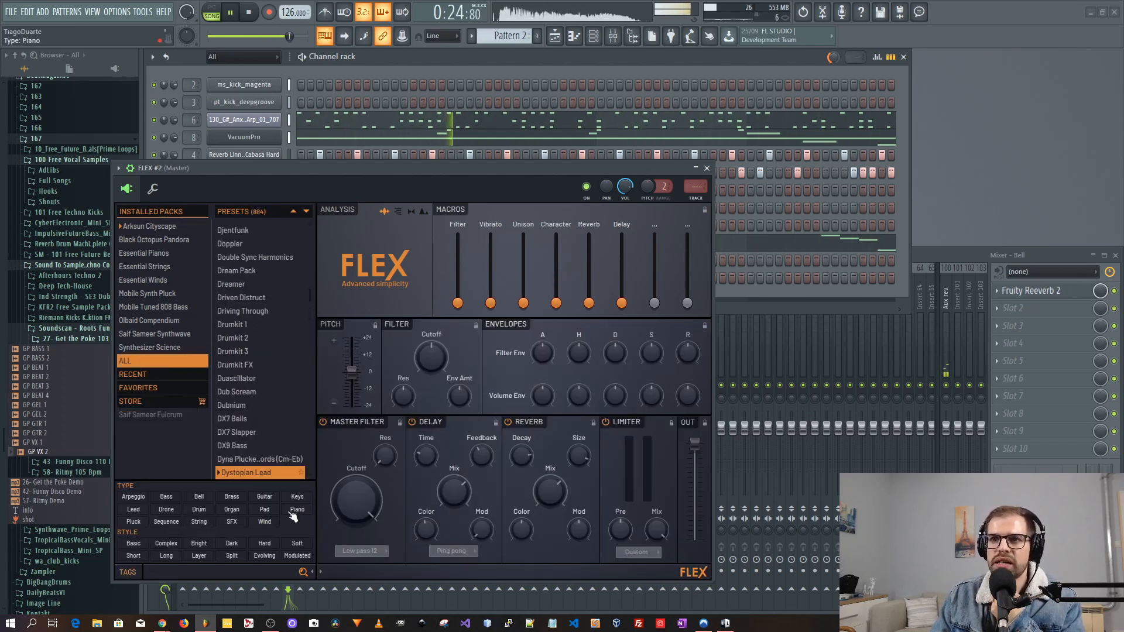
pyautogui.click(231, 521)
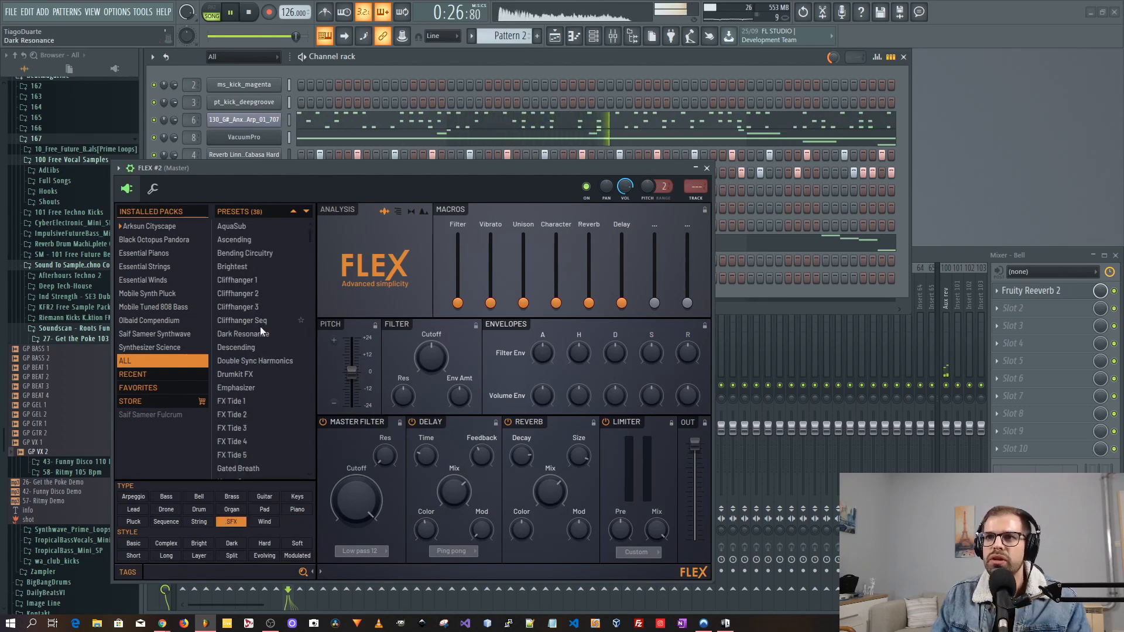
# Audition the first SFX presets one after another, from AquaSub through the Cliffhanger presets to Descending and beyond
pyautogui.click(255, 228)
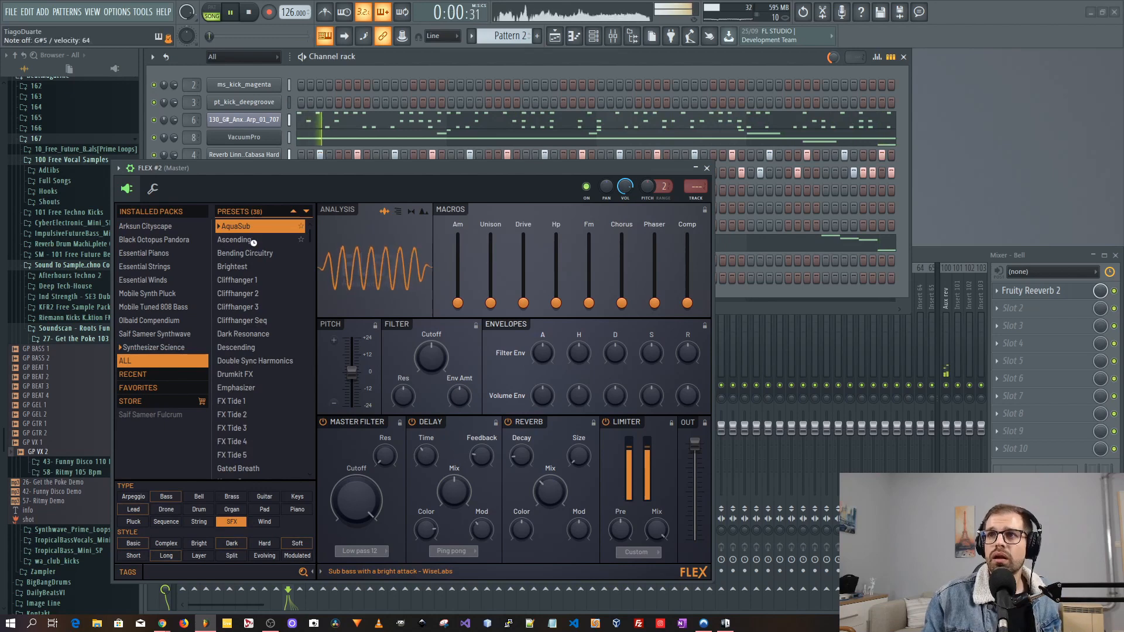
pyautogui.click(262, 253)
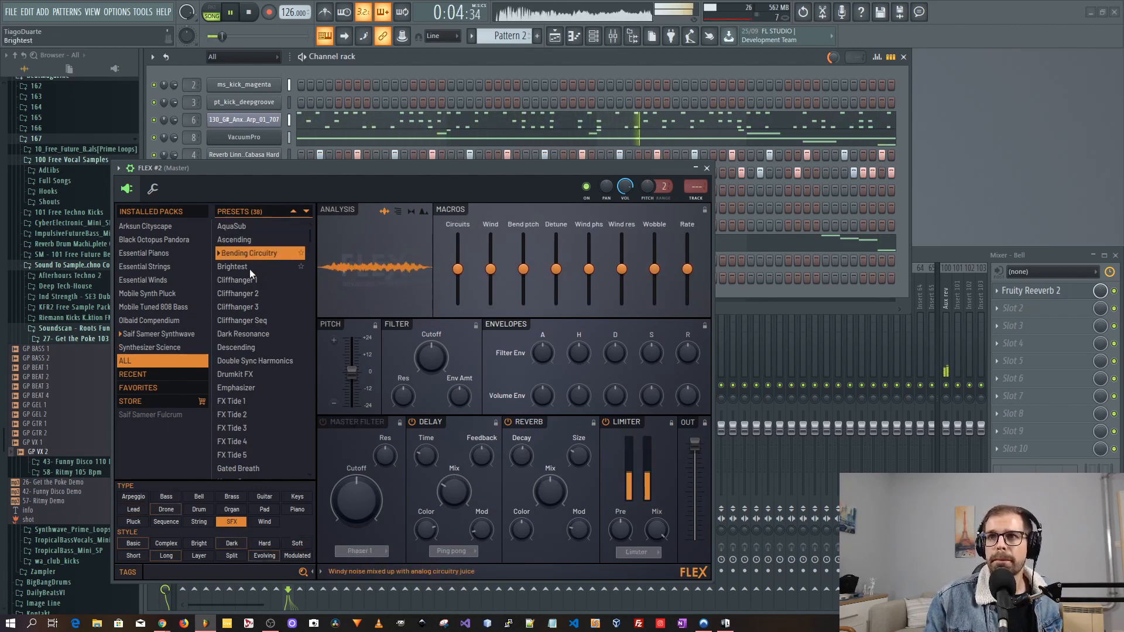
pyautogui.click(250, 267)
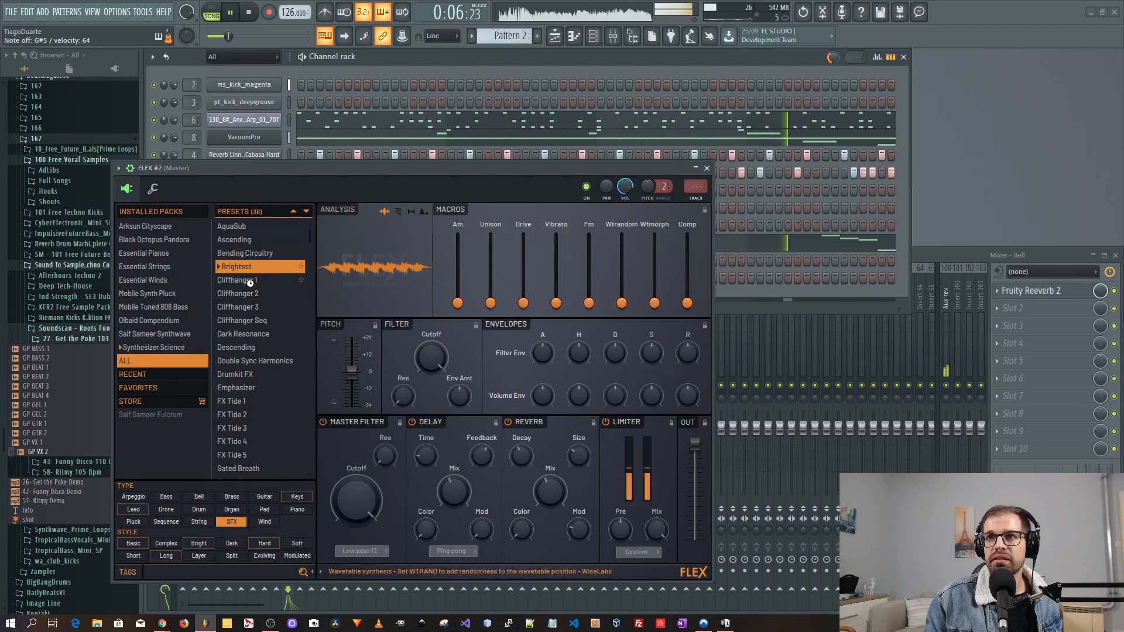
pyautogui.click(250, 283)
pyautogui.click(249, 296)
pyautogui.click(249, 307)
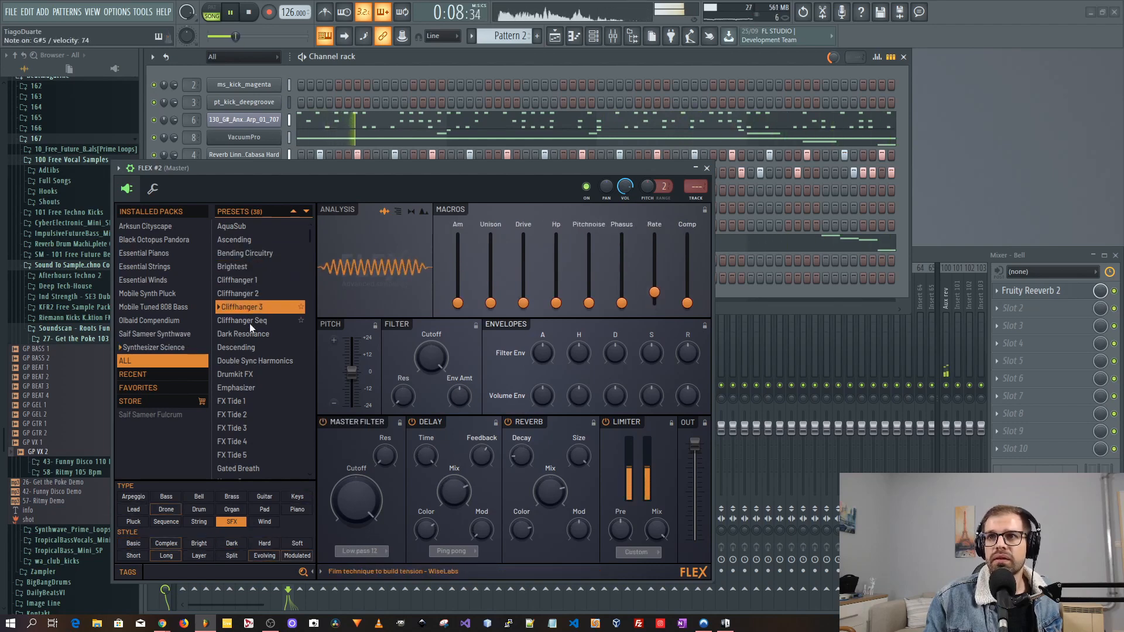
pyautogui.click(249, 323)
pyautogui.click(249, 336)
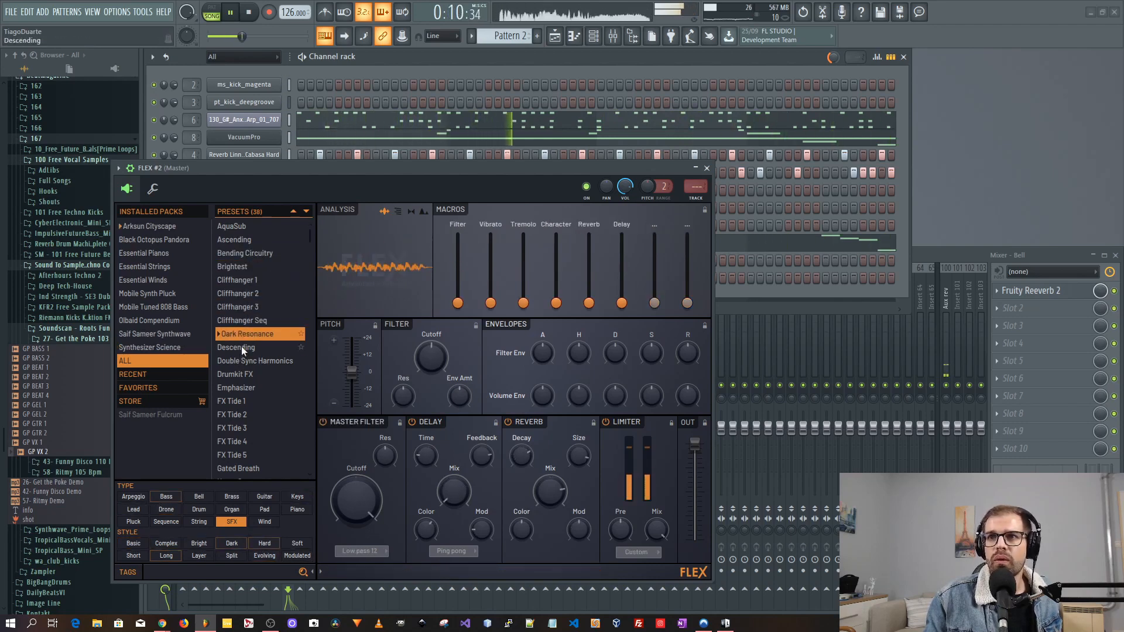
pyautogui.click(242, 346)
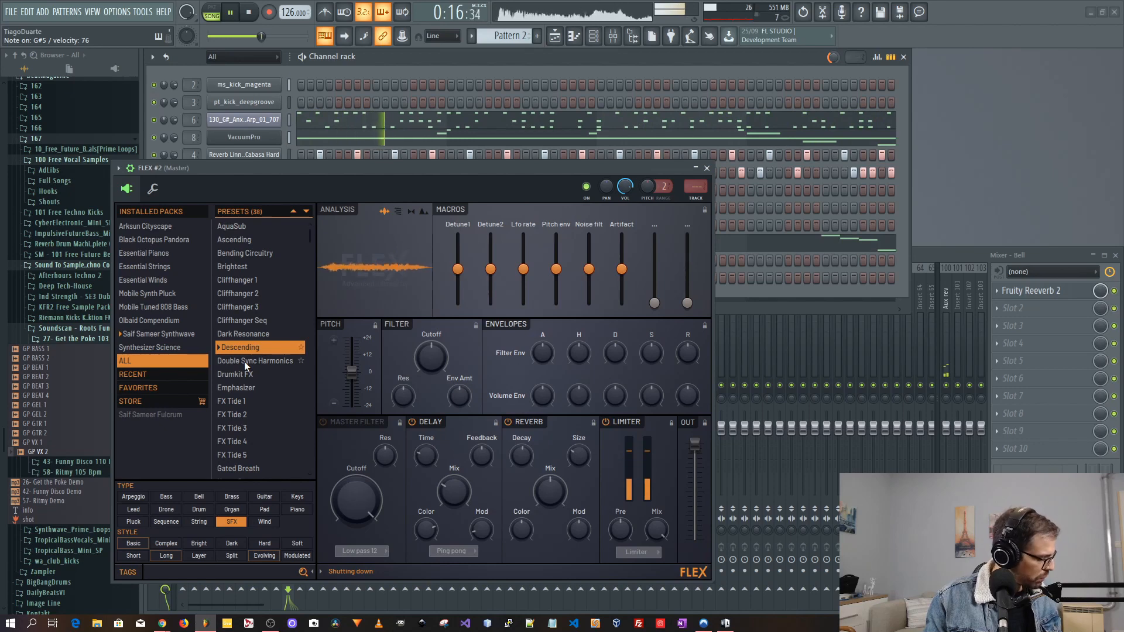
pyautogui.click(244, 361)
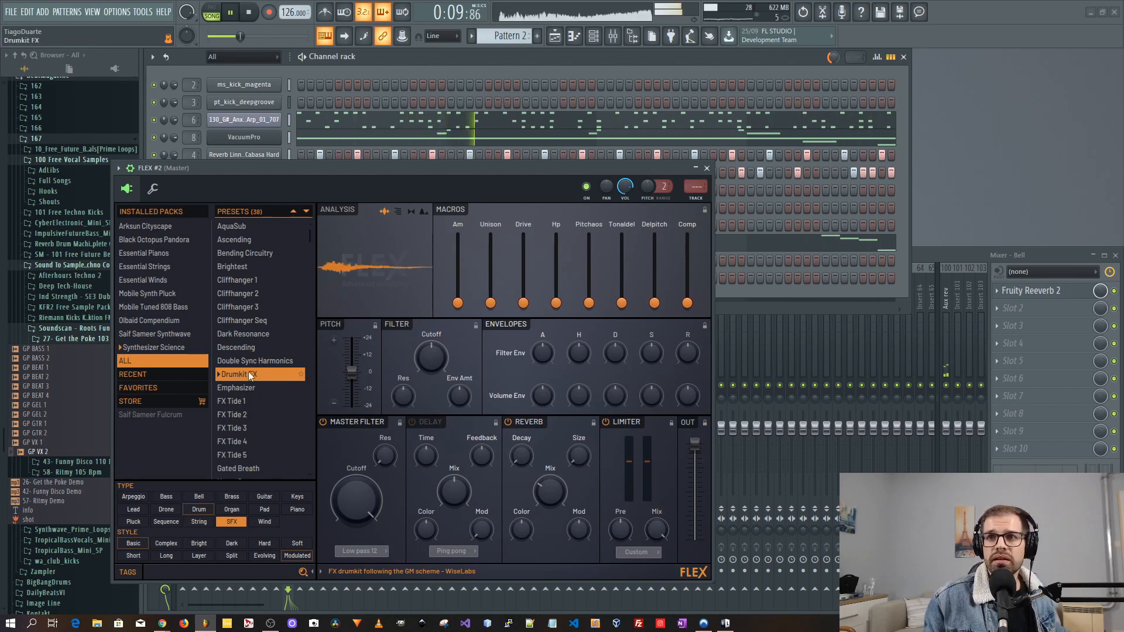
# Audition the SFX presets Emphasizer and FX Tide 1 through FX Tide 4 in the second FLEX
pyautogui.click(252, 388)
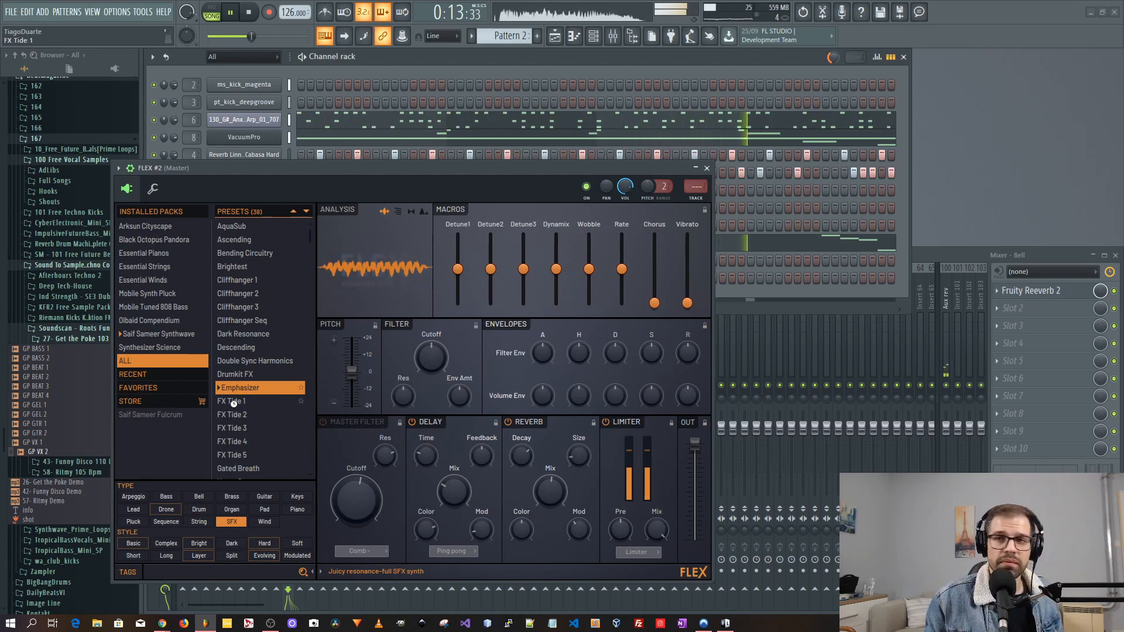
pyautogui.click(233, 402)
pyautogui.click(240, 414)
pyautogui.click(239, 428)
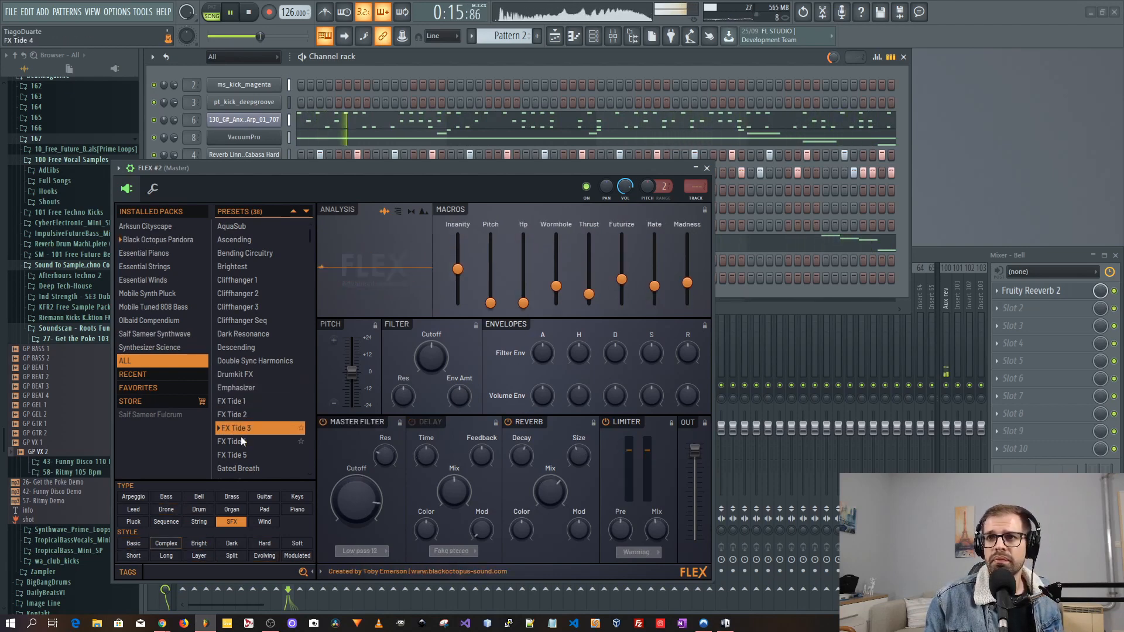
pyautogui.click(244, 438)
pyautogui.scroll(-4, 244, 438)
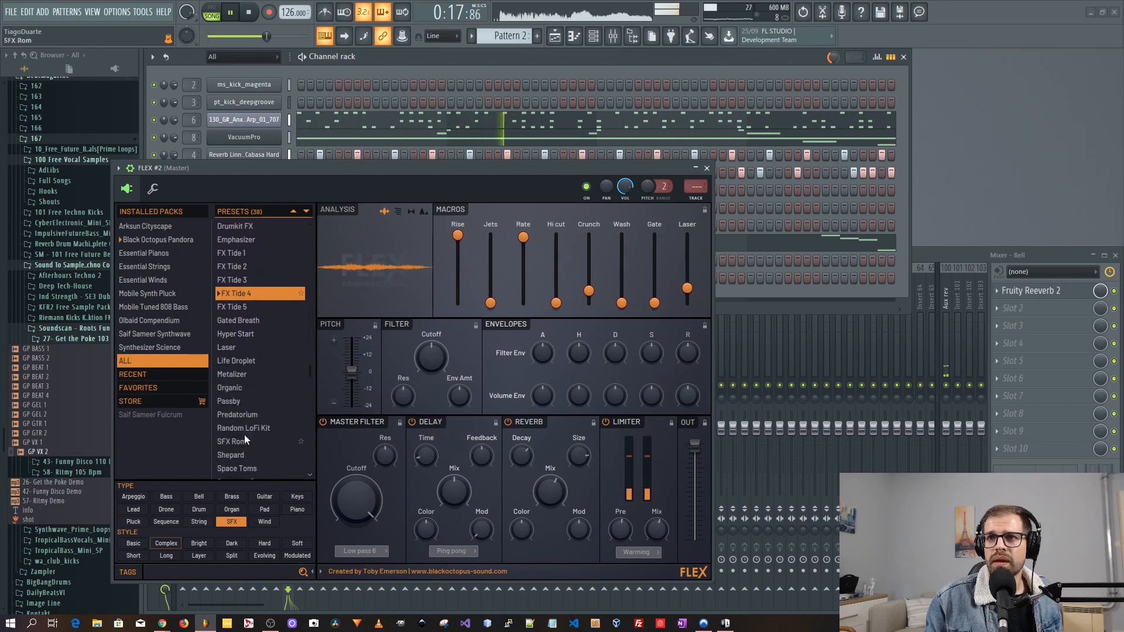
# Load the Hyper Start preset in the second FLEX, look over the remaining presets and close the instrument window
pyautogui.click(241, 333)
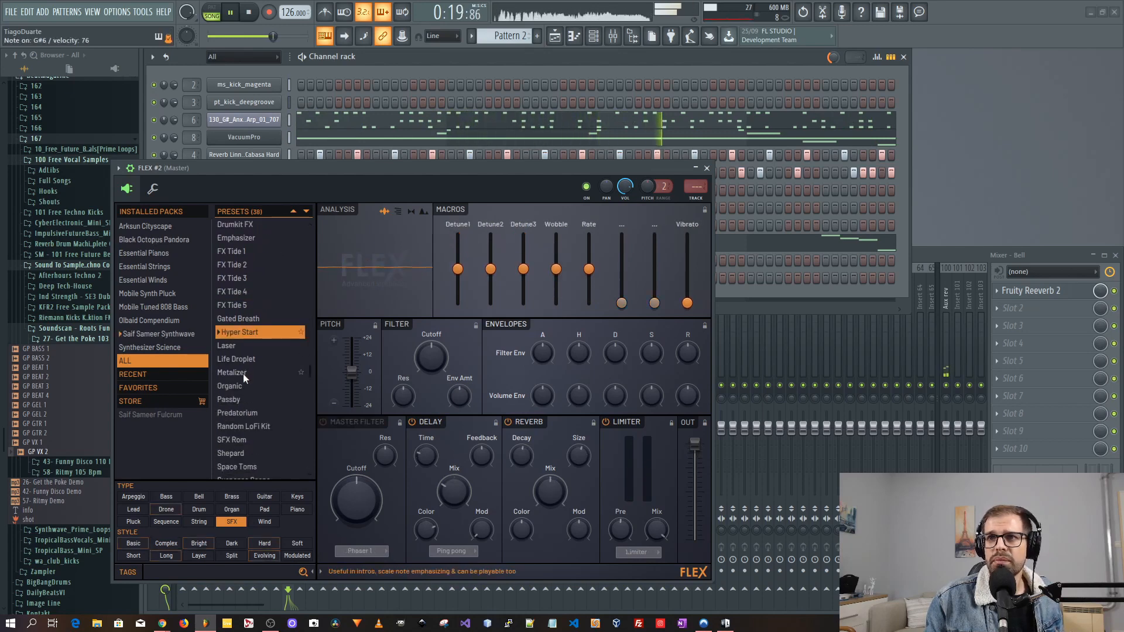
pyautogui.scroll(-1, 243, 377)
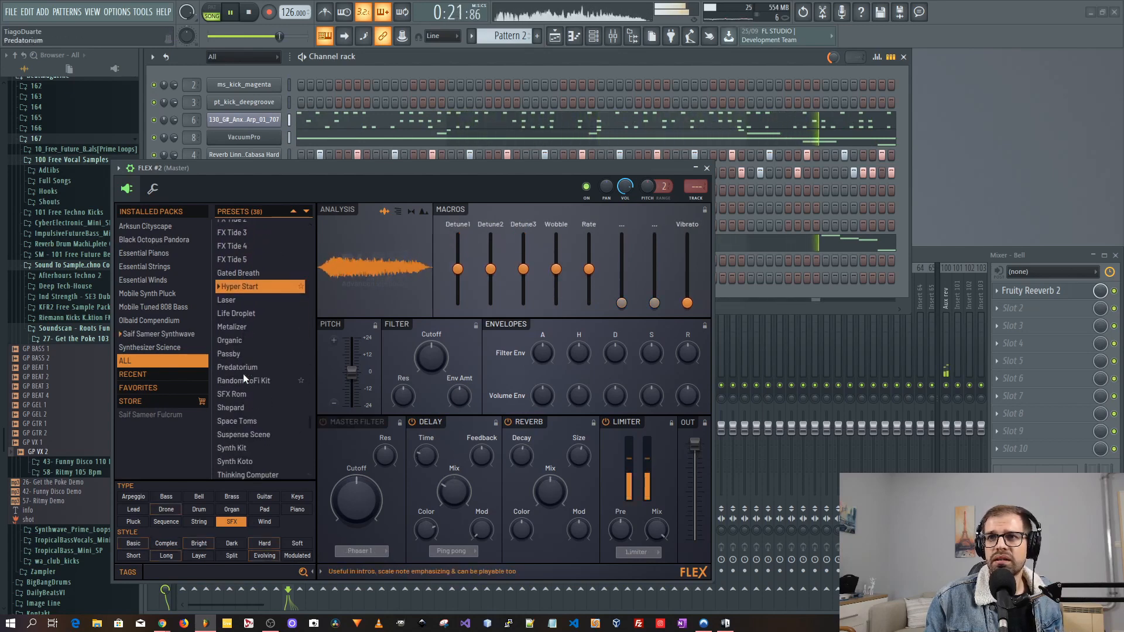
pyautogui.scroll(-1, 244, 376)
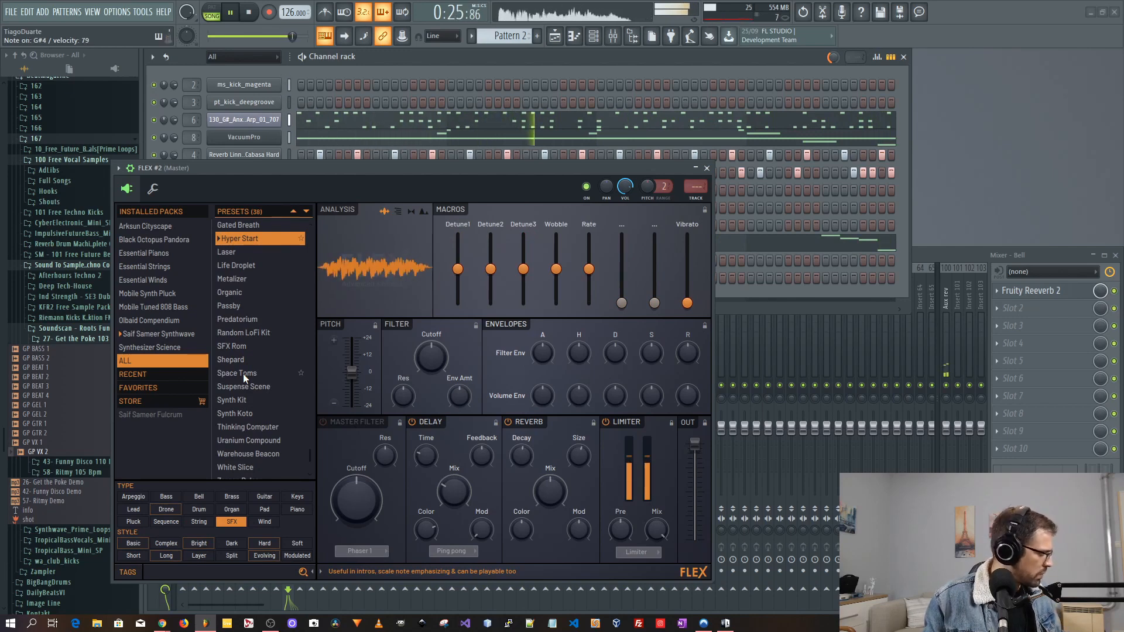
pyautogui.click(707, 168)
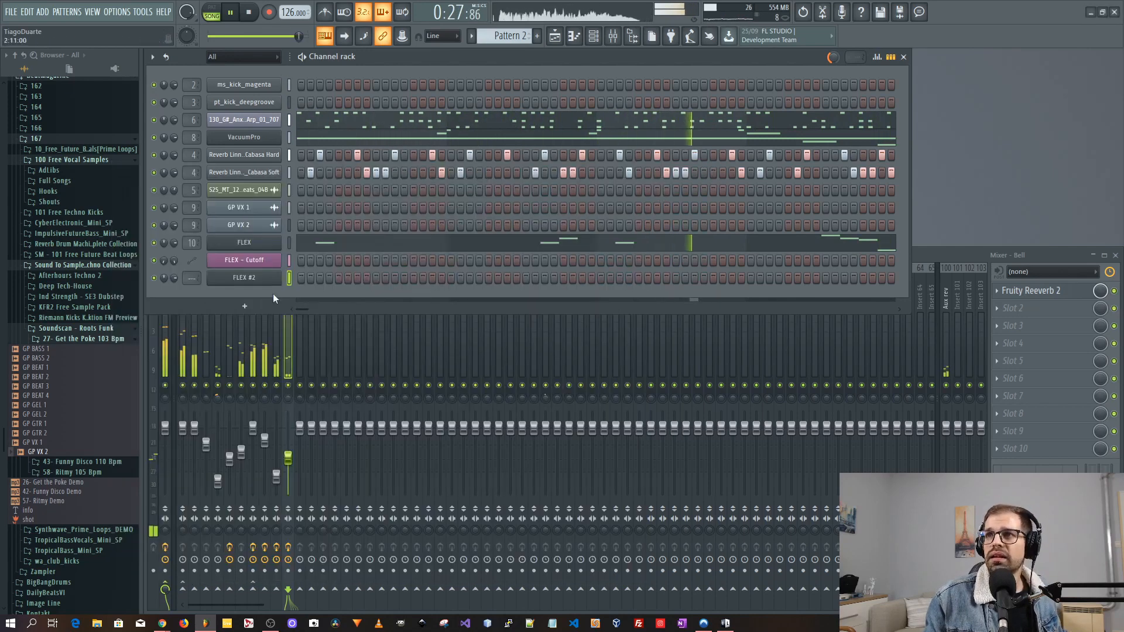
# Switch to the empty Pattern 3 and draw a G#4 note four bars long for FLEX #2 in its piano roll
pyautogui.click(536, 36)
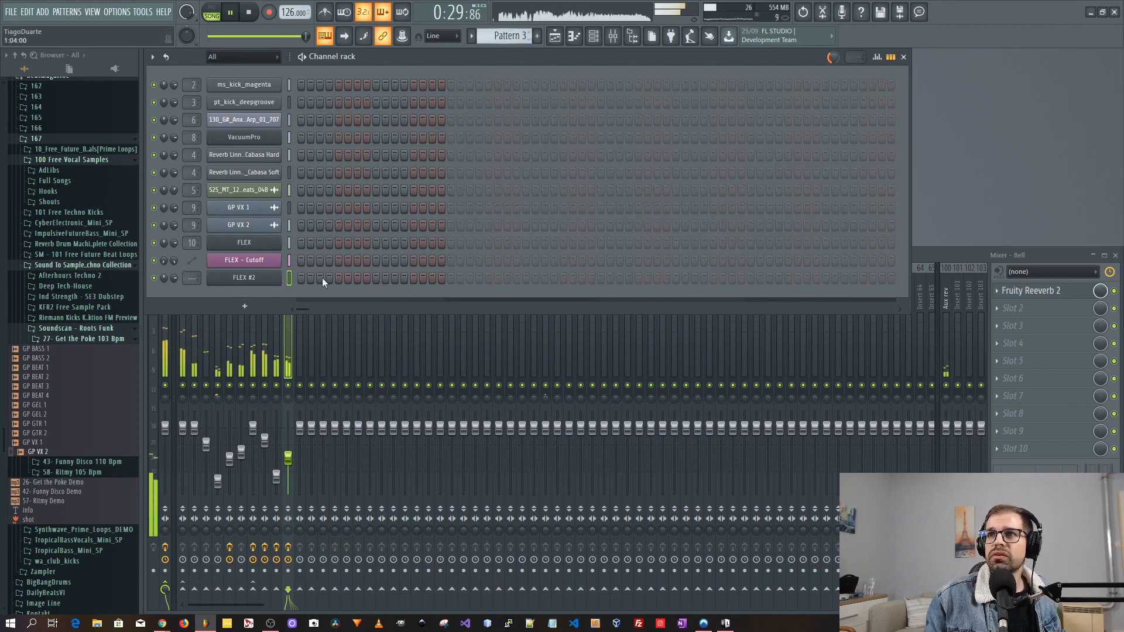
pyautogui.rightClick(282, 275)
pyautogui.click(295, 277)
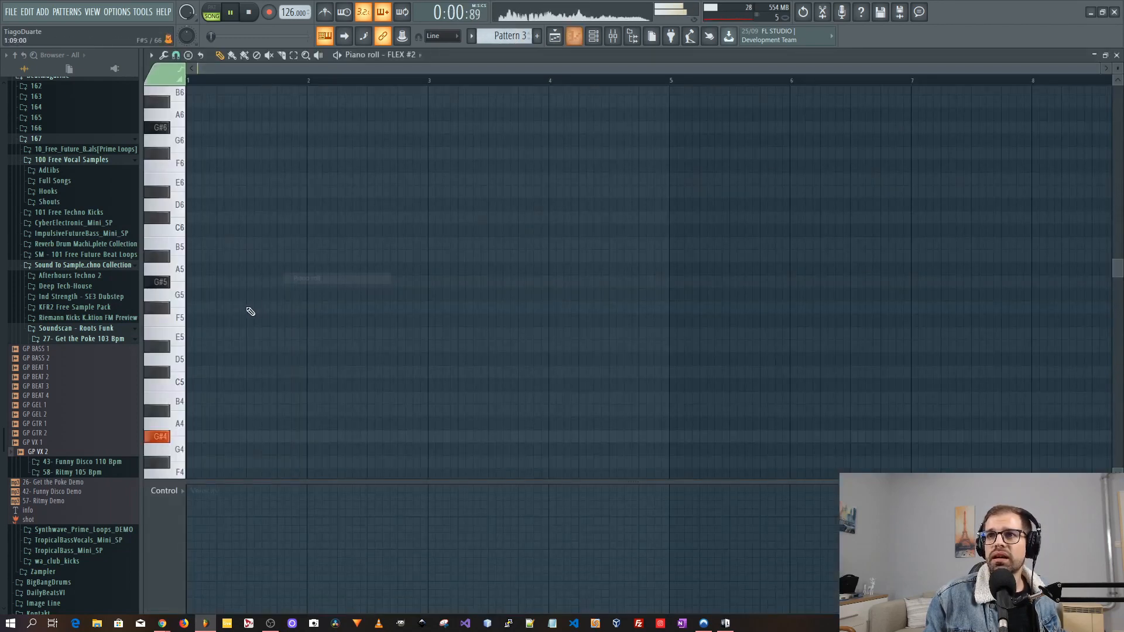
pyautogui.click(196, 438)
pyautogui.moveTo(206, 438); pyautogui.dragTo(670, 443)
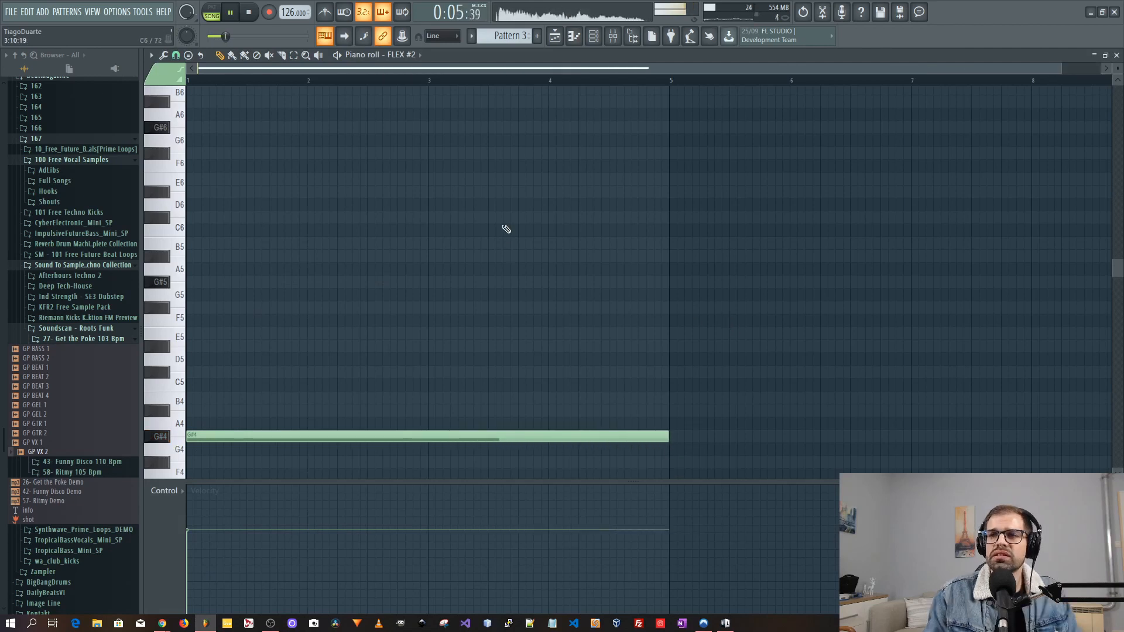
# Place Pattern 3 at the start of Track 7 in the playlist and restart playback
pyautogui.press('F7')
pyautogui.press('F5')
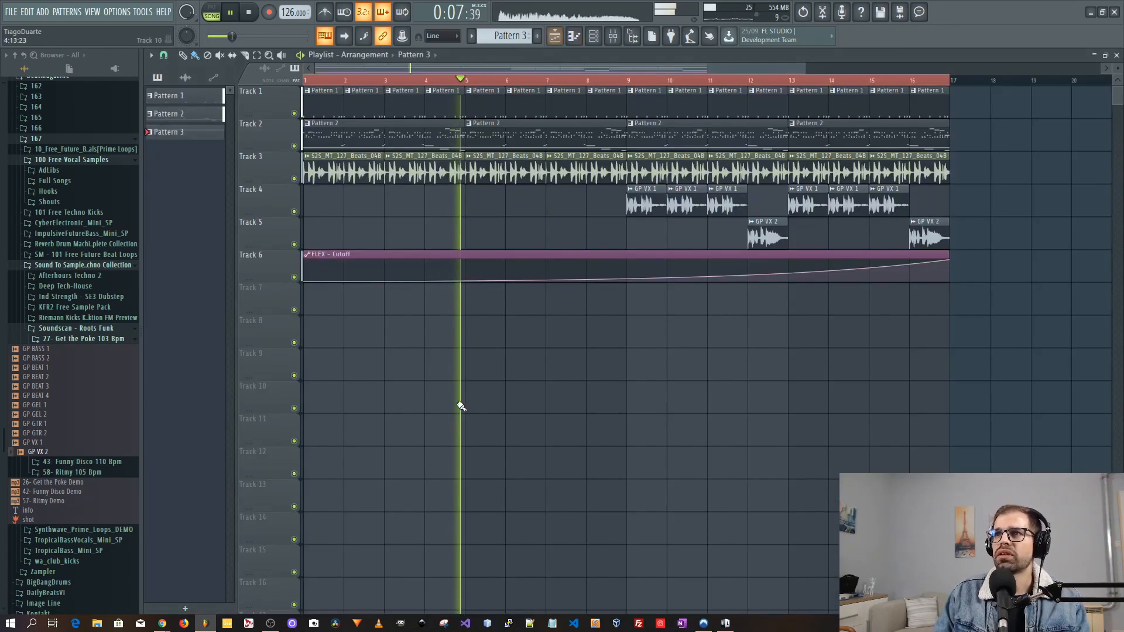
pyautogui.moveTo(347, 309); pyautogui.dragTo(327, 311)
pyautogui.press('space')
pyautogui.press('space')
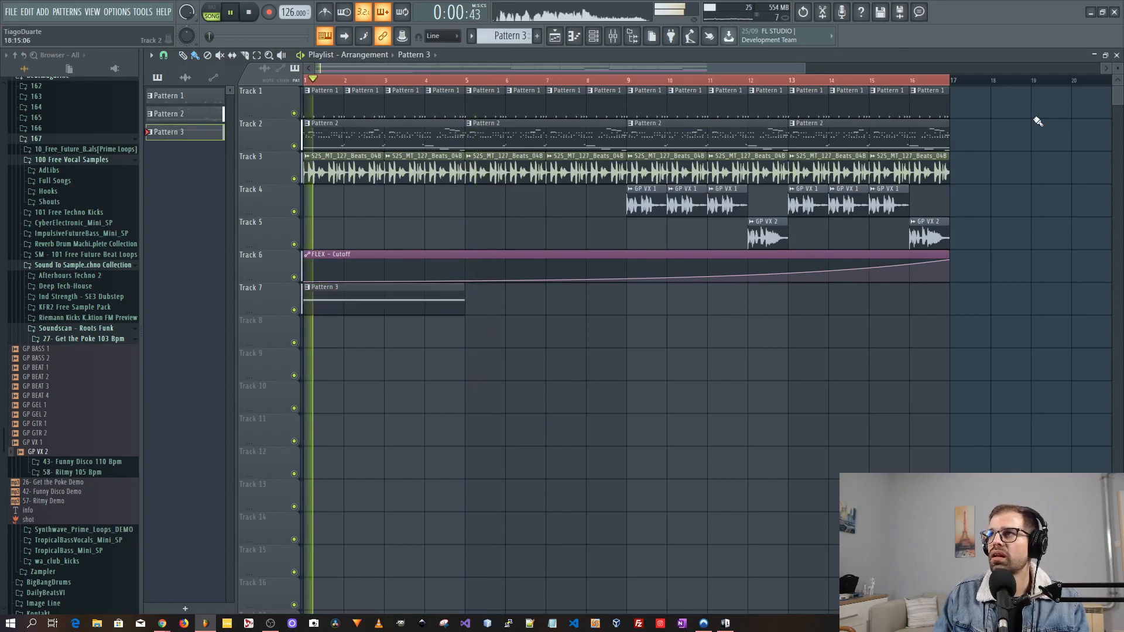
# Route FLEX #2 to mixer track 11 and lower that track's fader to about -16.6 dB
pyautogui.press('F5')
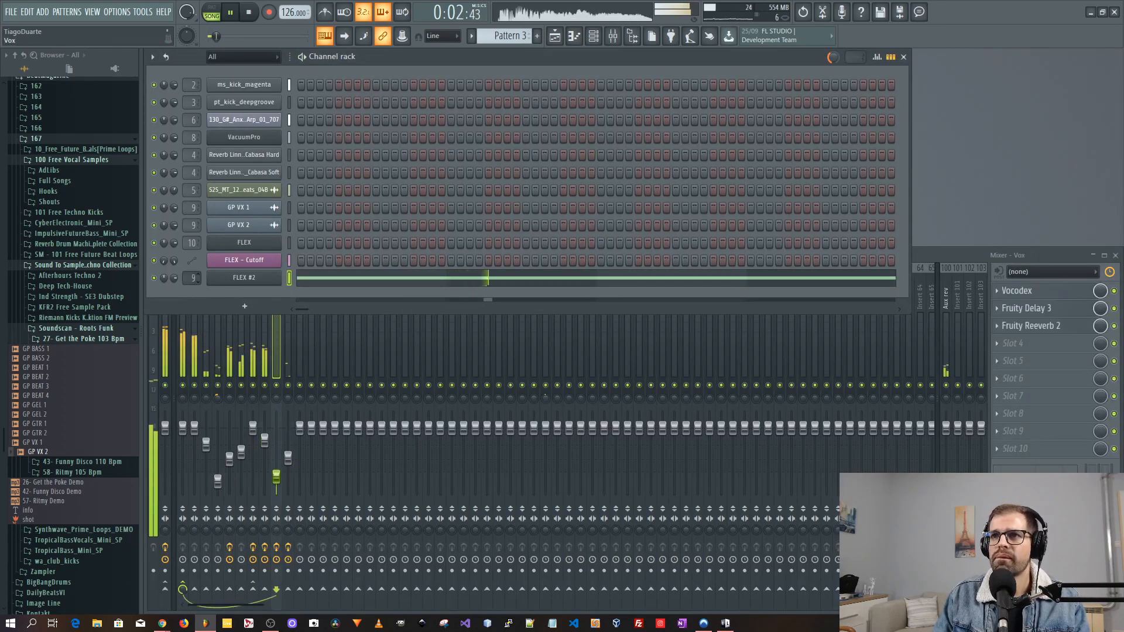
pyautogui.moveTo(192, 278); pyautogui.dragTo(192, 270)
pyautogui.press('space')
pyautogui.moveTo(300, 428); pyautogui.dragTo(299, 470)
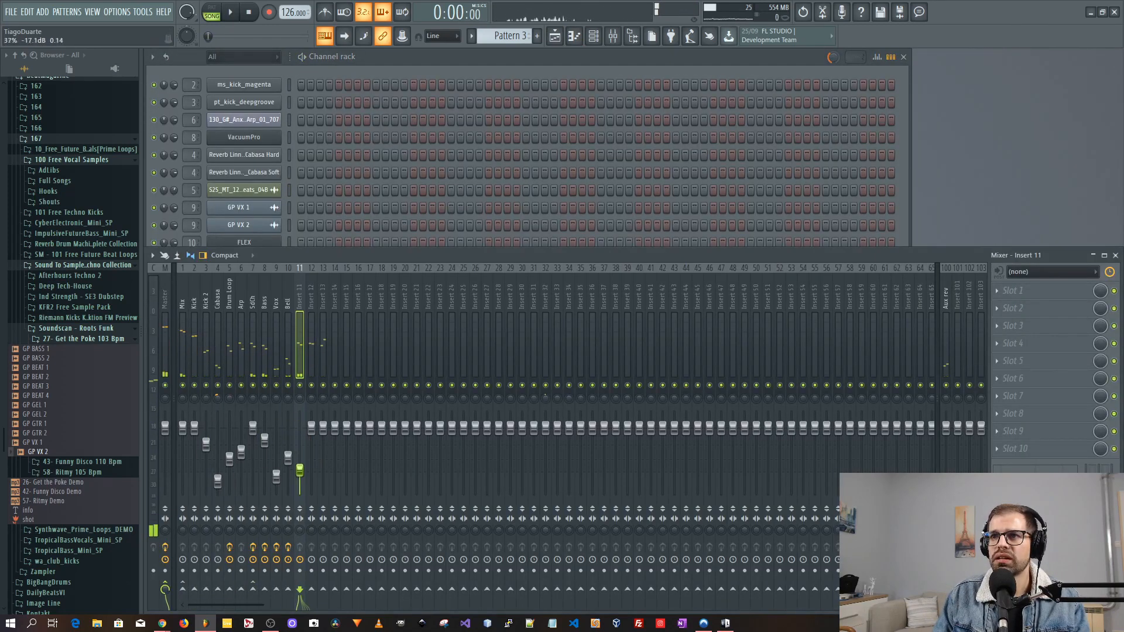
pyautogui.press('space')
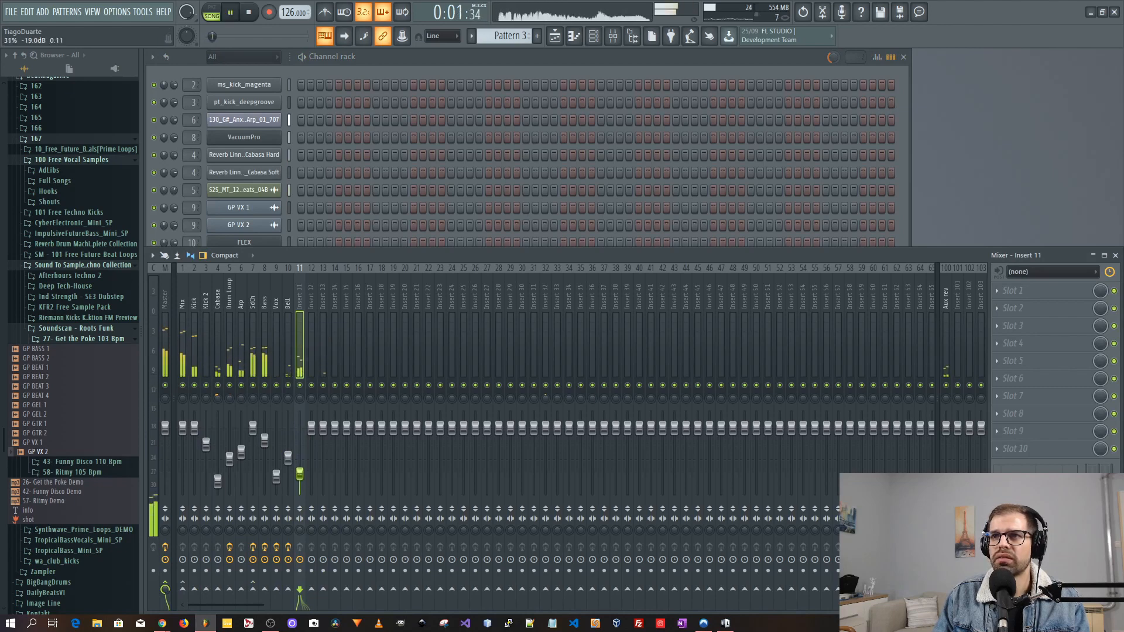
pyautogui.moveTo(299, 474); pyautogui.dragTo(300, 468)
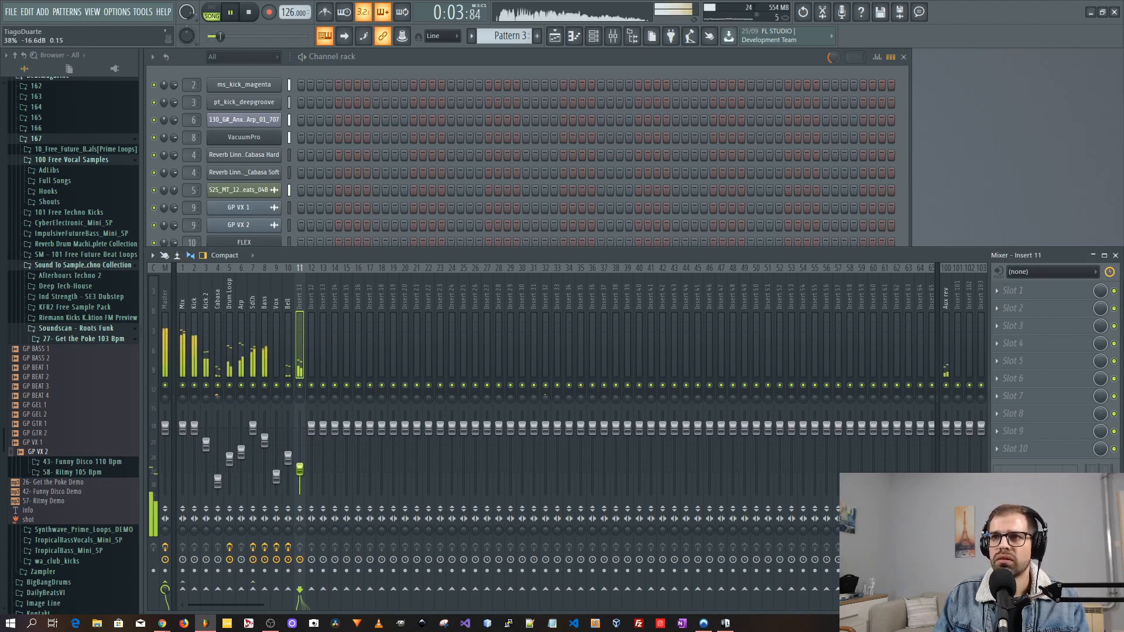
# Insert FidelityEQ in slot 1 of mixer track 11, enable its high-pass filter and raise the cutoff frequency
pyautogui.click(1002, 290)
pyautogui.moveTo(908, 381)
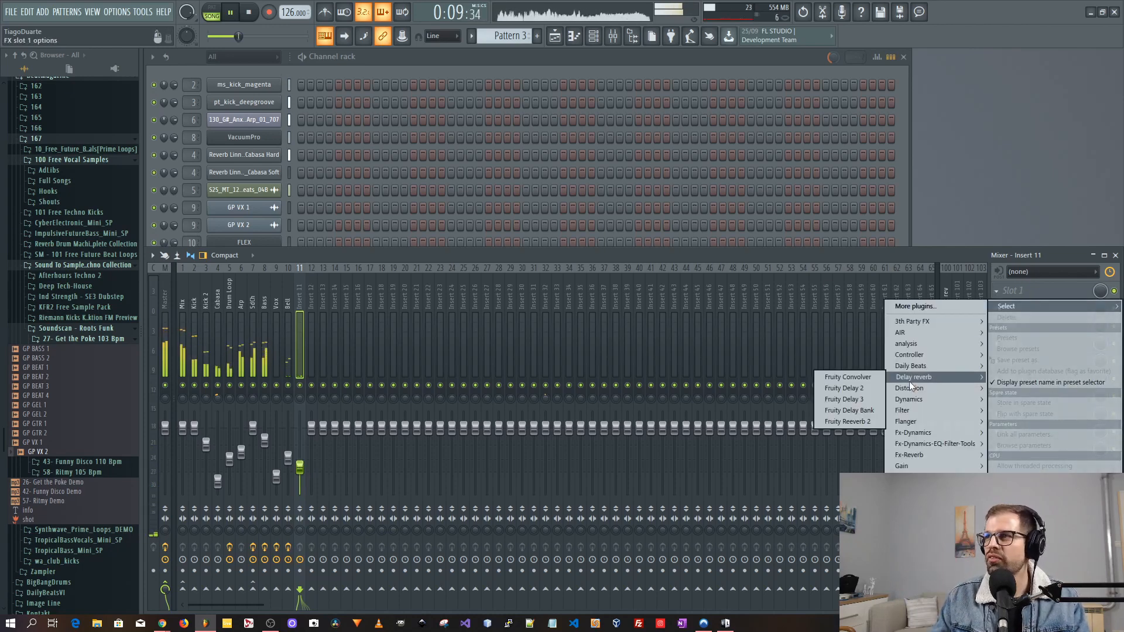
pyautogui.click(843, 367)
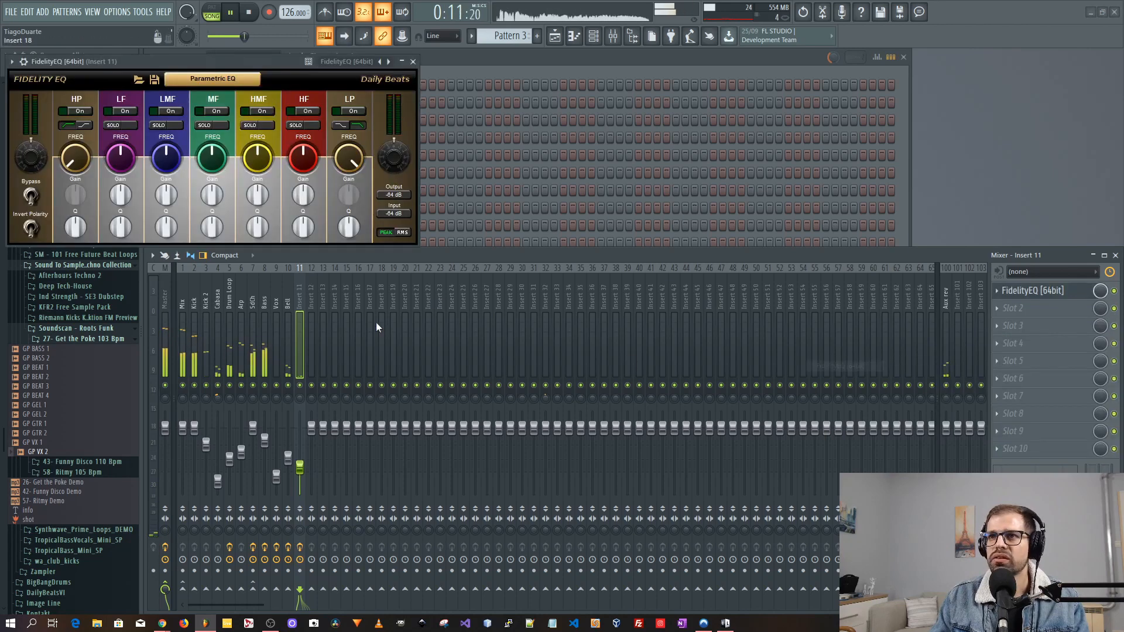
pyautogui.moveTo(228, 60); pyautogui.dragTo(711, 166)
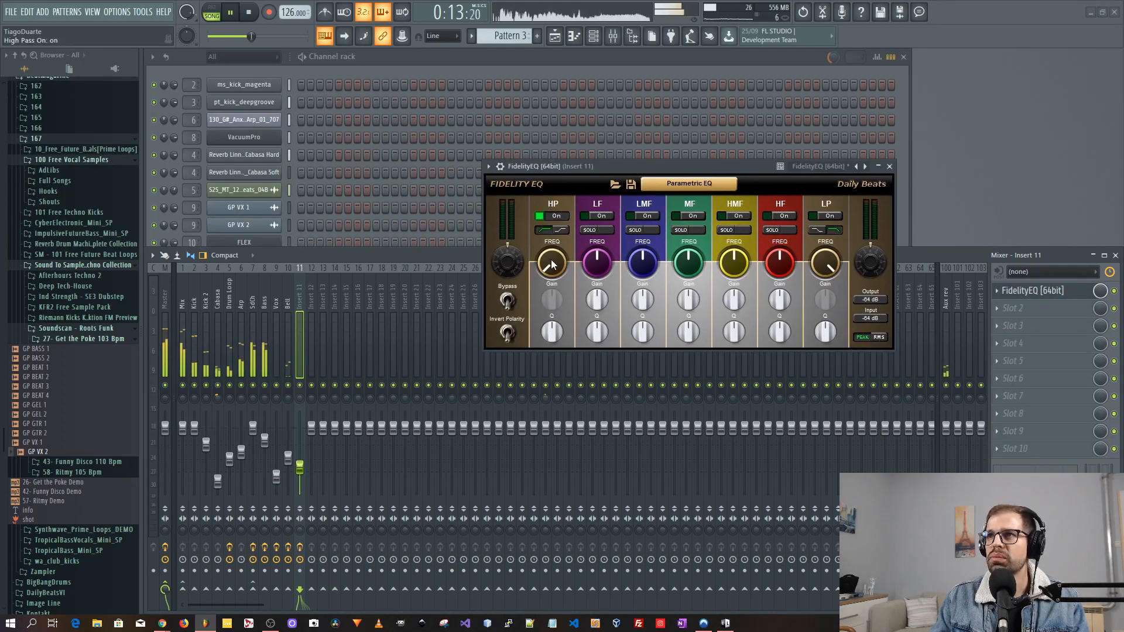
pyautogui.press('space')
pyautogui.press('space')
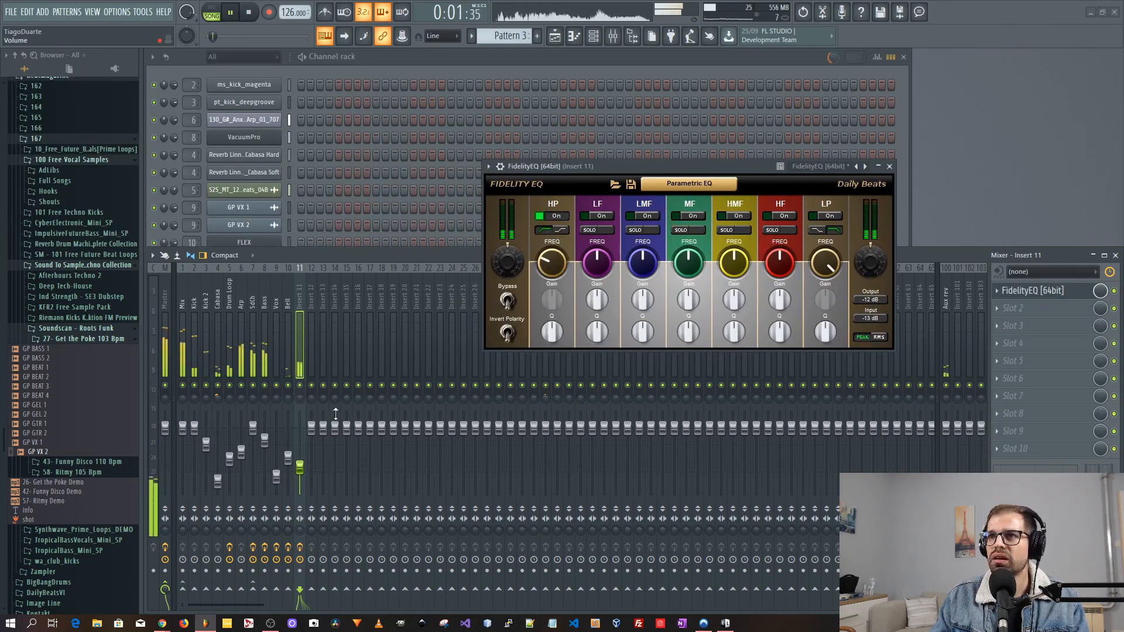
pyautogui.click(889, 166)
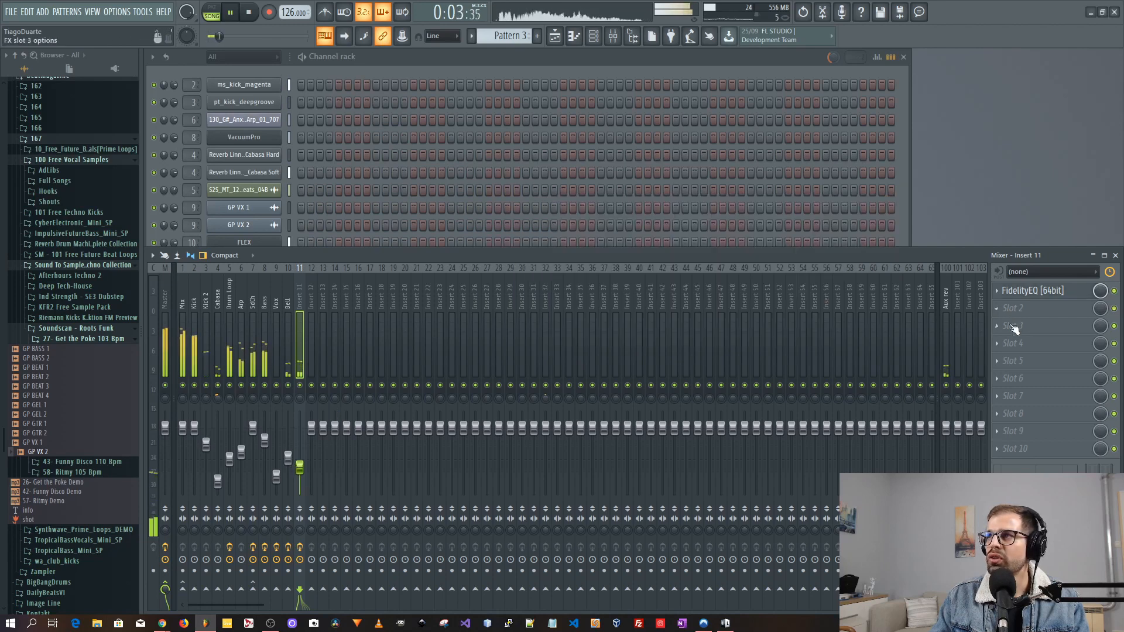
# Insert Fruity Reeverb 2 in slot 2 of mixer track 11, adjusting decay and wet level and setting stereo separation to 70%
pyautogui.click(1013, 308)
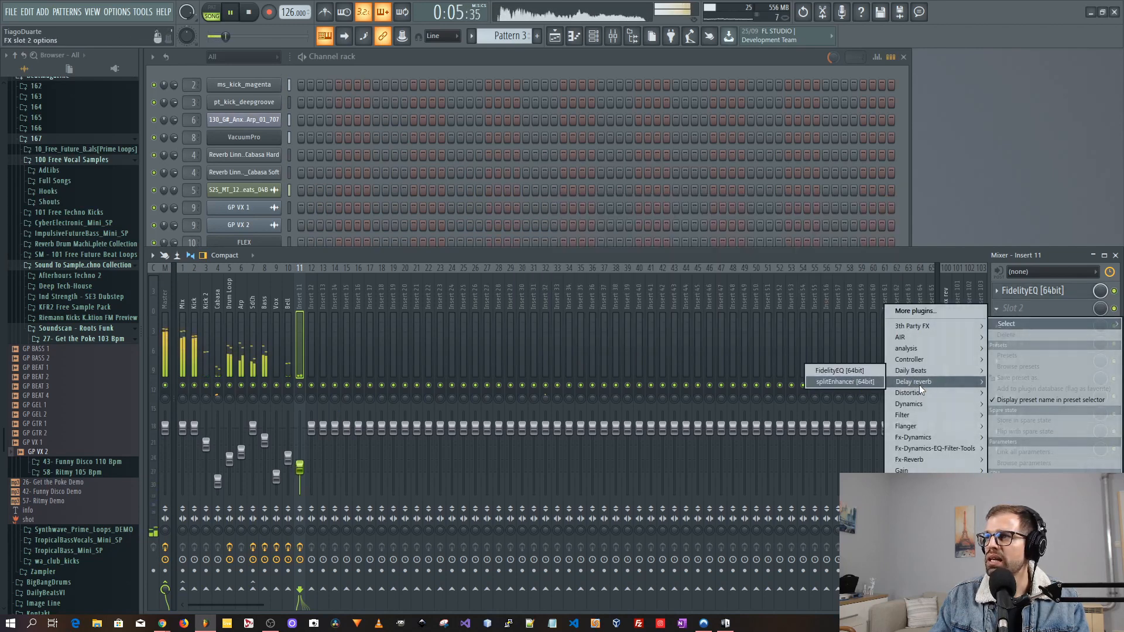
pyautogui.moveTo(913, 382)
pyautogui.click(847, 426)
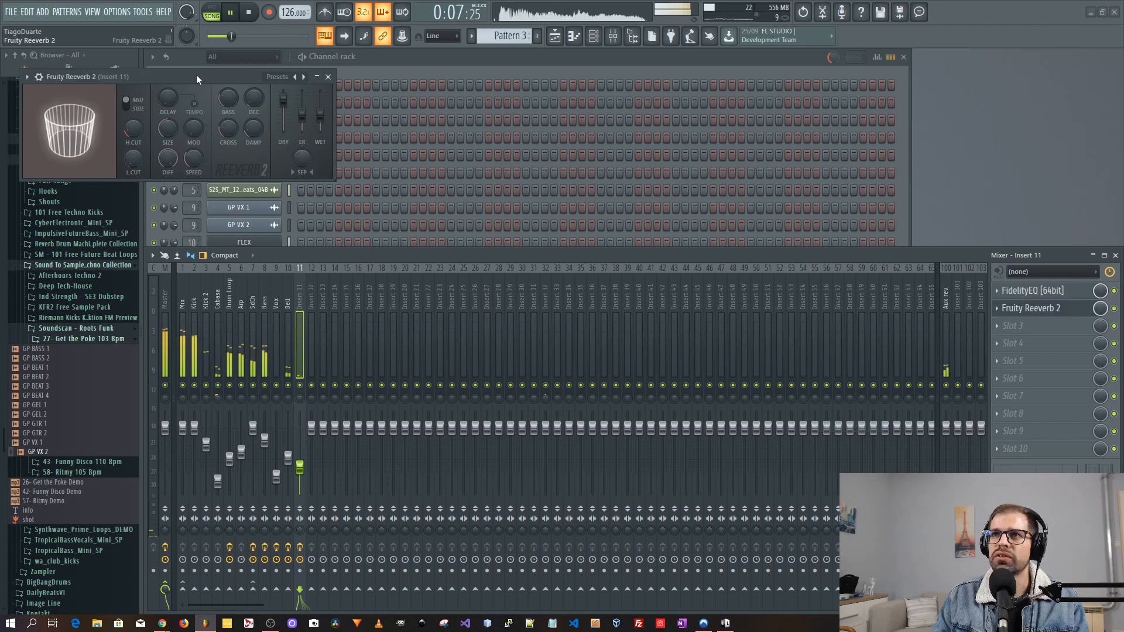
pyautogui.moveTo(183, 71); pyautogui.dragTo(520, 202)
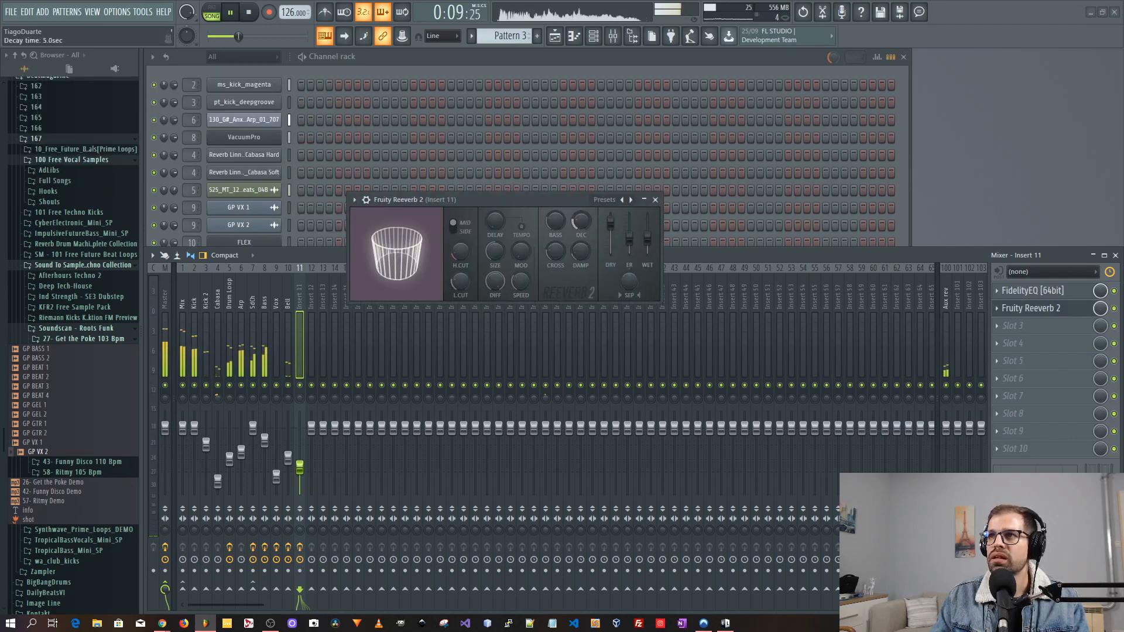
pyautogui.moveTo(657, 246); pyautogui.dragTo(657, 234)
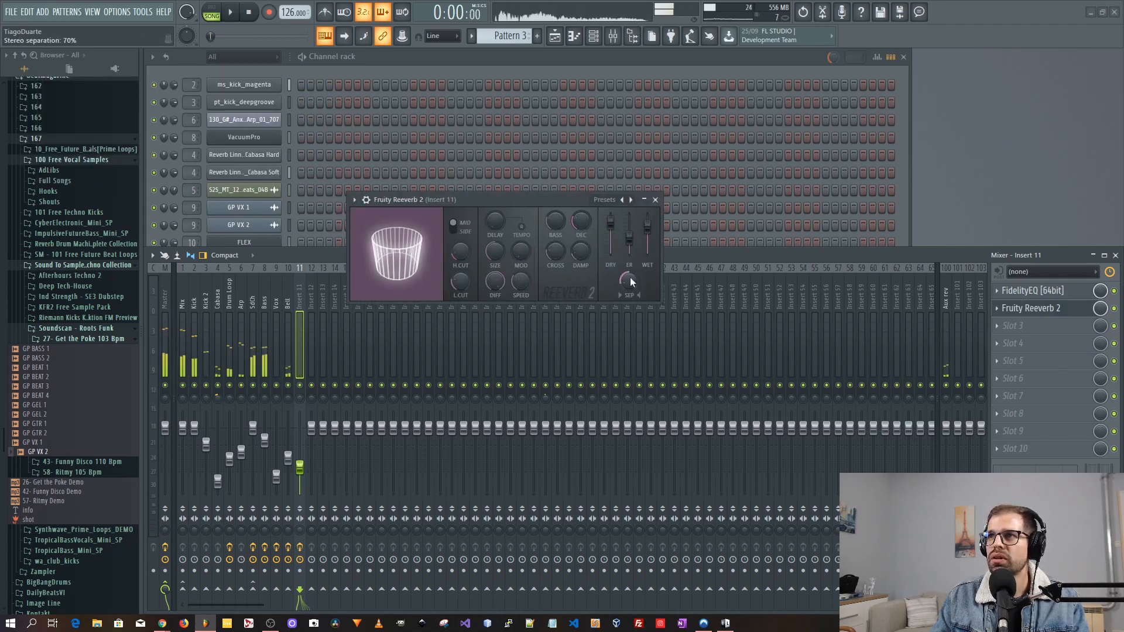
pyautogui.click(655, 200)
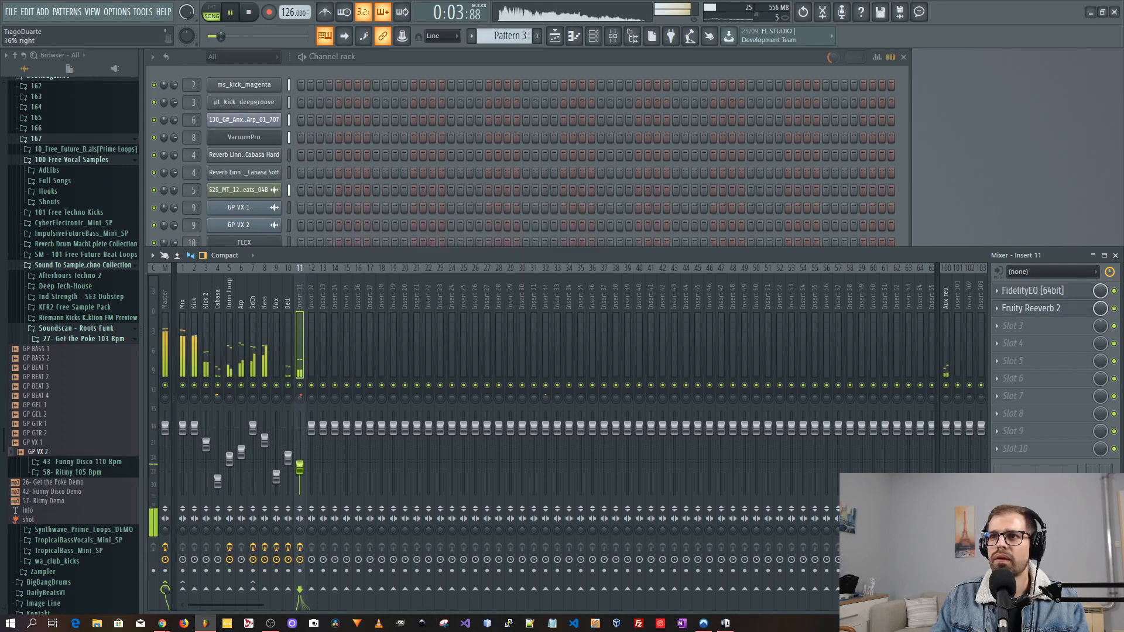
# Pan mixer track 11 slightly to the right and rename the track Fx
pyautogui.moveTo(300, 398); pyautogui.dragTo(300, 427)
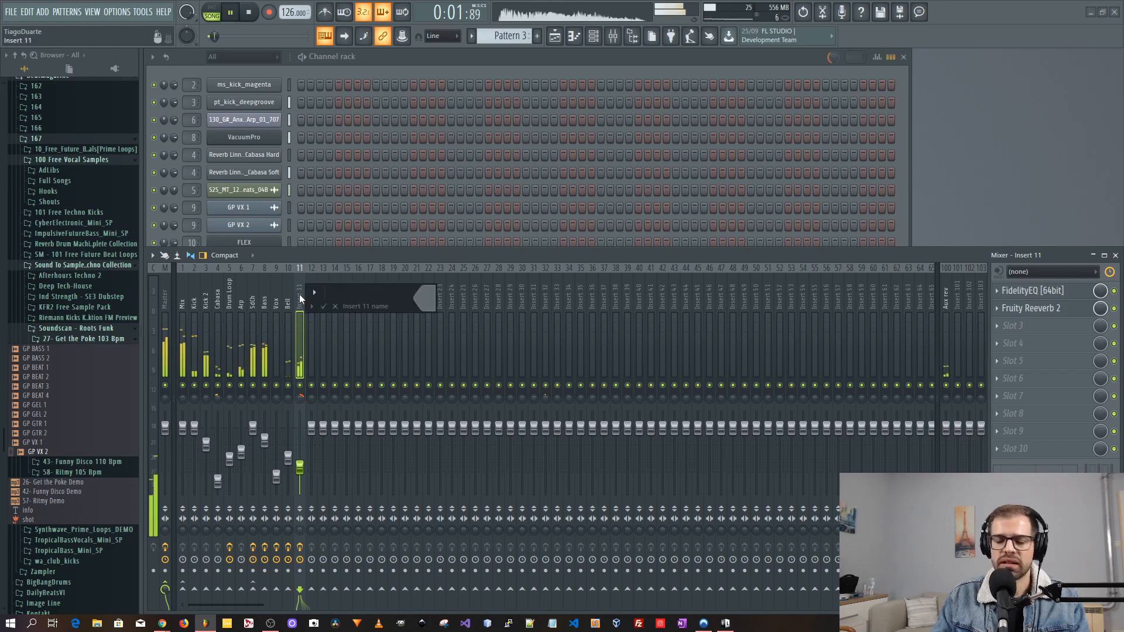
pyautogui.press('Return')
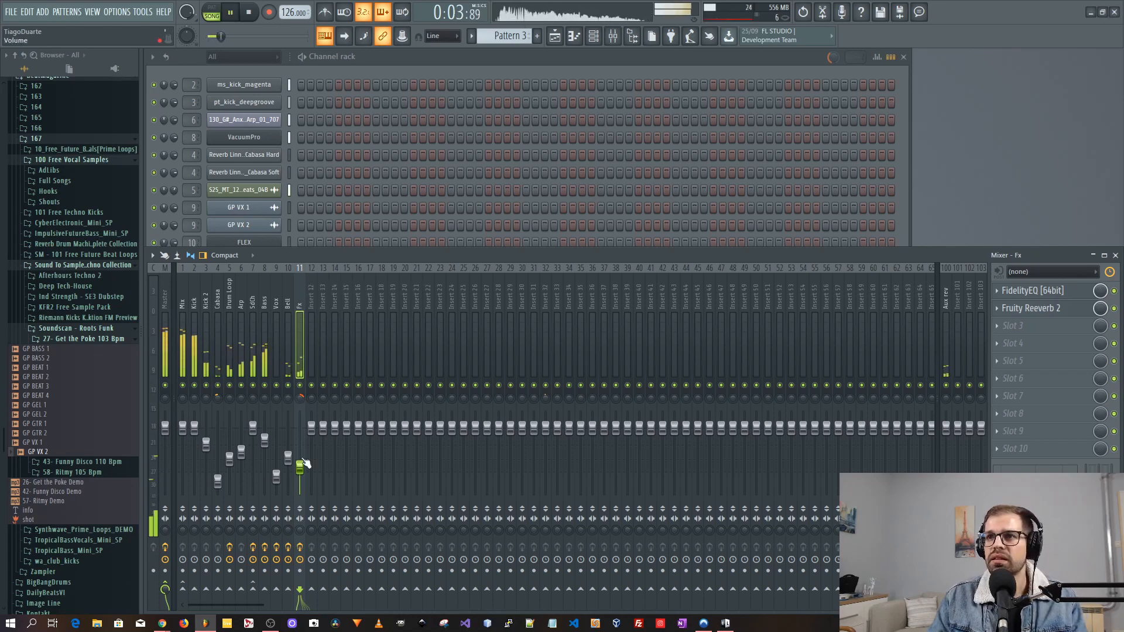
# Route the Fx track only to the Mix track and lower its fader to about -28 dB
pyautogui.moveTo(301, 466); pyautogui.dragTo(300, 475)
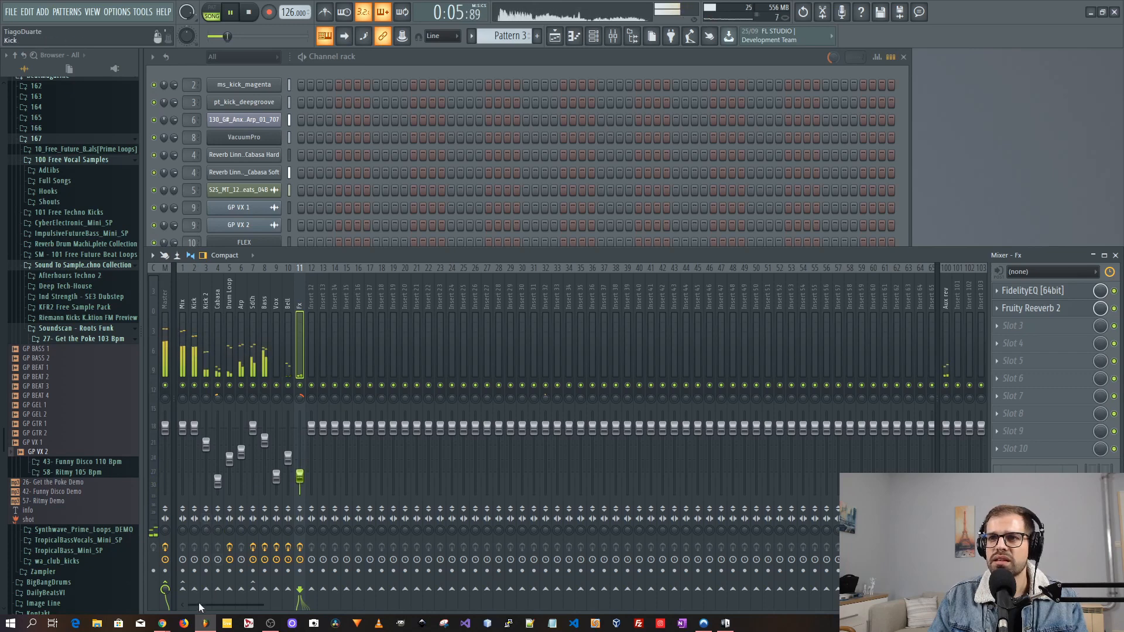
pyautogui.rightClick(182, 589)
pyautogui.click(202, 571)
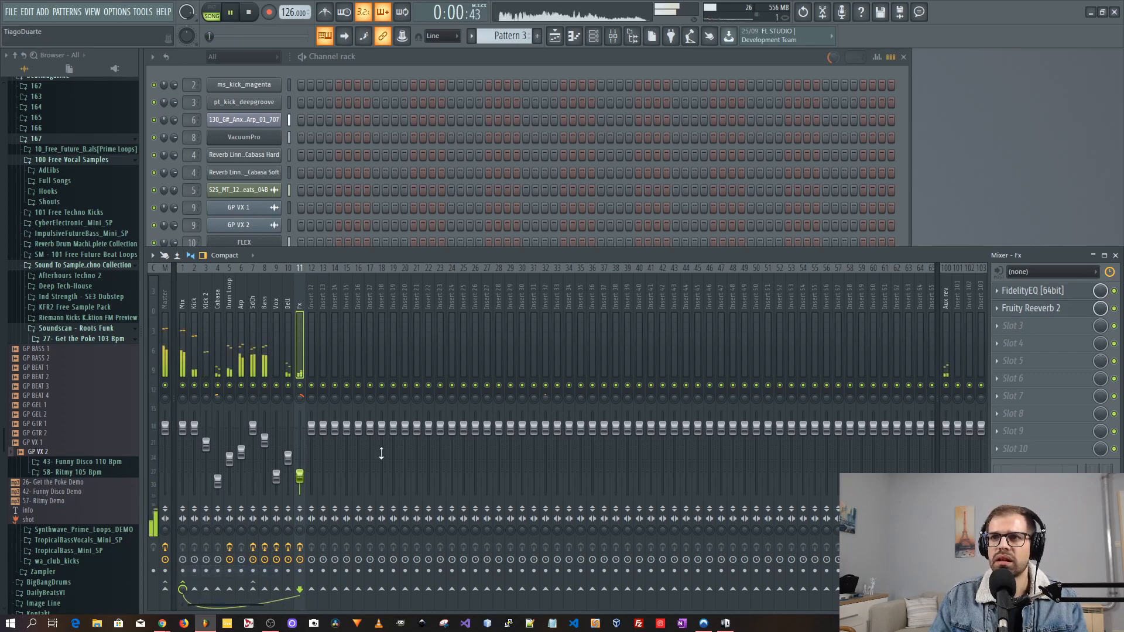
pyautogui.moveTo(300, 475); pyautogui.dragTo(300, 481)
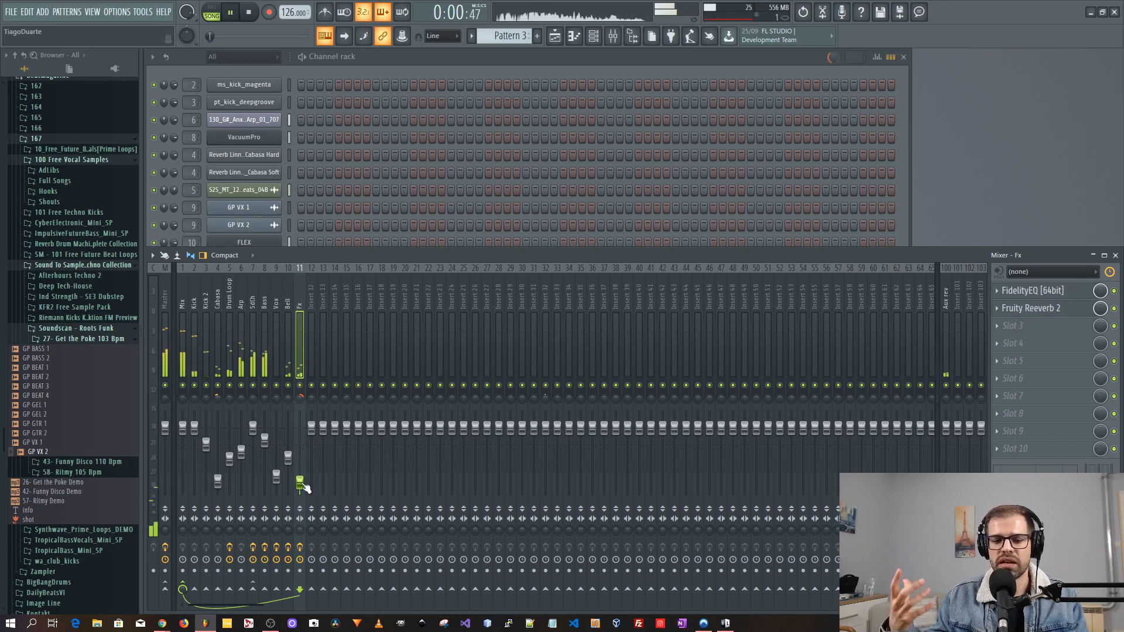
pyautogui.moveTo(300, 481); pyautogui.dragTo(300, 485)
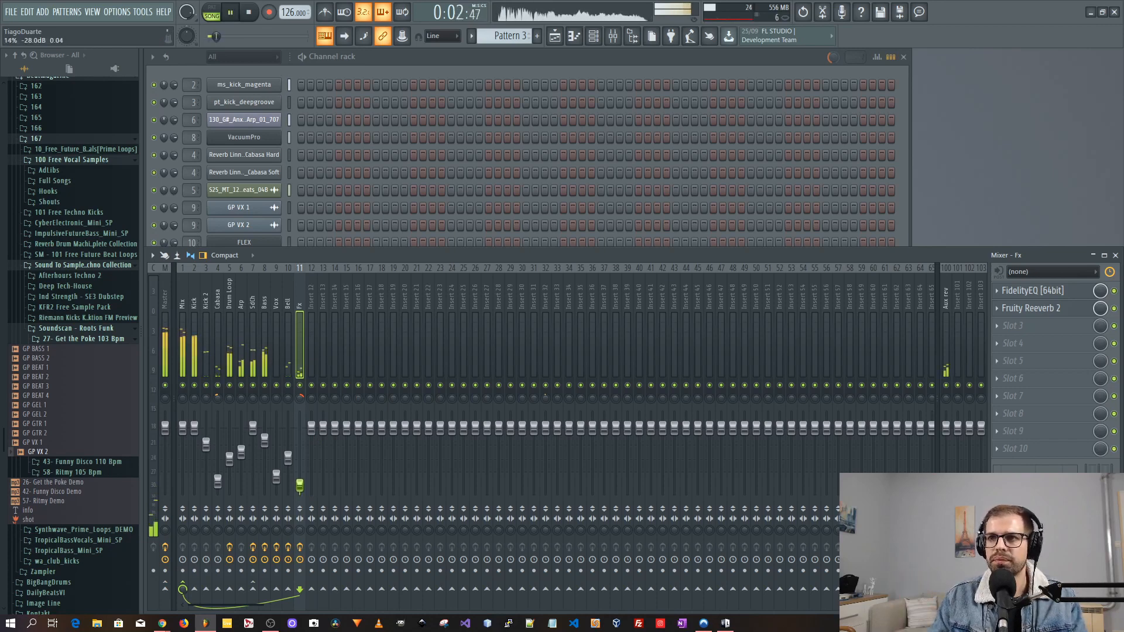
# Add a third FLEX channel and list the presets of all packs filtered by the SFX type
pyautogui.click(388, 61)
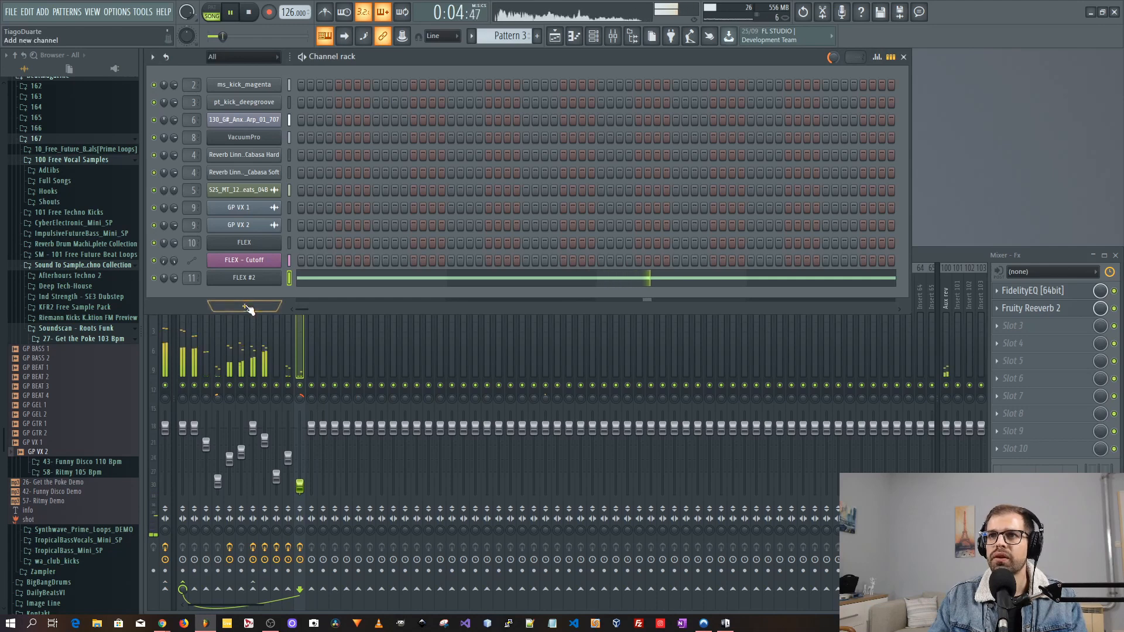
pyautogui.click(246, 305)
pyautogui.moveTo(248, 404)
pyautogui.click(307, 402)
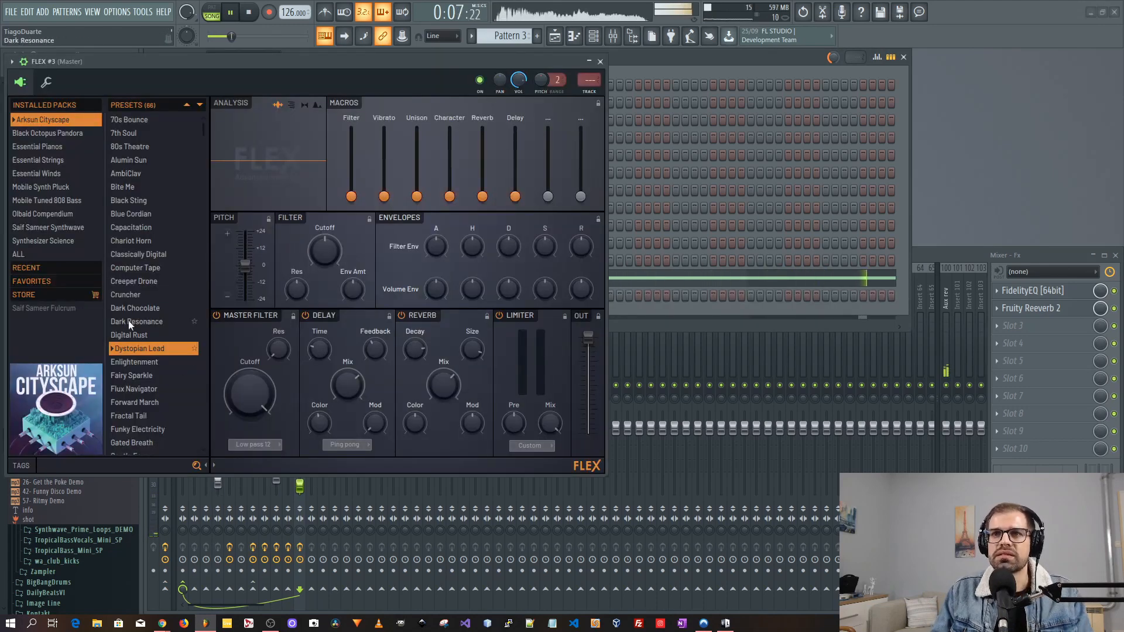
pyautogui.click(34, 253)
pyautogui.click(129, 465)
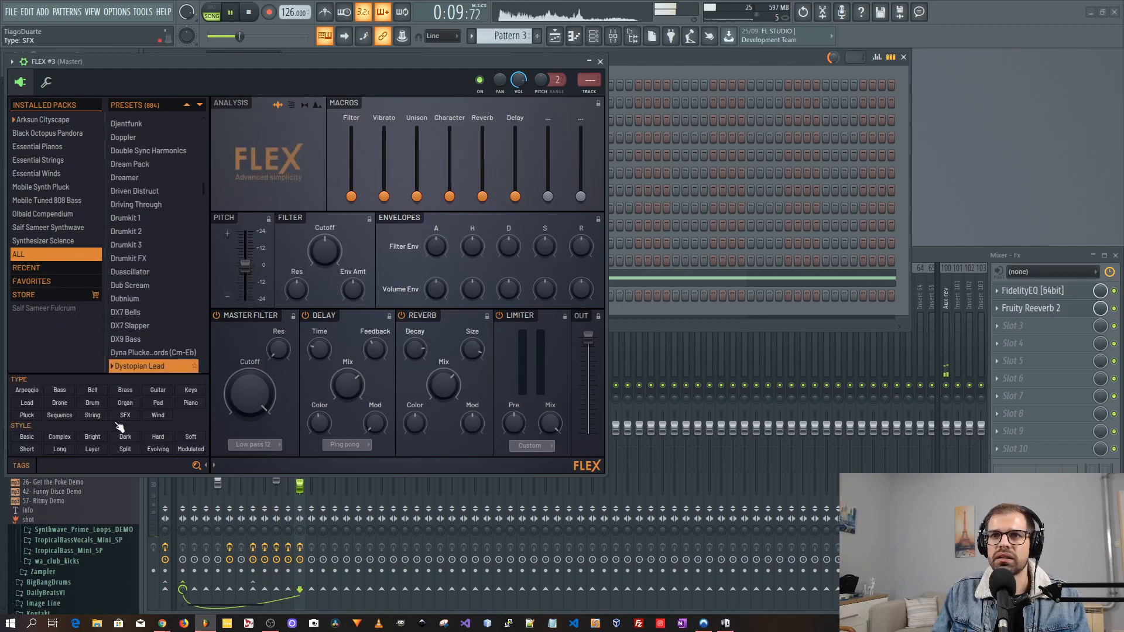
pyautogui.click(126, 415)
# Load the SFX Rom preset in the third FLEX and reposition the instrument window clear of the browser
pyautogui.scroll(-2, 156, 303)
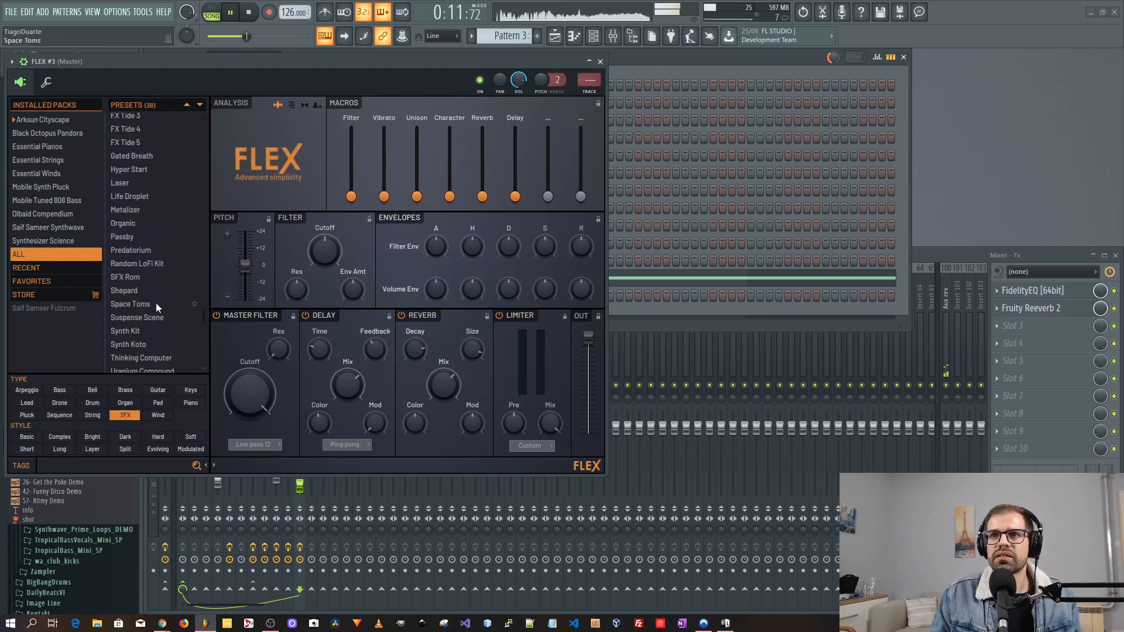
pyautogui.click(133, 279)
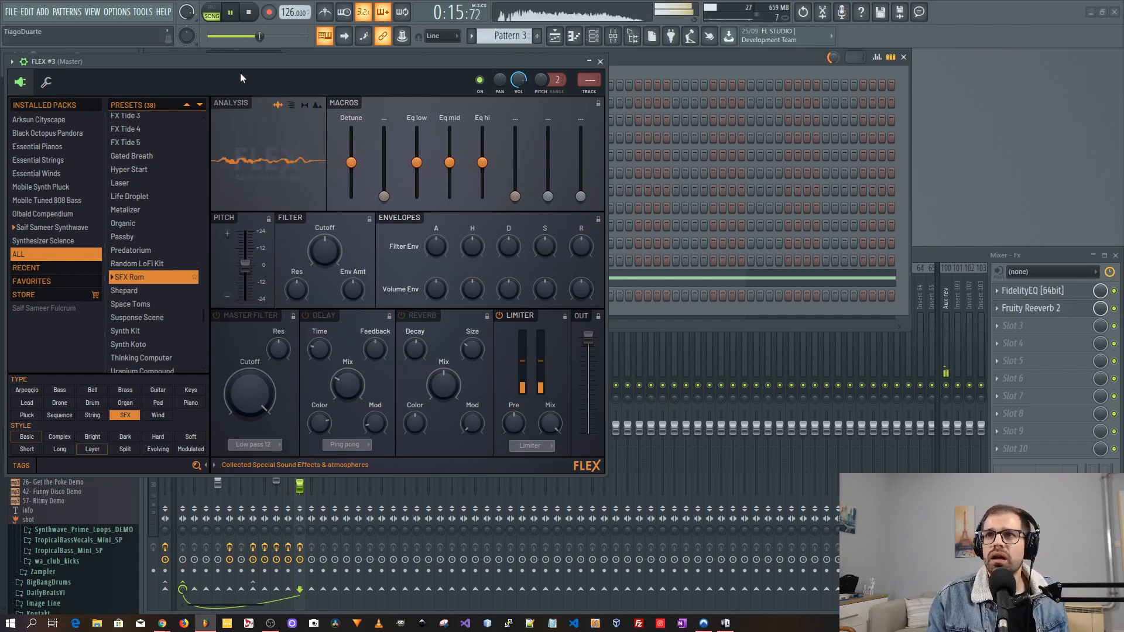
pyautogui.moveTo(240, 60); pyautogui.dragTo(501, 97)
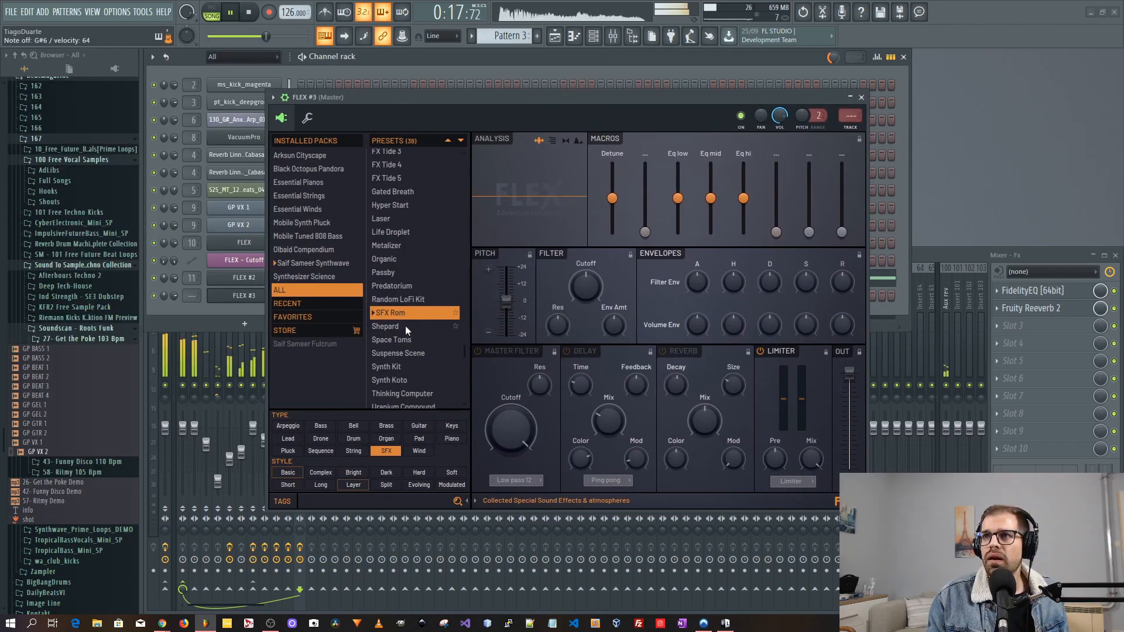